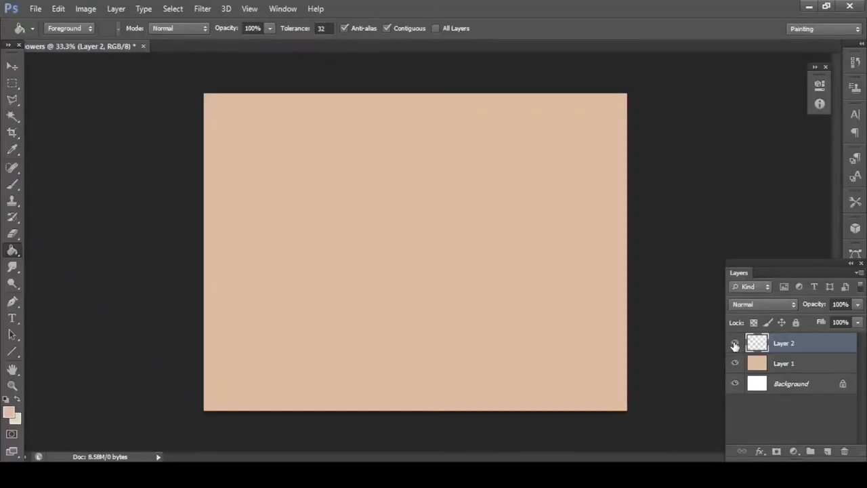
Step: Lasso a band across the top and fill it with green
key(l)
click(189, 72)
click(185, 129)
key(i)
key(alt+BackSpace)
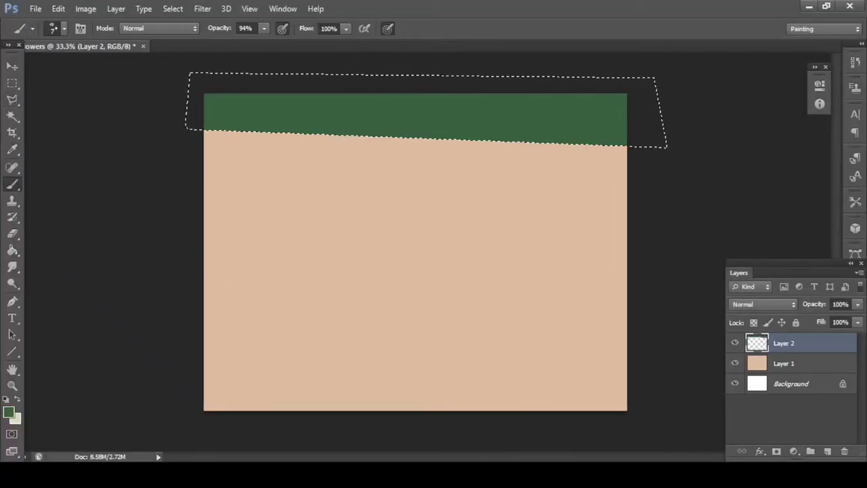
Step: Mottle the green band with a large, low-opacity Lighten cloud brush in lighter green
key(2)
key(3)
key(shift+alt+g)
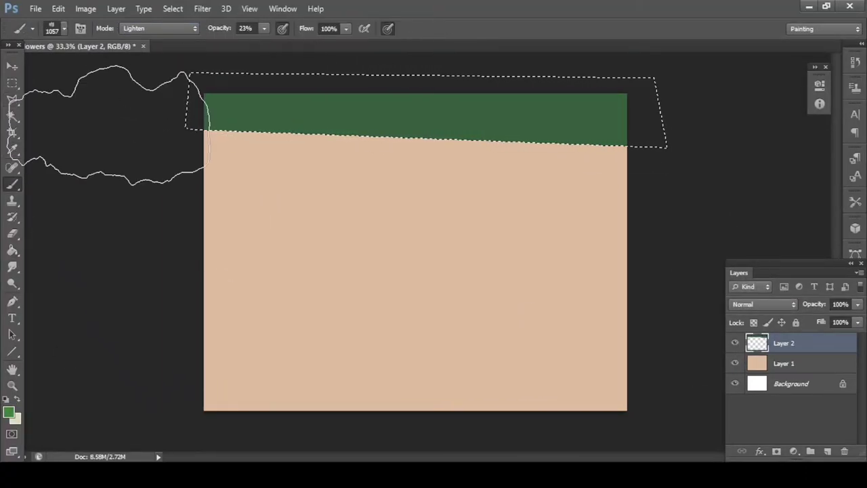
key(ctrl+d)
drag(237, 115, 609, 122)
key(shift+ctrl+alt+n)
Step: On a new layer, lasso a strip at the right and fill it pink
key(l)
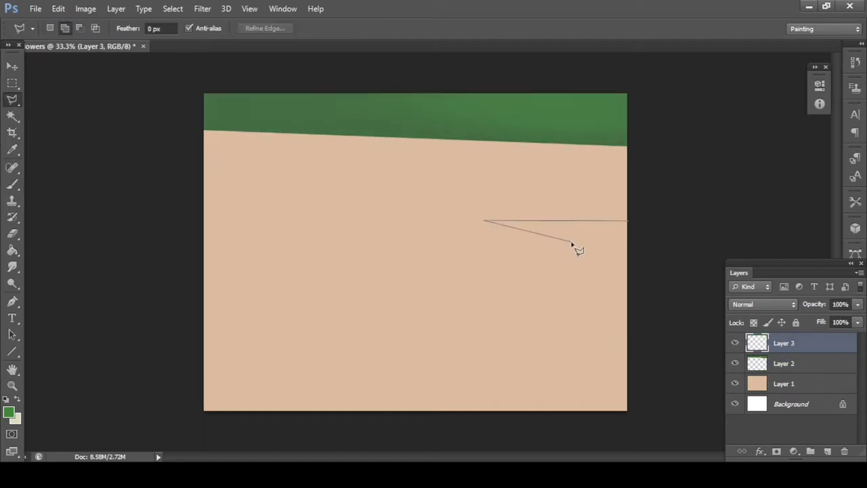
click(530, 230)
click(492, 245)
double_click(568, 266)
click(155, 225)
key(alt+BackSpace)
key(i)
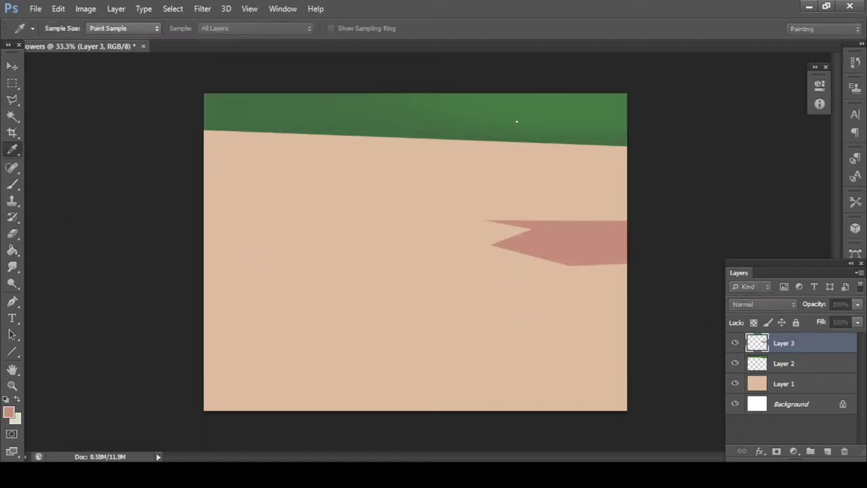
Step: On a new layer, outline the tapering right fence post
key(l)
click(827, 451)
click(361, 82)
click(370, 430)
click(402, 430)
double_click(414, 81)
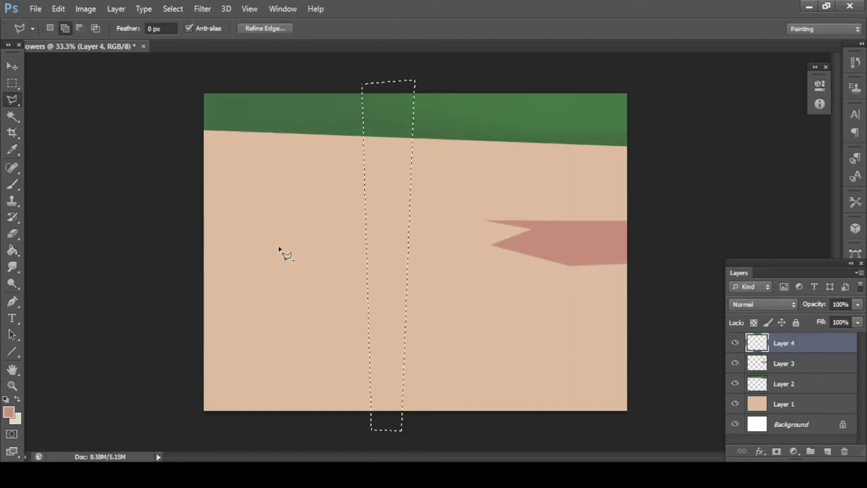
Step: Outline the left fence post and fill both posts with blue-grey
click(228, 81)
click(257, 426)
click(198, 90)
click(211, 77)
click(228, 81)
key(i)
key(alt+BackSpace)
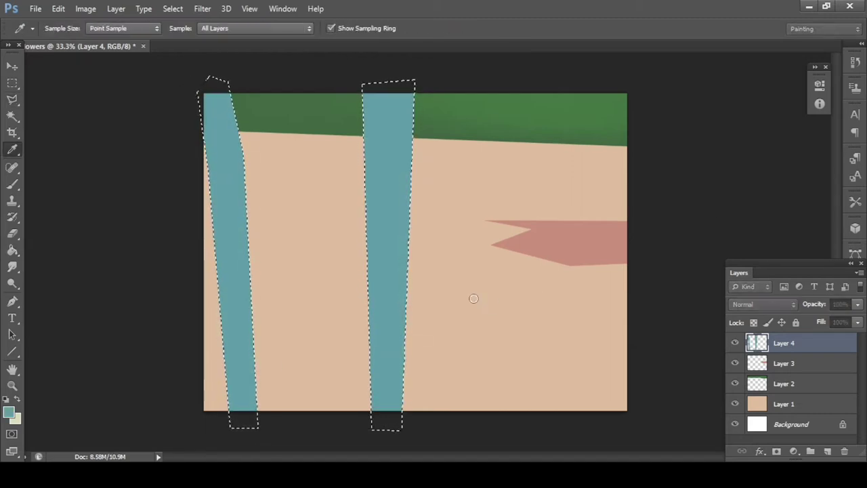
Step: Shade the posts: lighten the tops and the left post's base, darken the right post's middle
key(b)
drag(403, 264, 390, 122)
drag(223, 101, 230, 216)
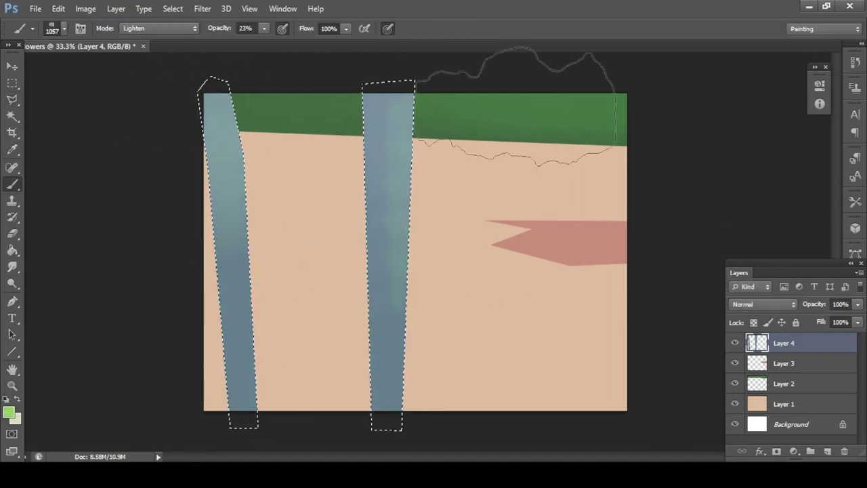
key(shift+alt+m)
drag(389, 169, 390, 406)
key(shift+alt+g)
drag(234, 258, 240, 406)
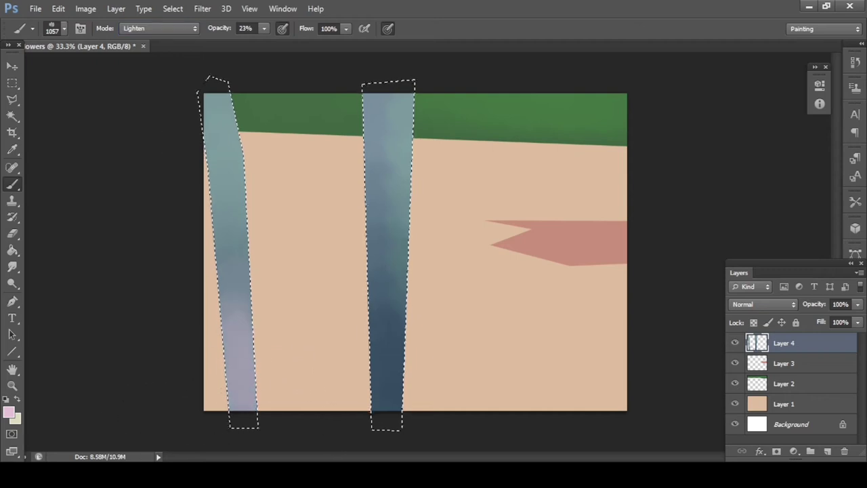
key(ctrl+d)
key(ctrl+shift+alt+n)
Step: Lasso the upper rail between the posts and fill it dark blue-grey
key(l)
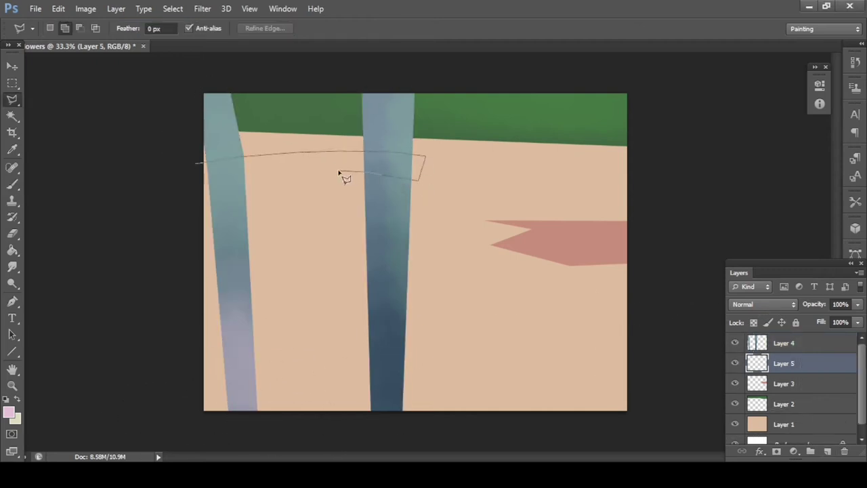
double_click(196, 179)
key(i)
click(377, 345)
key(alt+BackSpace)
key(b)
key(i)
key(b)
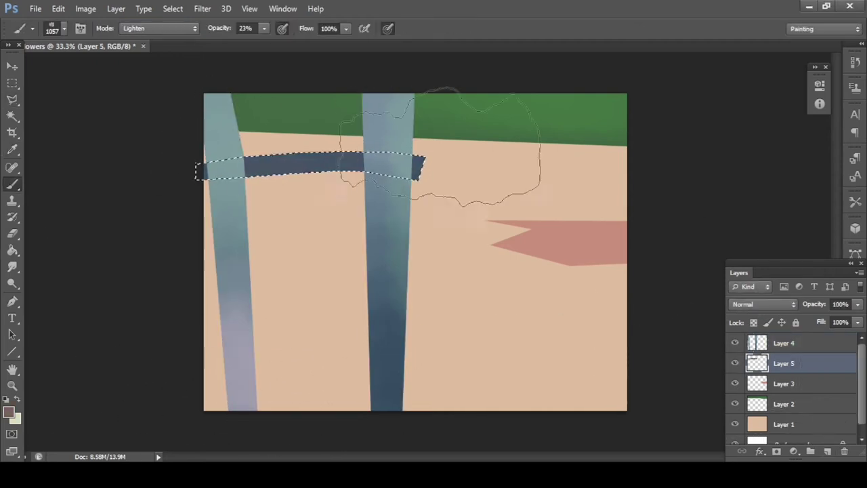
key(ctrl+d)
Step: Lasso the lower rail and fill it dark blue-grey
key(l)
double_click(338, 378)
key(i)
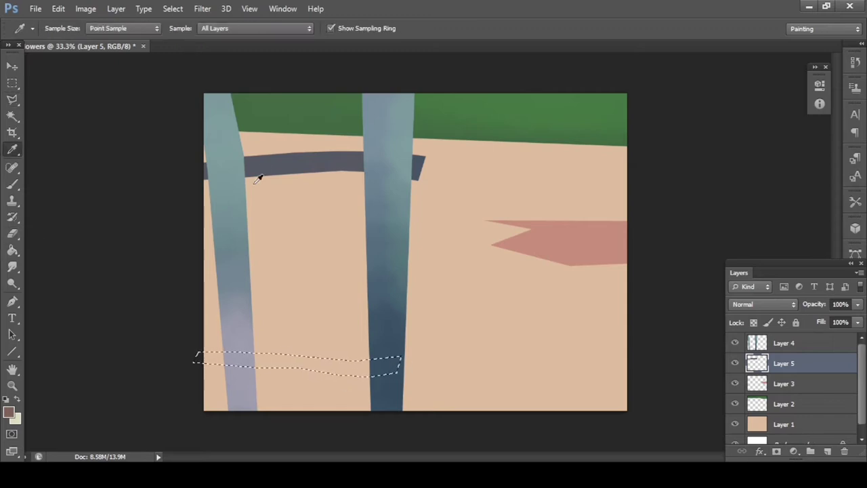
click(386, 325)
key(alt+BackSpace)
key(b)
Step: Highlight the lower rail with a light-green Color Dodge and Lighten brush
key(shift+alt+d)
alt+click(460, 283)
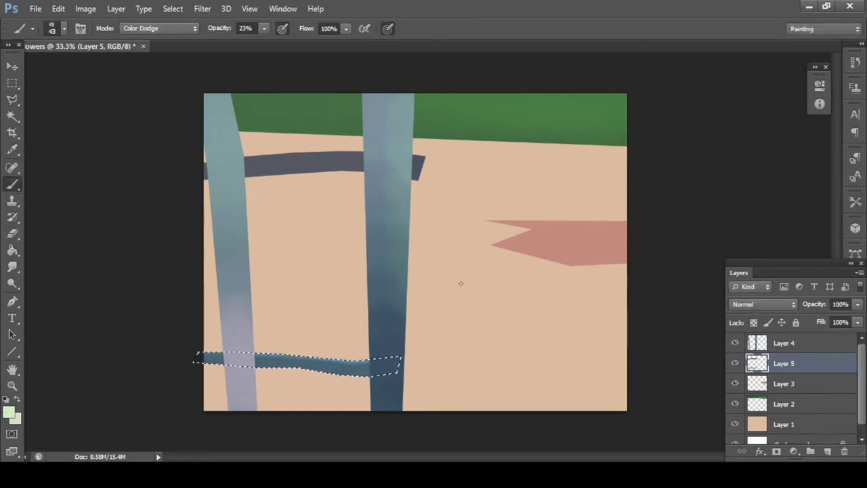
key(shift+alt+g)
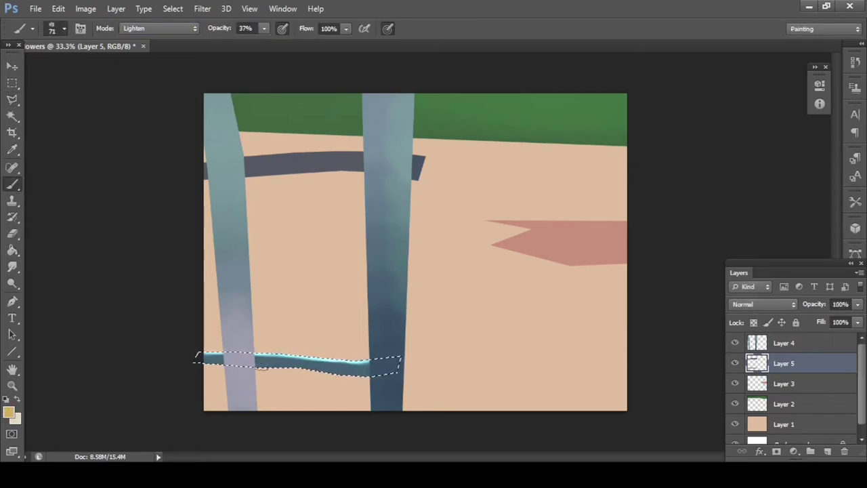
key(2)
key(5)
Step: Add an empty layer and load the fence posts as a selection
key(ctrl+shift+alt+n)
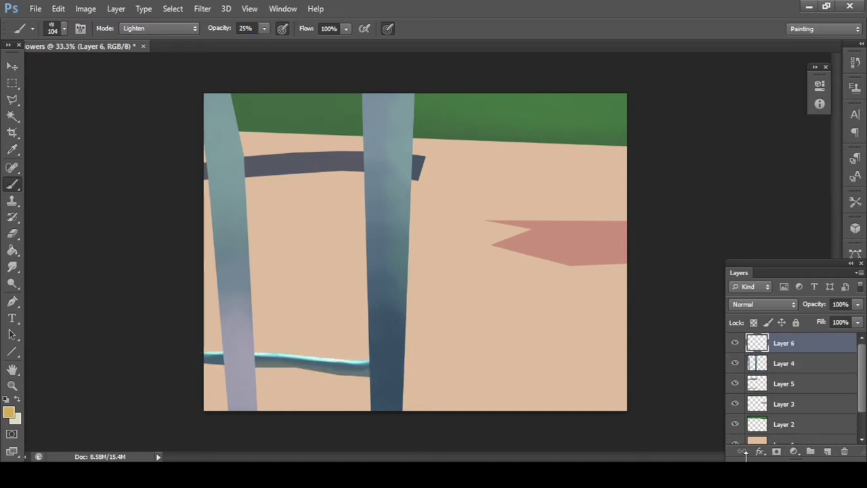
key(alt+[)
key(w)
click(232, 358)
Step: Paint dark Multiply grain streaks down the right fence post
key(b)
key(shift+alt+m)
alt+click(387, 236)
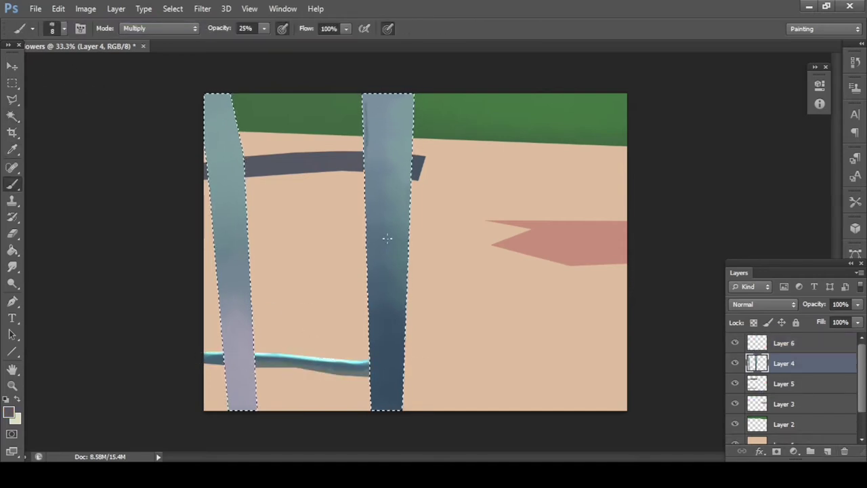
drag(378, 101, 379, 166)
drag(409, 214, 408, 288)
drag(408, 183, 406, 318)
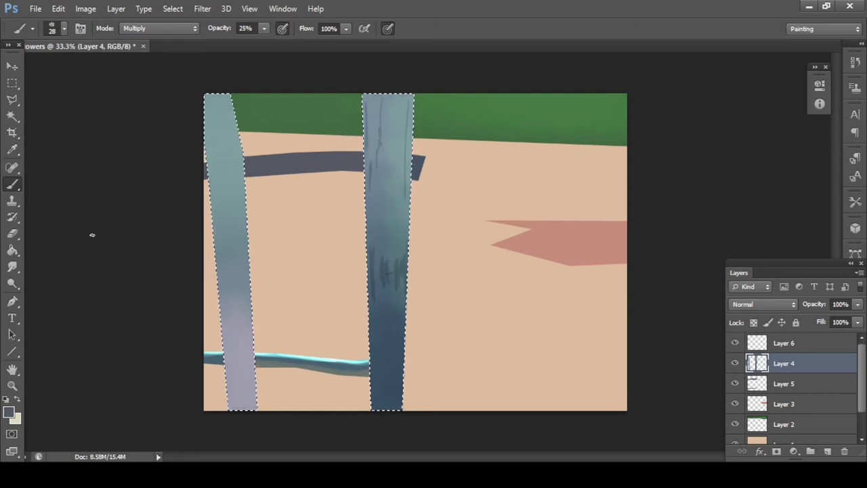
drag(390, 410, 387, 335)
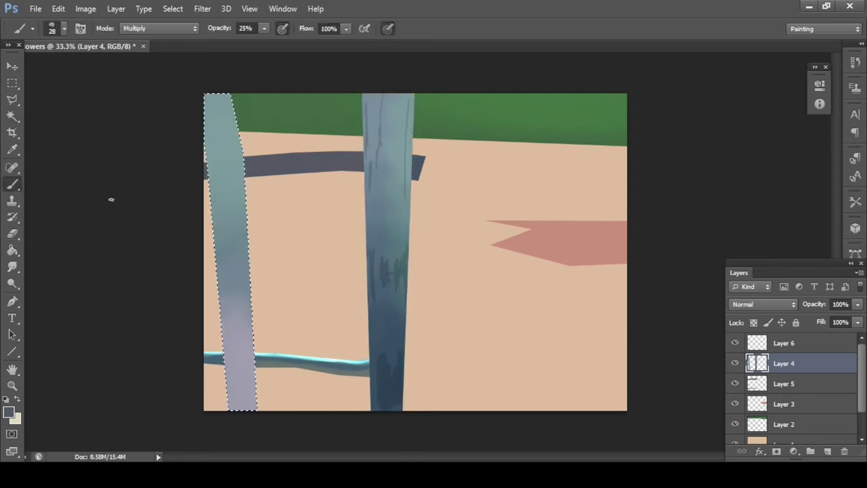
Step: Paint thin light blue-grey grain streaks along the left post
alt+click(229, 243)
key(bracketleft)
key(bracketleft)
drag(207, 95, 208, 214)
drag(221, 304, 221, 345)
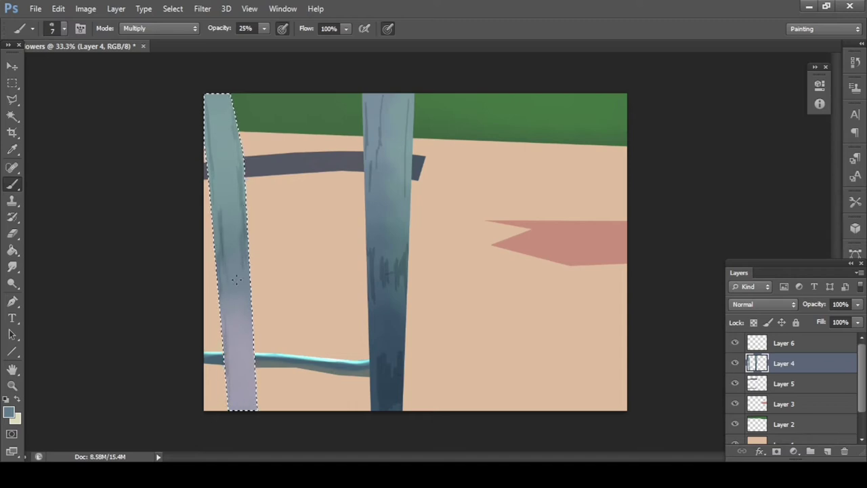
drag(230, 215, 230, 167)
drag(242, 225, 241, 125)
drag(215, 296, 214, 204)
drag(244, 261, 241, 122)
drag(224, 214, 223, 153)
drag(221, 374, 218, 256)
Step: On a new layer, outline a shape against the right post and paint it red
key(l)
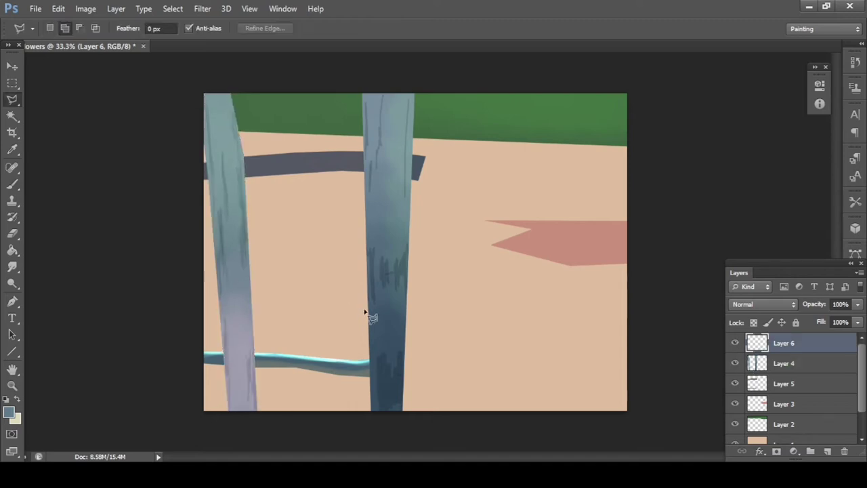
key(ctrl+shift+alt+n)
drag(423, 355, 405, 354)
key(b)
drag(416, 271, 417, 352)
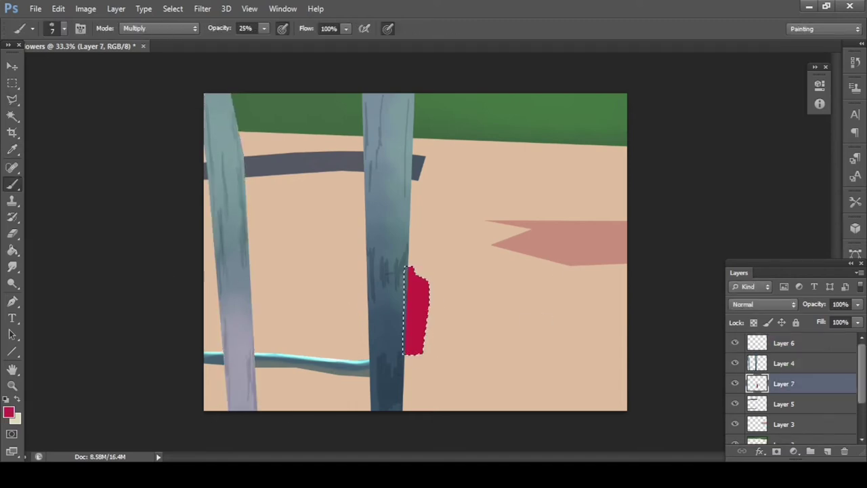
drag(420, 305, 417, 352)
Step: Lighten part of the red patch in Lighten mode and zoom in on it
alt+click(389, 376)
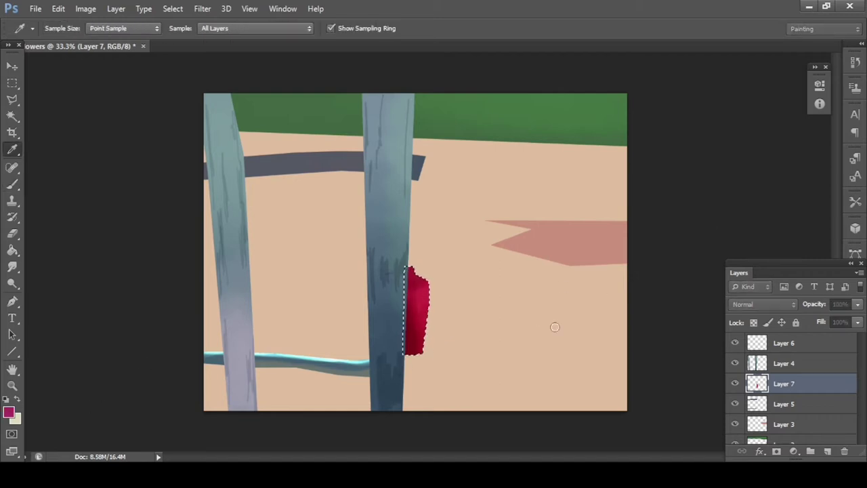
key(shift+alt+g)
drag(414, 298, 417, 348)
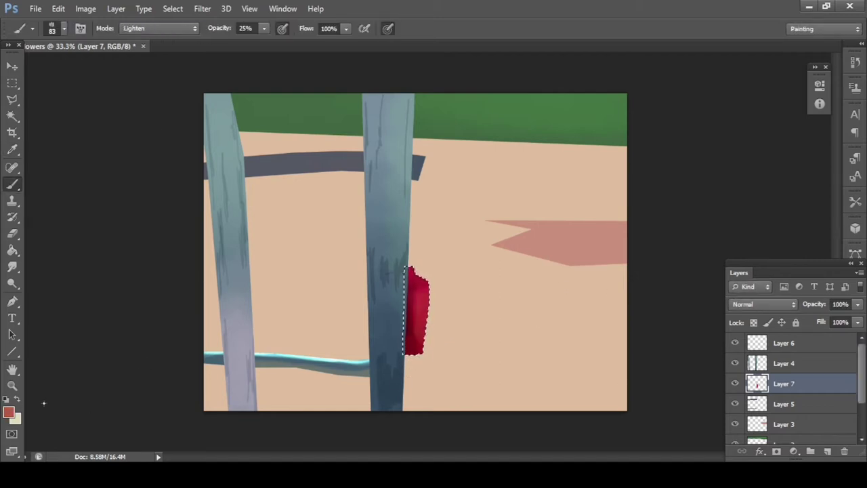
drag(417, 271, 416, 352)
key(z)
click(471, 327)
Step: Add Color Dodge pink highlights and Multiply red shading to the patch, then deselect
key(b)
key(shift+alt+d)
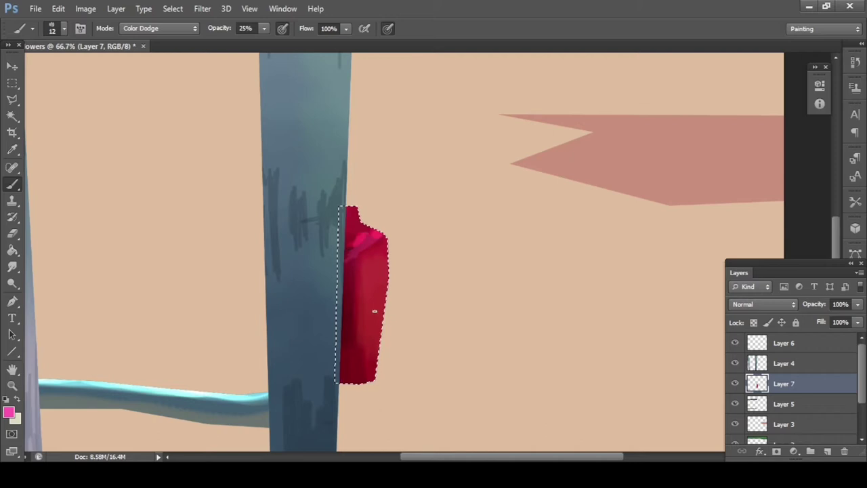
key(shift+alt+g)
drag(374, 311, 377, 246)
key(ctrl+minus)
alt+click(416, 333)
key(shift+alt+m)
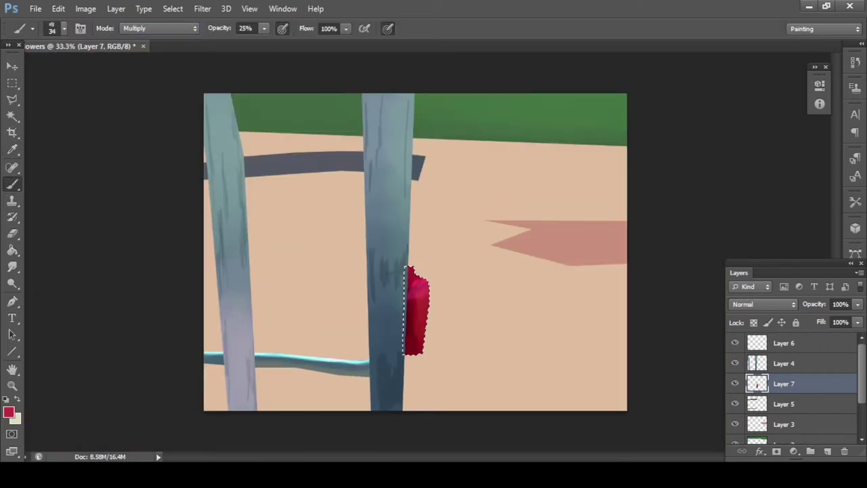
key(ctrl+d)
key(l)
key(alt+period)
Step: Draw a teal circle between the posts and paint green foliage over it at 49% opacity
key(u)
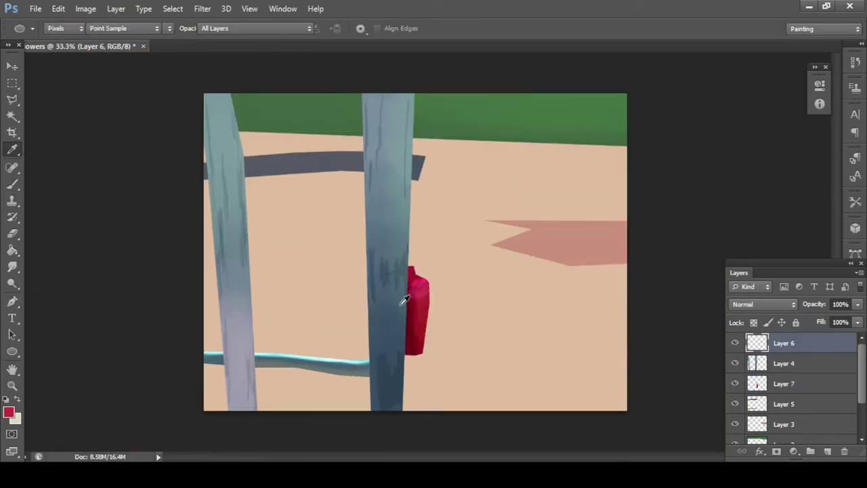
drag(287, 203, 362, 278)
key(b)
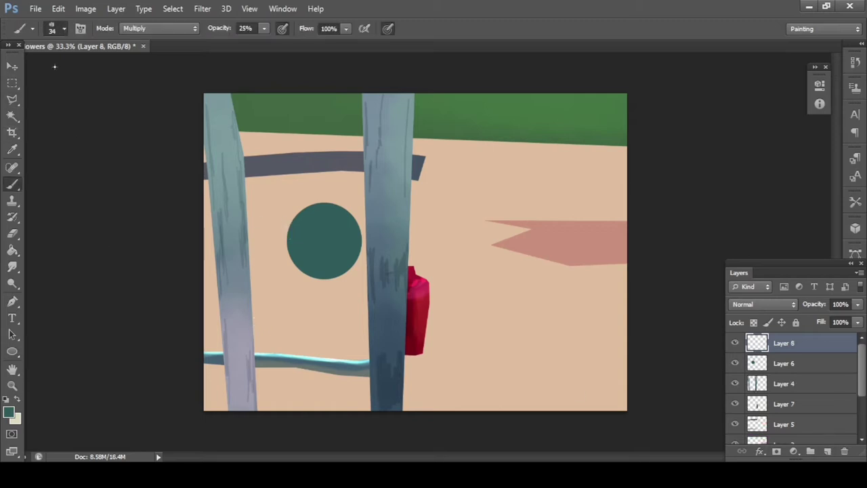
key(shift+alt+n)
alt+click(304, 119)
mouse_move(251, 217)
mouse_down()
mouse_move(305, 164)
mouse_move(362, 203)
mouse_up()
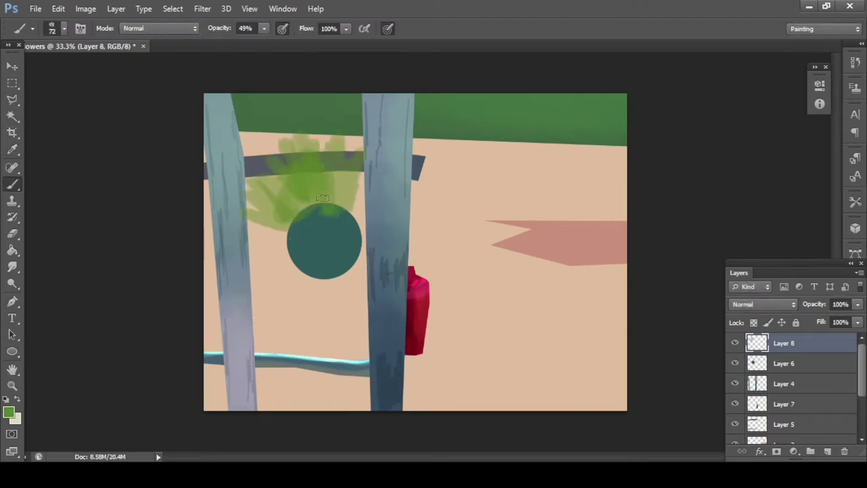
Step: Cover the circle with full-opacity green leaves and brown and mauve patches
key(0)
drag(332, 163, 362, 213)
drag(275, 264, 368, 253)
drag(291, 209, 250, 233)
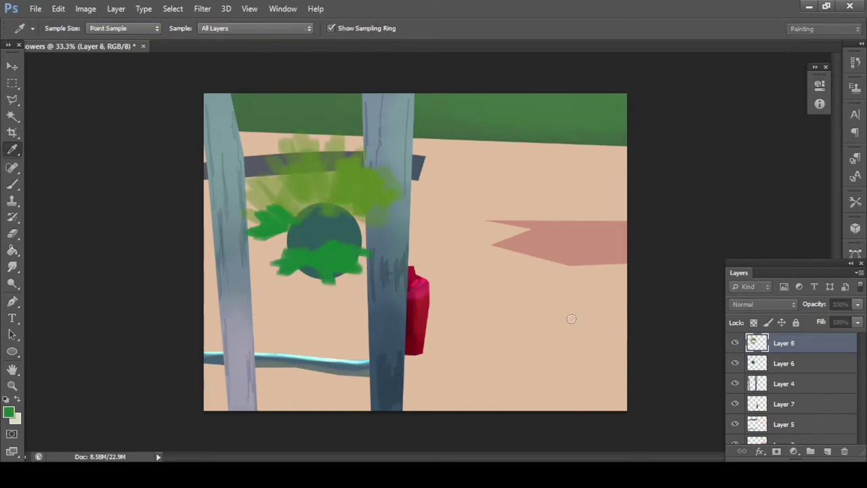
drag(271, 197, 350, 236)
alt+click(416, 308)
drag(298, 227, 339, 233)
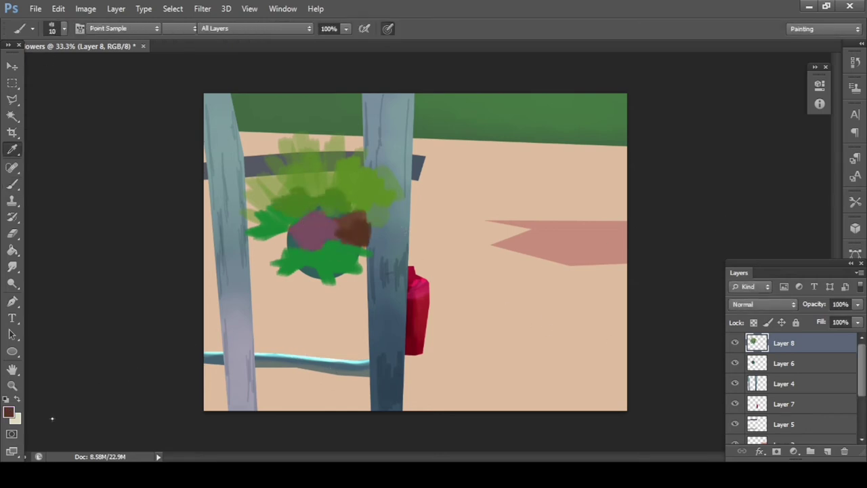
Step: Paint light-green leaves sweeping left, right and down from the basket
alt+click(318, 264)
mouse_move(278, 206)
mouse_down()
mouse_move(256, 222)
mouse_move(215, 304)
mouse_up()
drag(285, 242, 211, 248)
drag(369, 274, 339, 308)
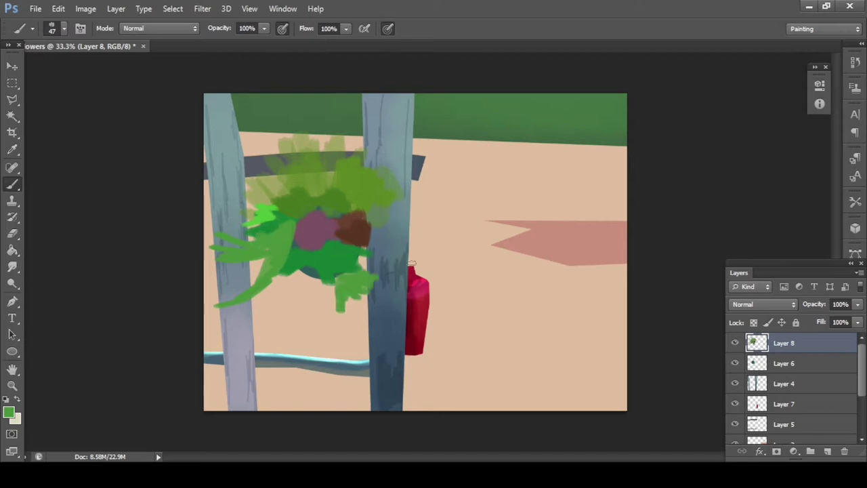
drag(359, 223, 478, 233)
drag(407, 217, 453, 186)
mouse_move(373, 313)
mouse_down()
mouse_move(414, 289)
mouse_move(369, 352)
mouse_up()
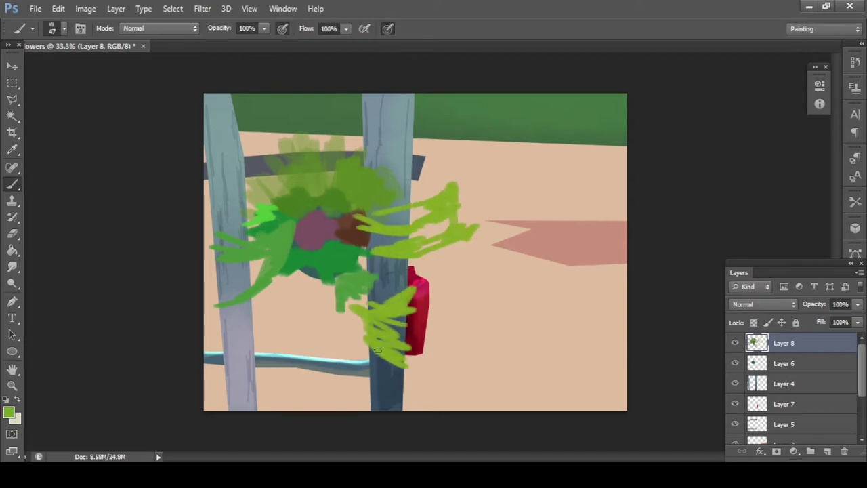
drag(284, 261, 233, 335)
Step: Dot pink and dark-pink blossoms throughout the foliage
alt+click(325, 264)
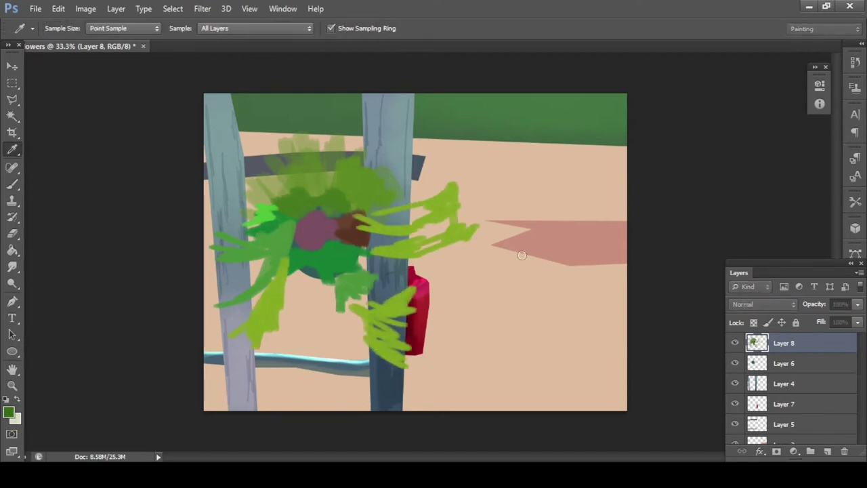
alt+click(488, 229)
alt+click(257, 278)
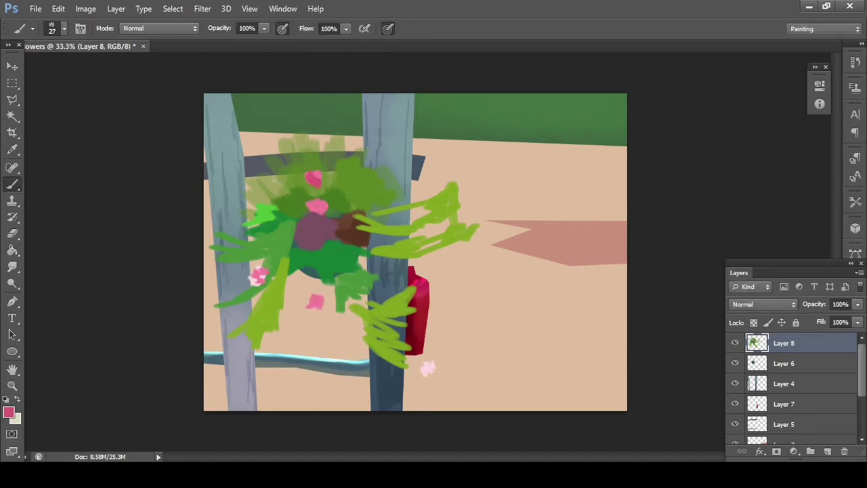
click(279, 171)
alt+click(313, 178)
click(238, 210)
click(235, 232)
Step: Paint dark-green leaves at the left edge and a small bright-green leaf
alt+click(586, 329)
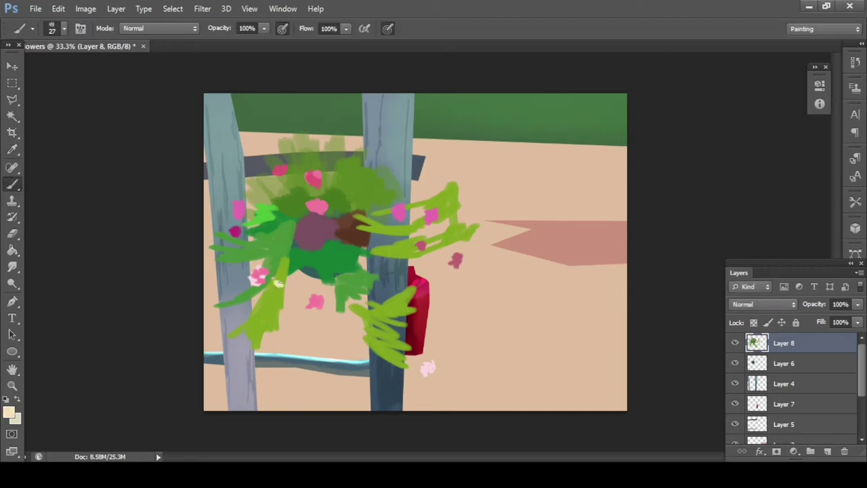
alt+click(584, 122)
drag(205, 155, 233, 188)
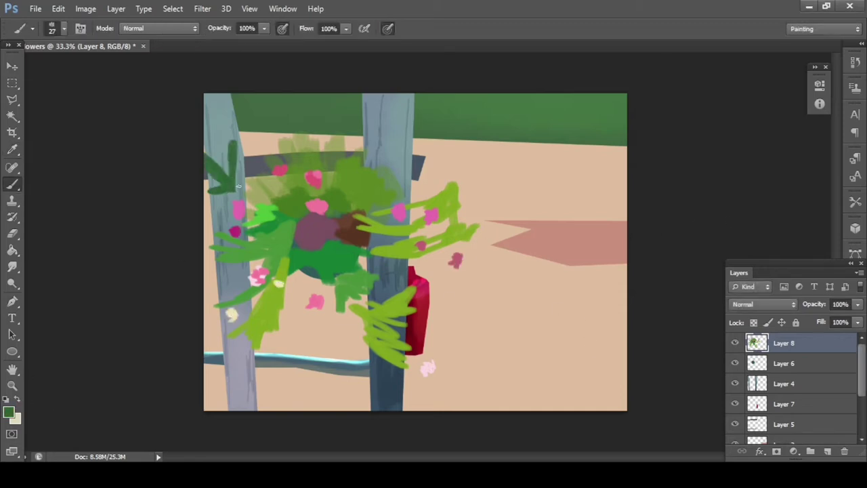
alt+click(262, 218)
click(261, 248)
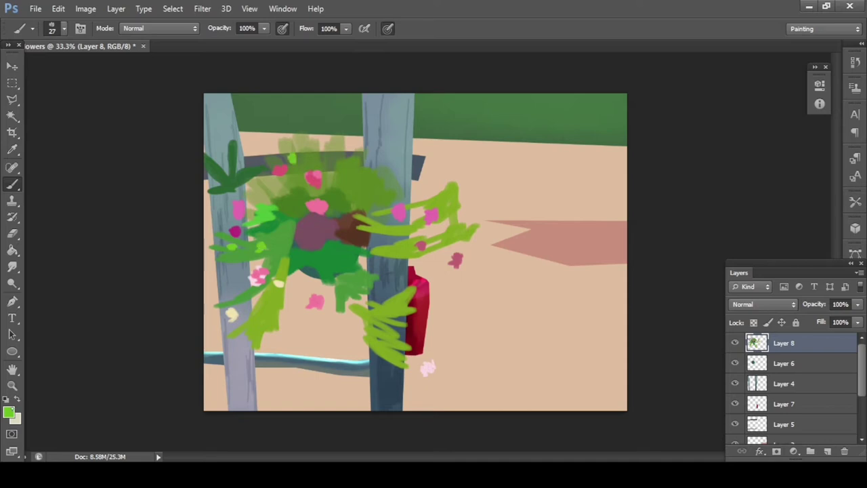
Step: Add a white blossom right of the basket and a pink one lower down
alt+click(537, 271)
click(408, 170)
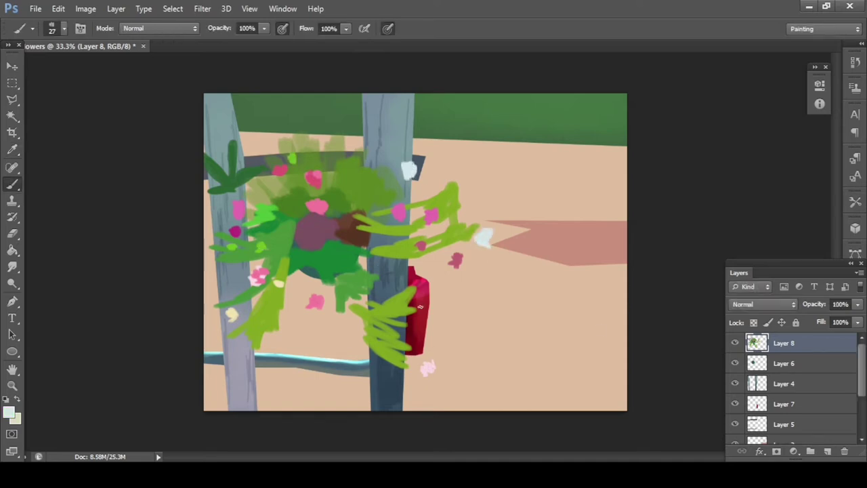
click(295, 261)
Step: Dab a pink blossom near the basket top and outline the pot with dark strokes
click(277, 156)
key(e)
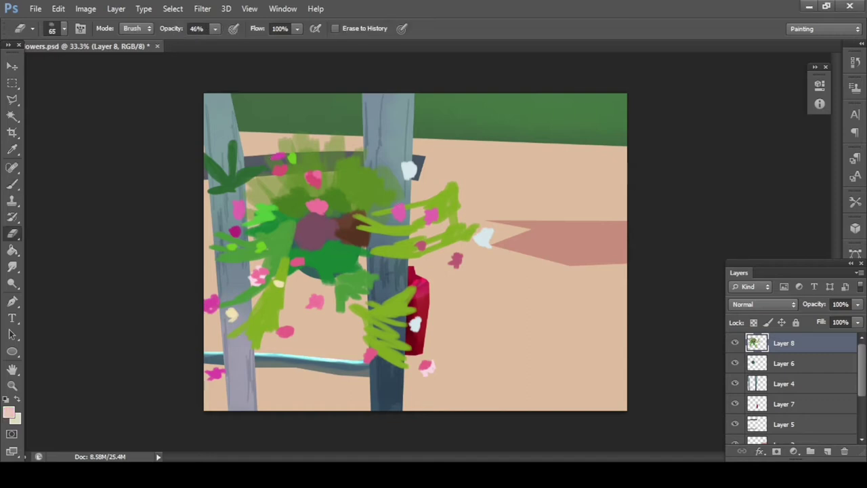
key(b)
alt+click(332, 221)
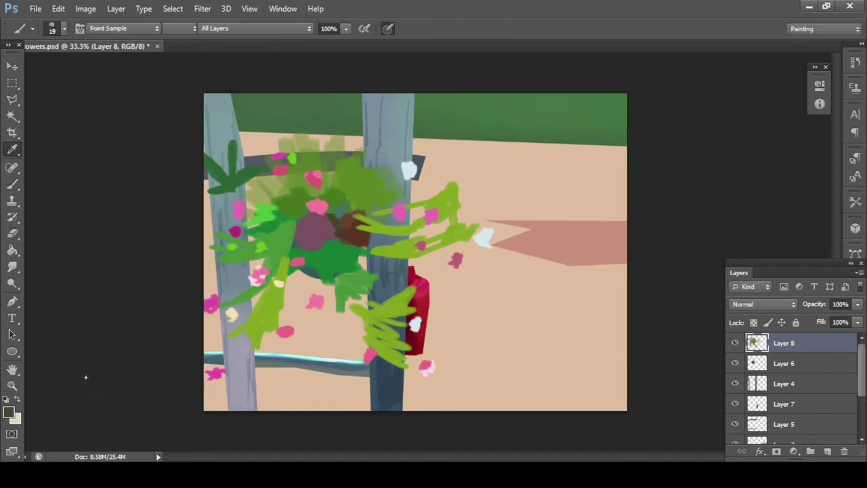
mouse_move(298, 216)
mouse_down()
mouse_move(292, 245)
mouse_move(339, 268)
mouse_up()
Step: Paint spiky dark-green leaves in the basket centre and along the plant top
alt+click(356, 310)
click(339, 203)
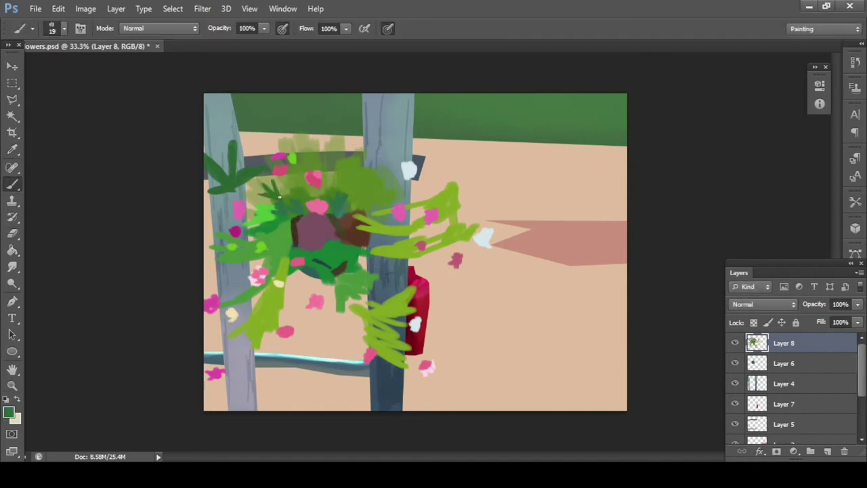
mouse_move(278, 197)
mouse_down()
mouse_move(304, 178)
mouse_move(291, 127)
mouse_up()
drag(333, 152, 336, 132)
Step: Paint light-green grassy strands in and around the basket, trailing from it
alt+click(292, 159)
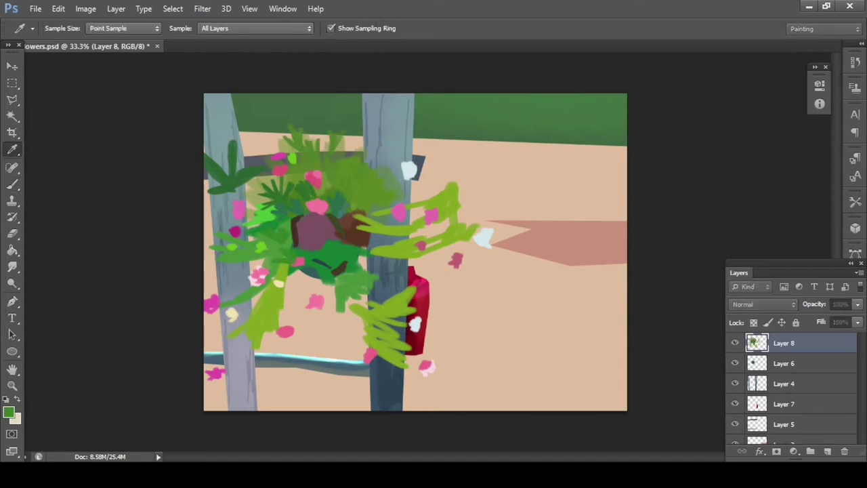
drag(292, 160, 271, 155)
mouse_move(366, 198)
mouse_down()
mouse_move(396, 168)
mouse_move(390, 211)
mouse_move(338, 226)
mouse_up()
drag(327, 252, 344, 247)
Step: Merge Layer 8 down into Layer 6 and paint light-green strands hanging below the basket
key(b)
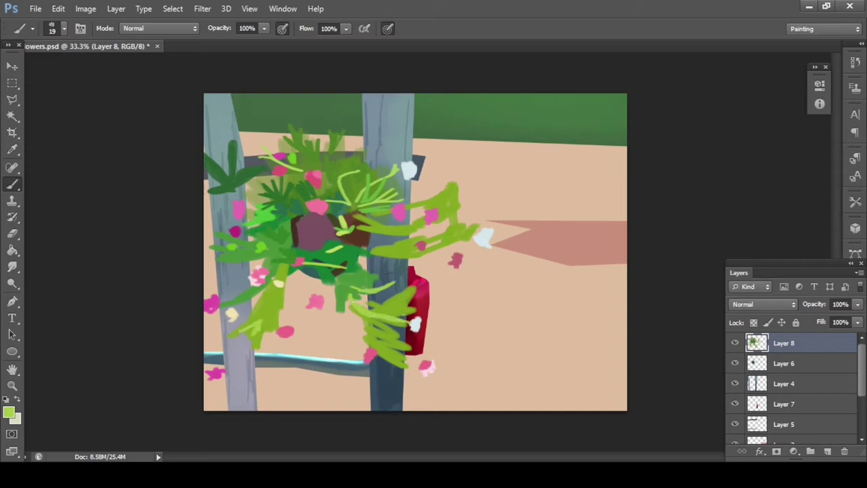
alt+click(255, 192)
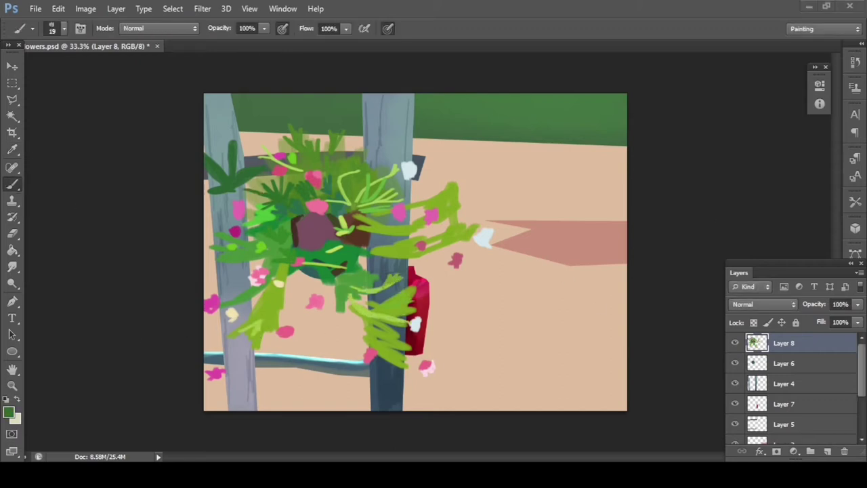
alt+click(444, 200)
alt+click(316, 165)
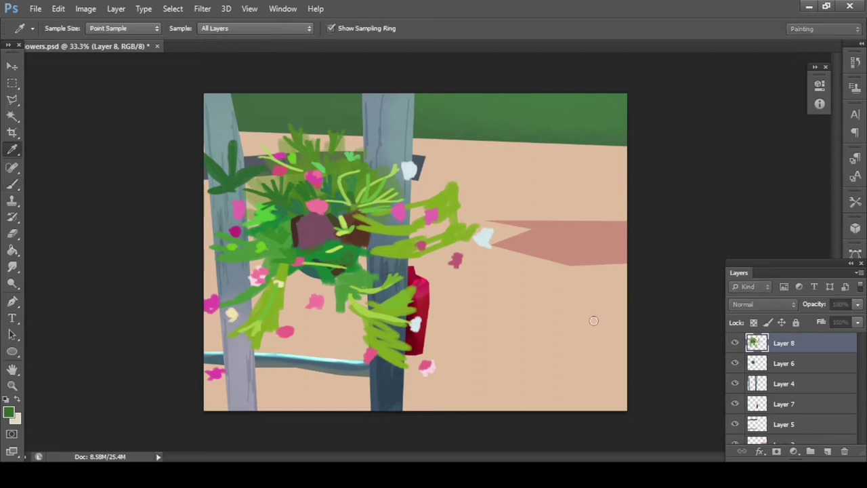
key(ctrl+e)
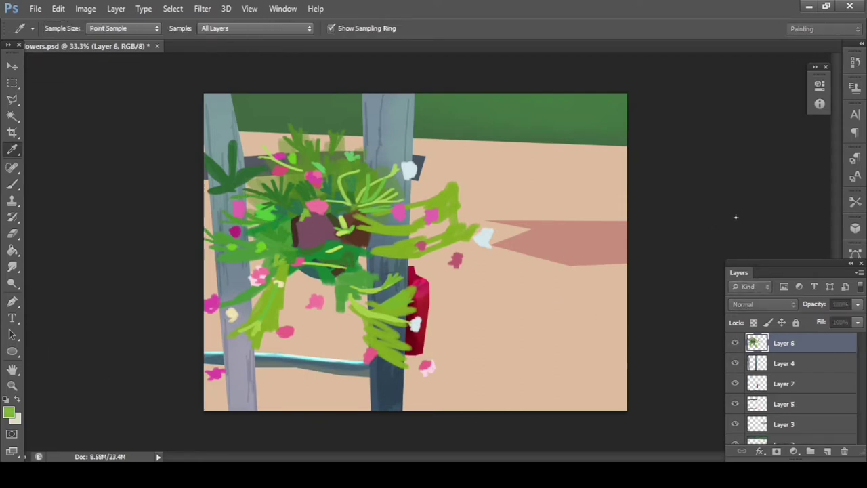
drag(407, 360, 433, 369)
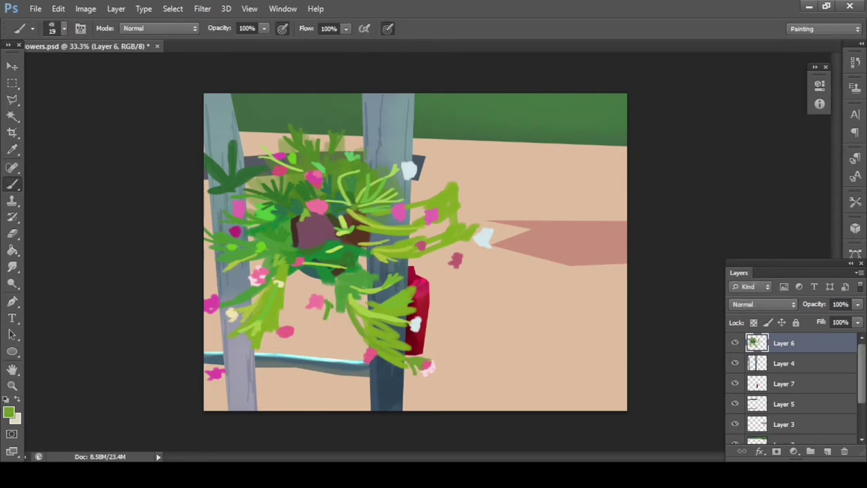
alt+click(278, 284)
drag(279, 286, 331, 345)
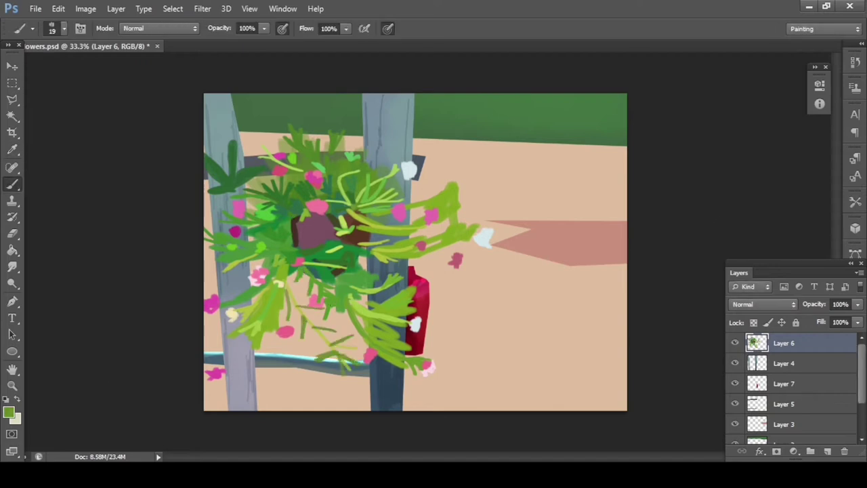
Step: Dab three pale pink blossoms into the basket leaves
alt+click(258, 276)
click(236, 289)
click(252, 245)
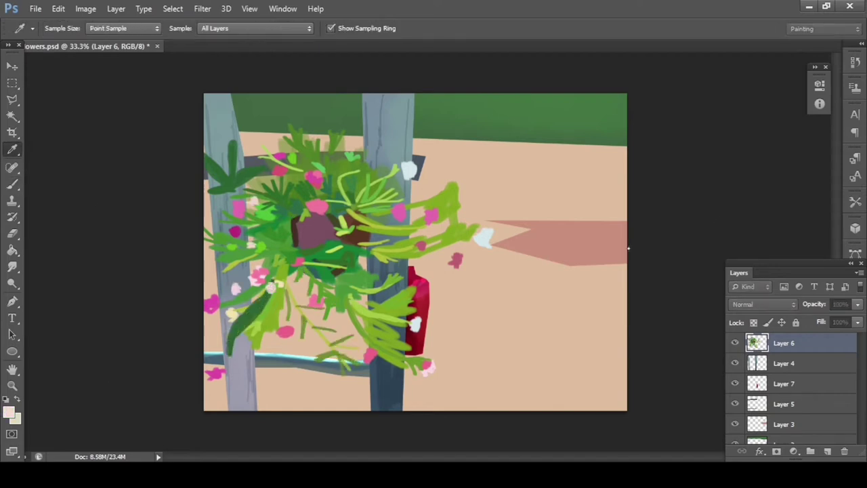
alt+click(257, 276)
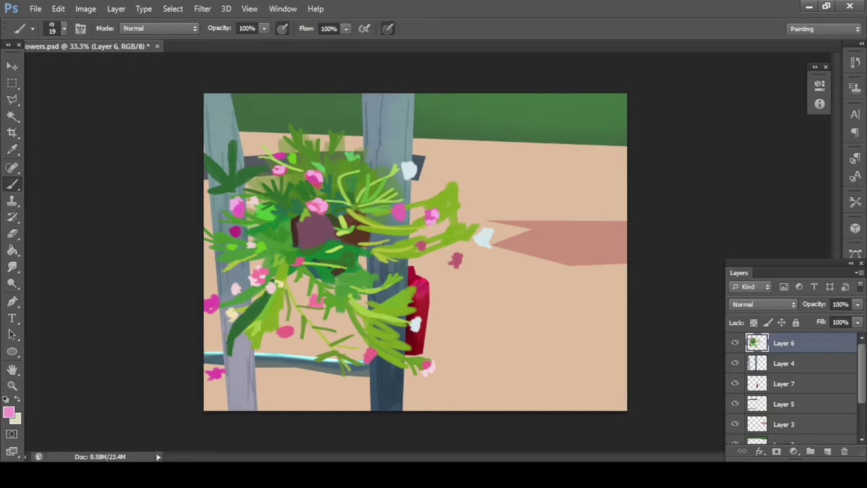
Step: Paint green strands trailing down the right side and small light-green leaves in the basket
alt+click(400, 212)
mouse_move(413, 303)
mouse_down()
mouse_move(401, 274)
mouse_move(452, 280)
mouse_up()
alt+click(406, 284)
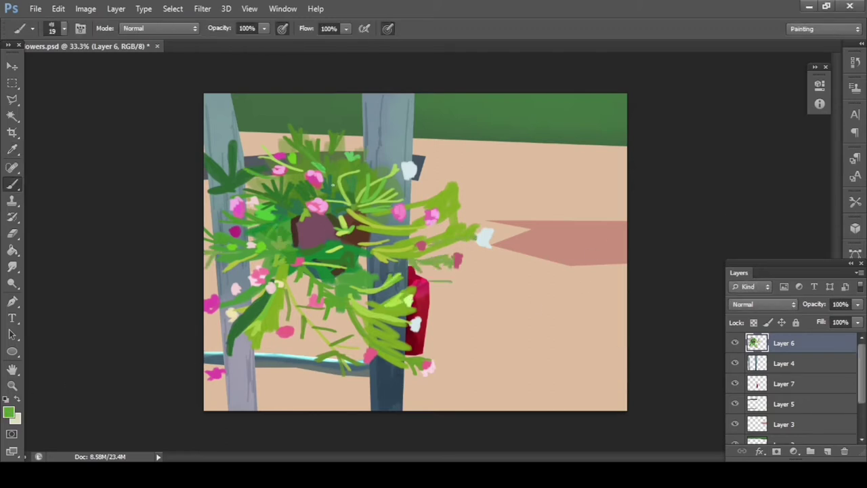
alt+click(332, 184)
click(285, 215)
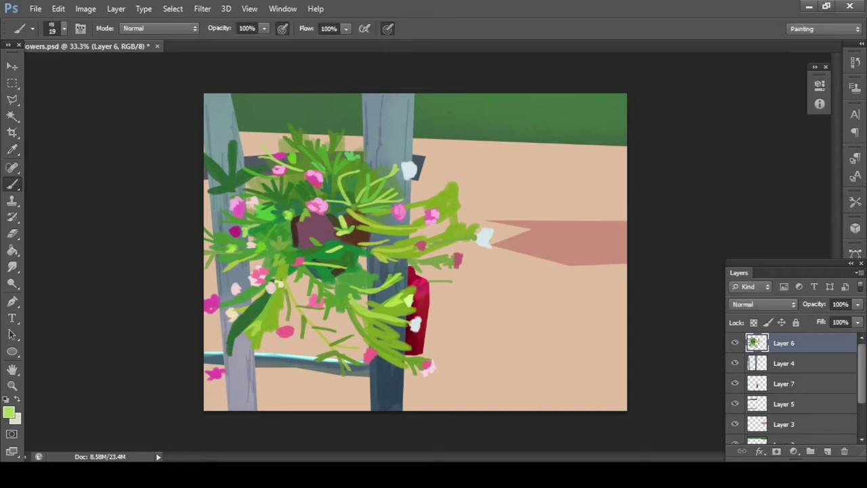
ctrl+click(504, 232)
Step: Paint broad peach and yellow ground strokes on the right at 65% opacity
key(6)
key(5)
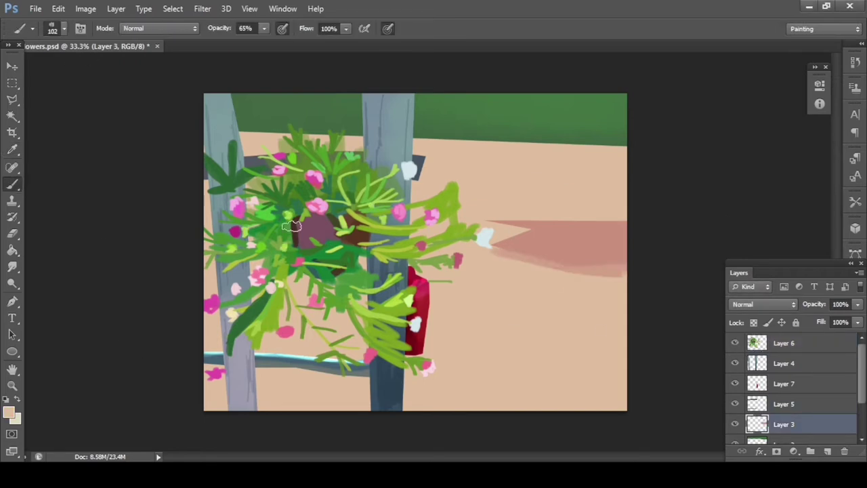
drag(498, 237, 622, 250)
drag(447, 352, 623, 325)
alt+click(474, 156)
drag(420, 170, 623, 162)
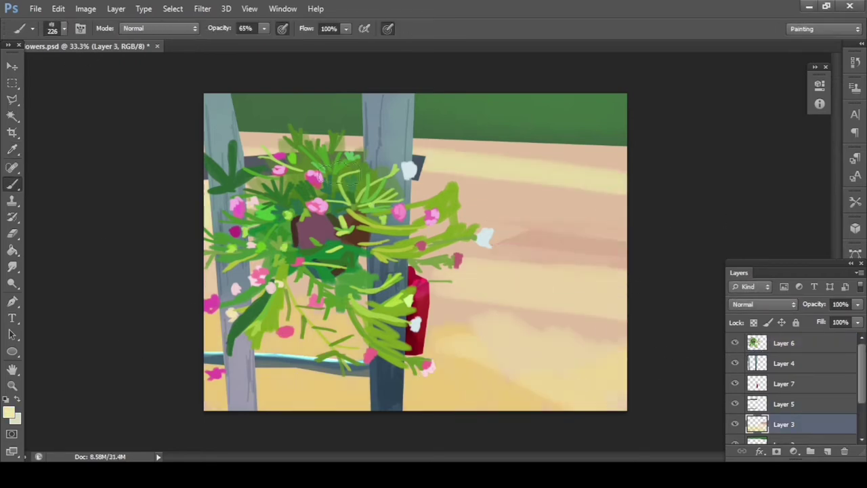
Step: Paint light-green field bands and a row of vertical grass stripes top right
alt+click(433, 122)
drag(237, 122, 623, 129)
drag(420, 176, 642, 187)
ctrl+click(474, 136)
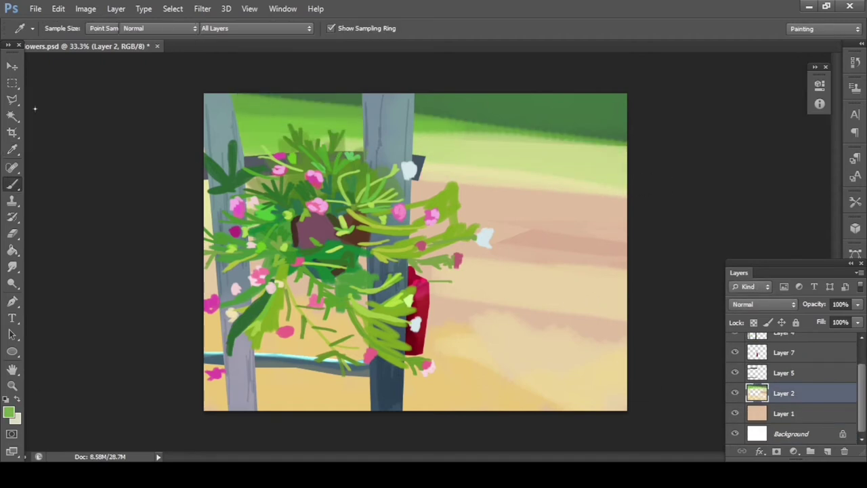
drag(437, 166, 447, 135)
drag(481, 166, 482, 142)
drag(525, 176, 523, 142)
drag(547, 179, 543, 145)
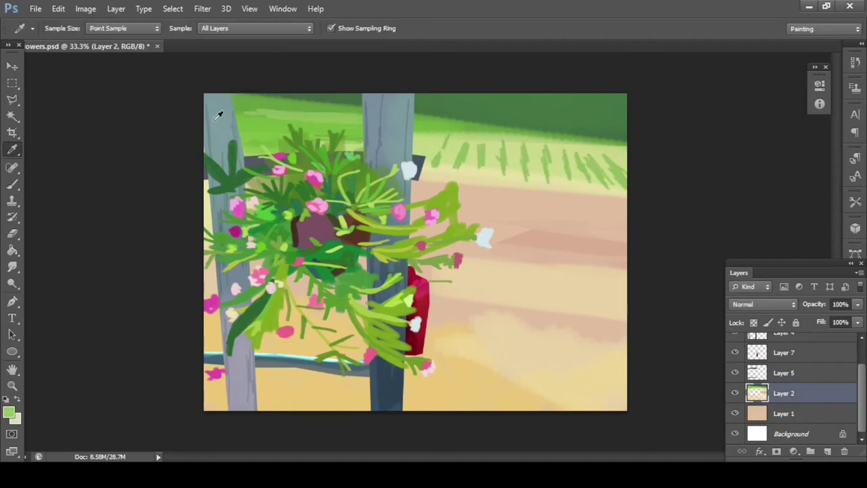
Step: Paint a dark-green top band, merge Layer 2 into Layer 1, and add dark-green trees
alt+click(298, 101)
drag(260, 105, 363, 108)
key(ctrl+e)
drag(470, 119, 619, 105)
alt+click(590, 156)
Step: Retouch the treeline and field band, and add orange strokes on the lower ground
key(g)
alt+click(585, 109)
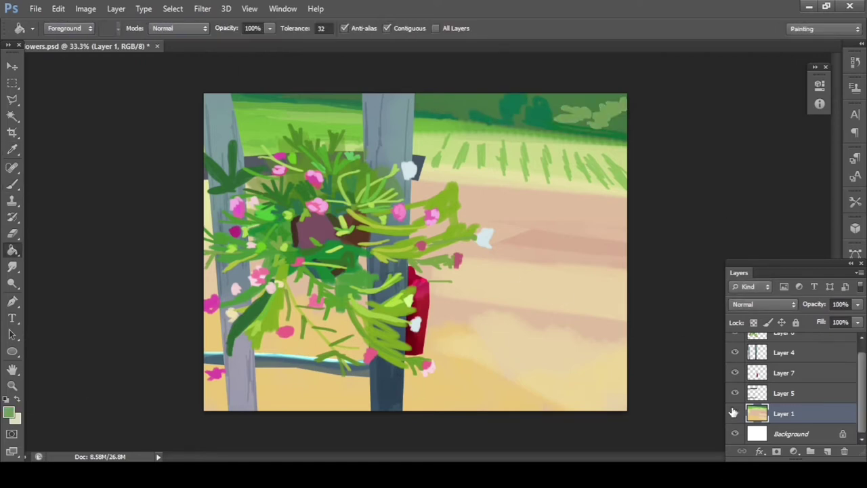
key(b)
drag(450, 125, 627, 139)
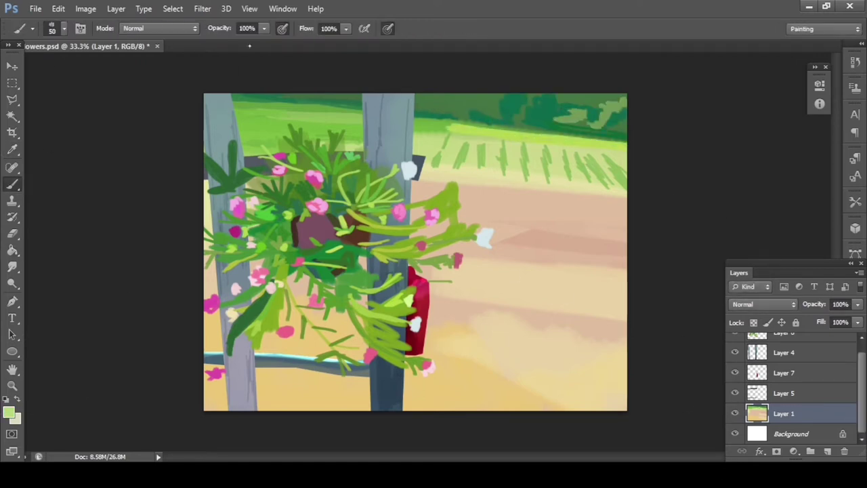
alt+click(495, 124)
drag(420, 105, 623, 101)
drag(264, 116, 360, 111)
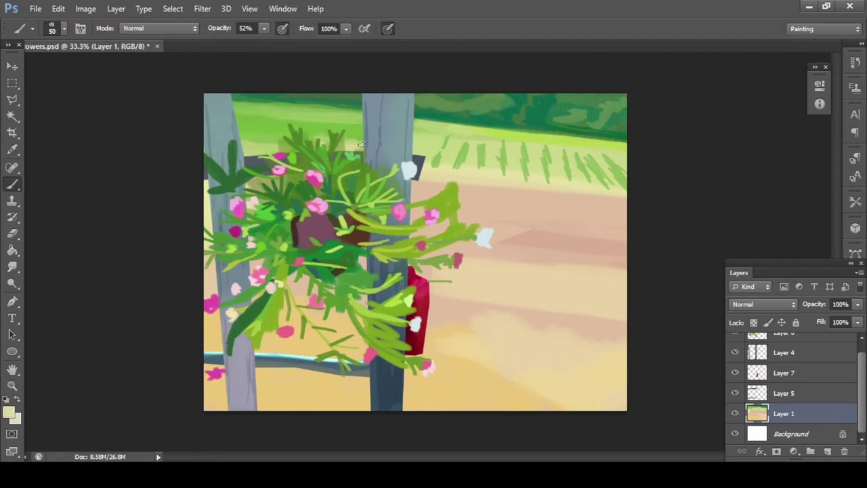
key(alt)
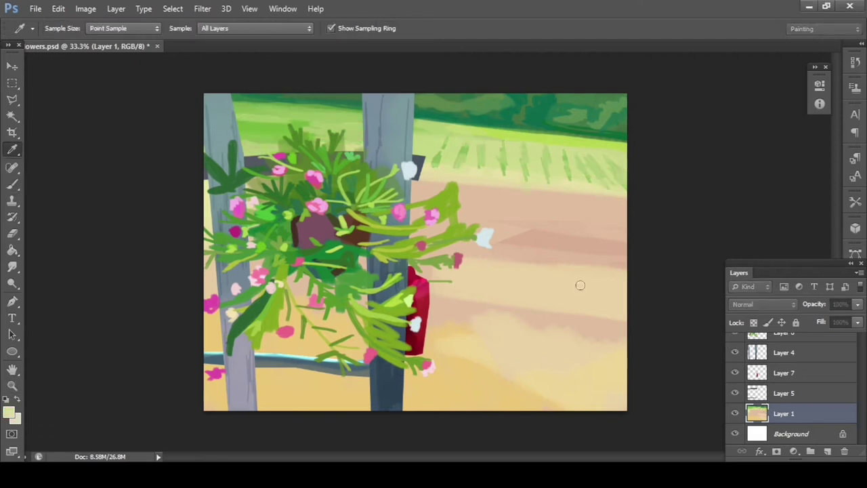
drag(433, 366, 623, 380)
Step: Add a new shading layer and lighten the lower-right ground with the eraser
click(827, 450)
key(e)
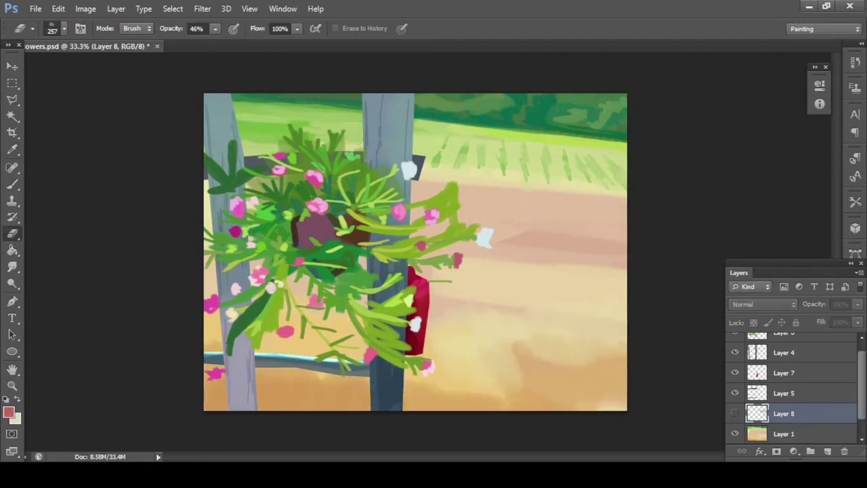
drag(468, 224, 623, 216)
key(b)
Step: Paint brownish shadow streaks across the pink band and ground, then merge the layer down
alt+click(605, 354)
drag(514, 345, 630, 338)
drag(433, 285, 623, 379)
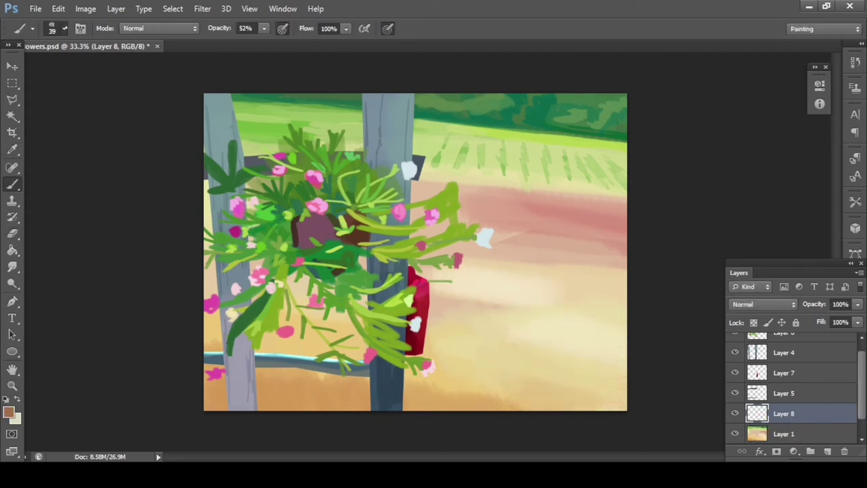
drag(504, 349, 590, 396)
drag(522, 318, 627, 325)
drag(488, 251, 613, 254)
drag(495, 203, 616, 210)
key(e)
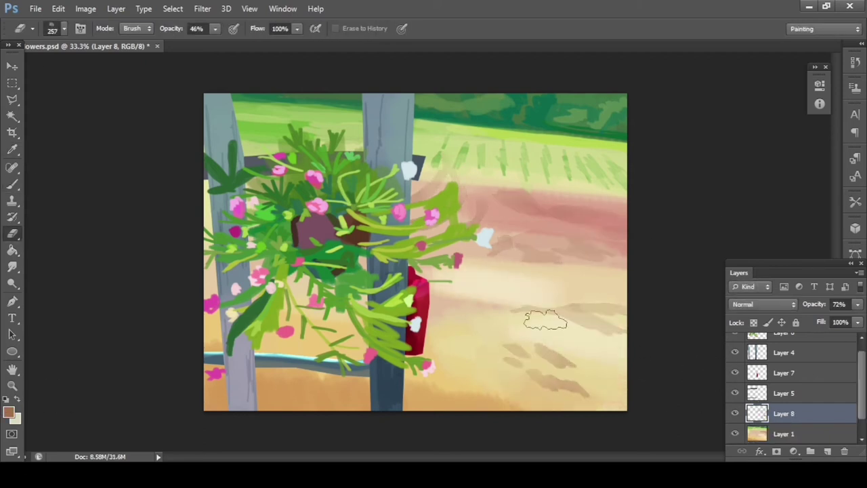
key(ctrl+e)
click(783, 343)
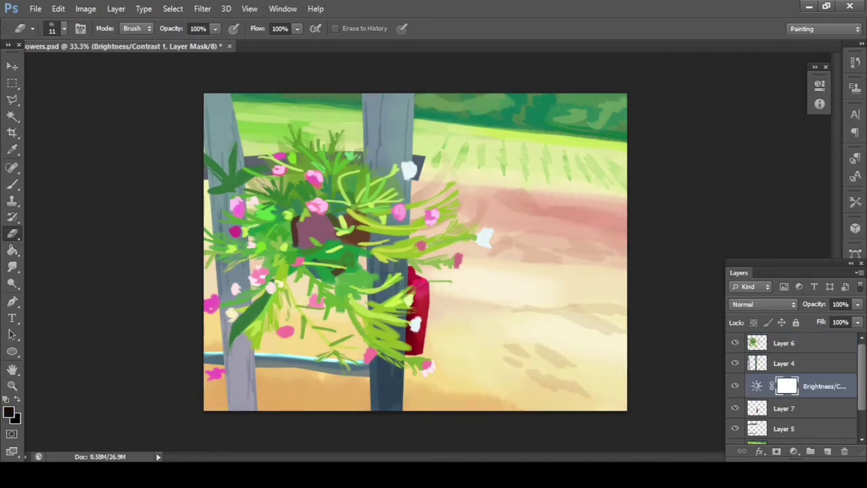
Step: Try Hue/Saturation and Selective Color adjustments, undo them, and remove Brightness/Contrast
drag(805, 343, 806, 426)
key(ctrl+e)
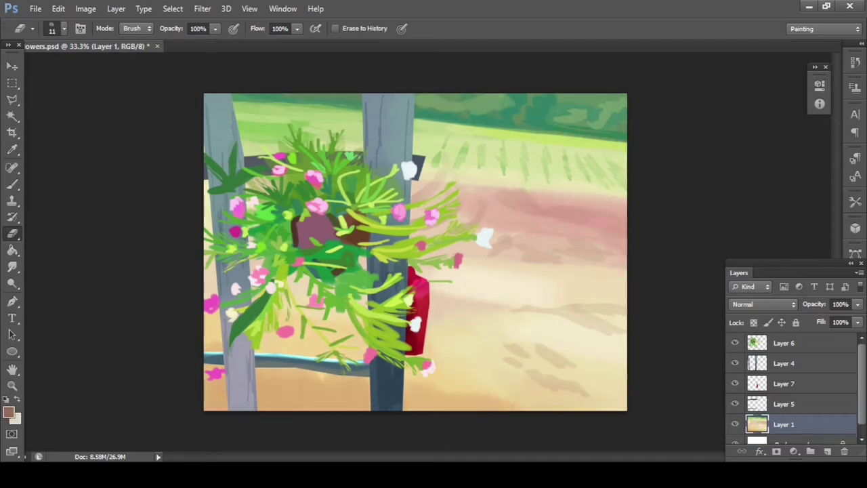
click(783, 343)
click(794, 450)
alt+click(734, 367)
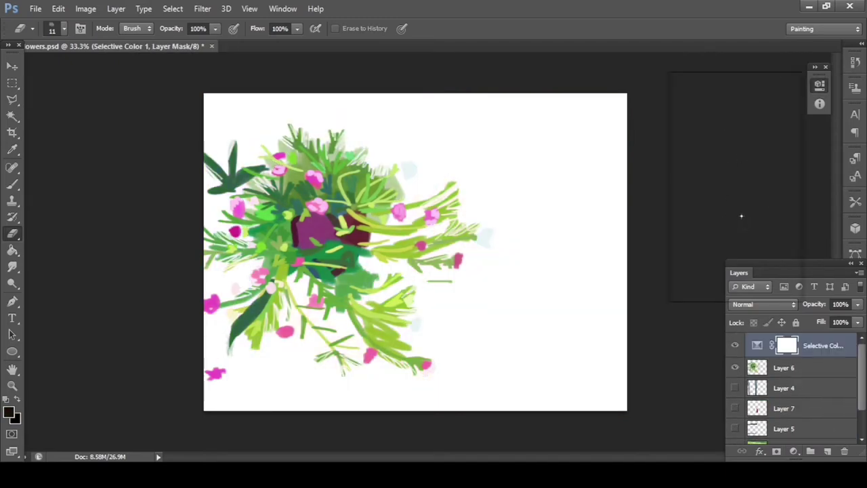
key(ctrl+alt+z)
key(ctrl+alt+z)
key(ctrl+alt+z)
key(ctrl+alt+z)
key(ctrl+alt+z)
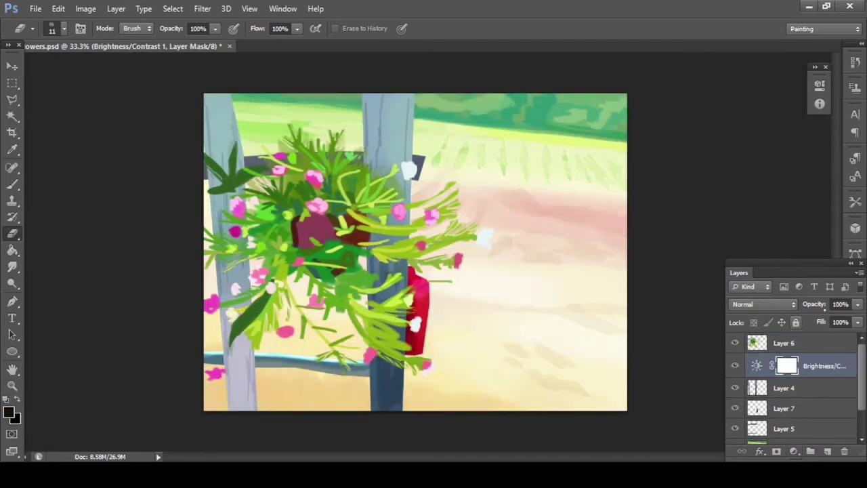
key(ctrl+e)
Step: Add a new empty layer and set the brush to Lighten blending
key(ctrl+alt+shift+n)
key(i)
key(b)
key(ctrl+plus)
Step: Set brush opacity to 52%, restore normal blending, shrink the brush, and merge the new layer down
key(5)
key(2)
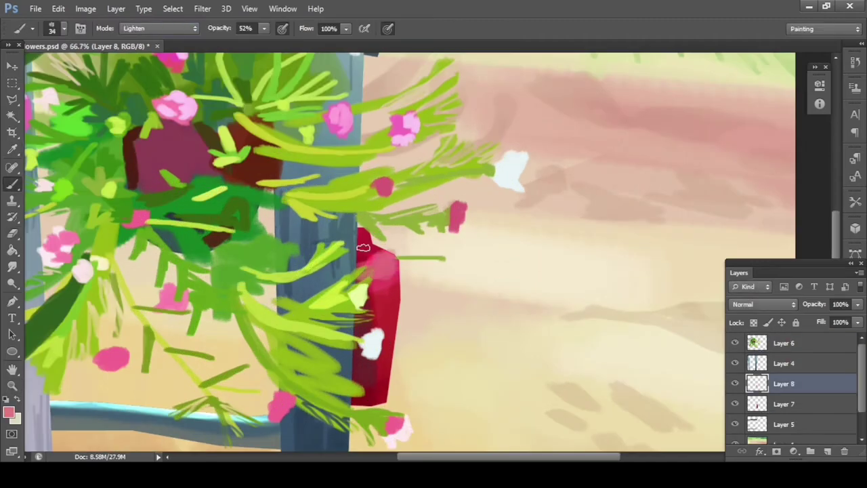
key(alt+shift+d)
key(ctrl+minus)
key(ctrl+minus)
key(ctrl+e)
key(alt+bracketright)
key(alt+shift+n)
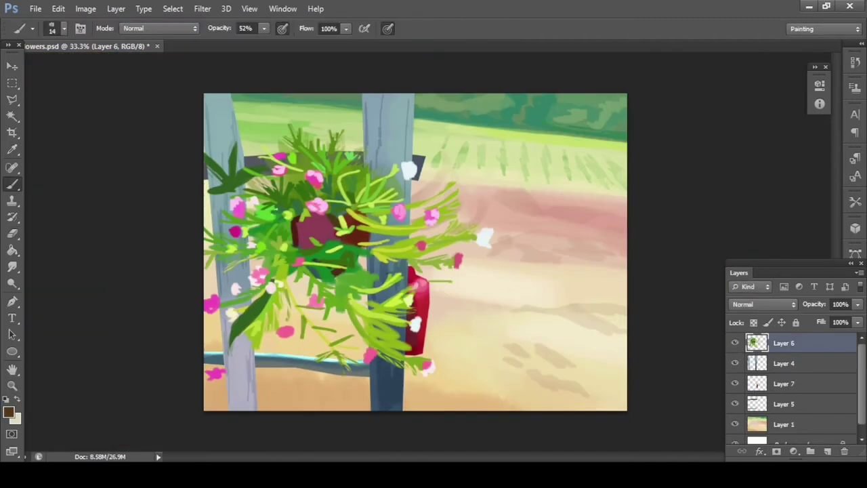
Step: Sample green, magenta and pink colours from the bouquet while zoomed in
alt+click(257, 237)
ctrl+click(284, 250)
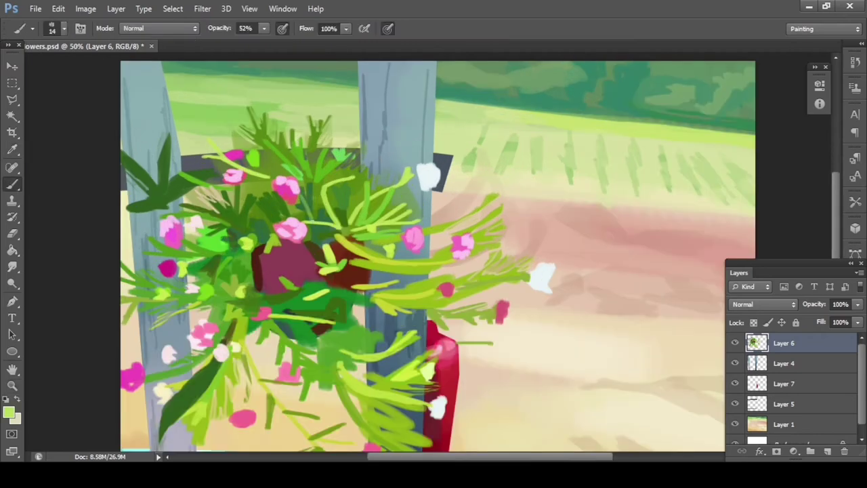
ctrl+alt+click(225, 260)
ctrl+click(302, 269)
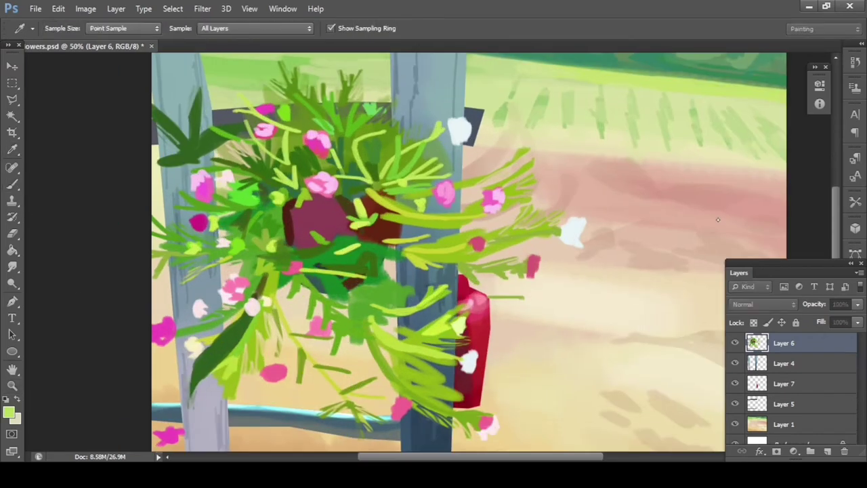
alt+click(198, 220)
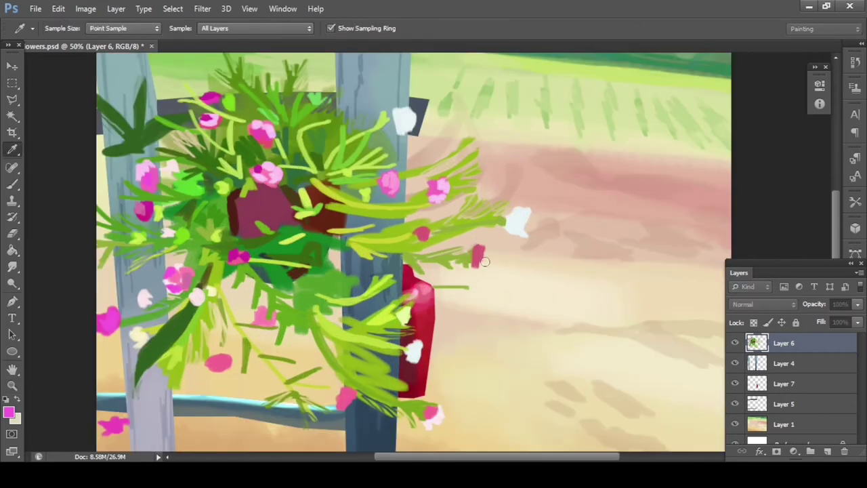
Step: Paint a grey highlight on the pot and sample mauve and magenta blossom colours
drag(252, 200, 260, 213)
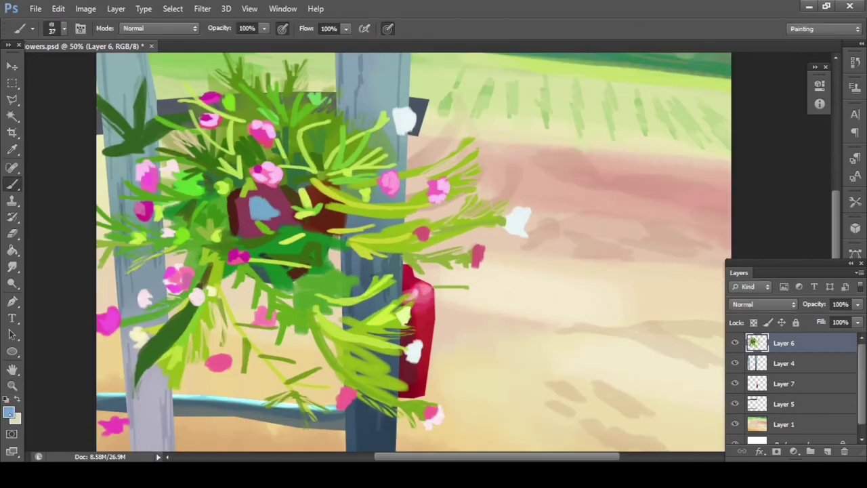
alt+click(258, 207)
key(ctrl+minus)
ctrl+click(381, 169)
alt+click(282, 187)
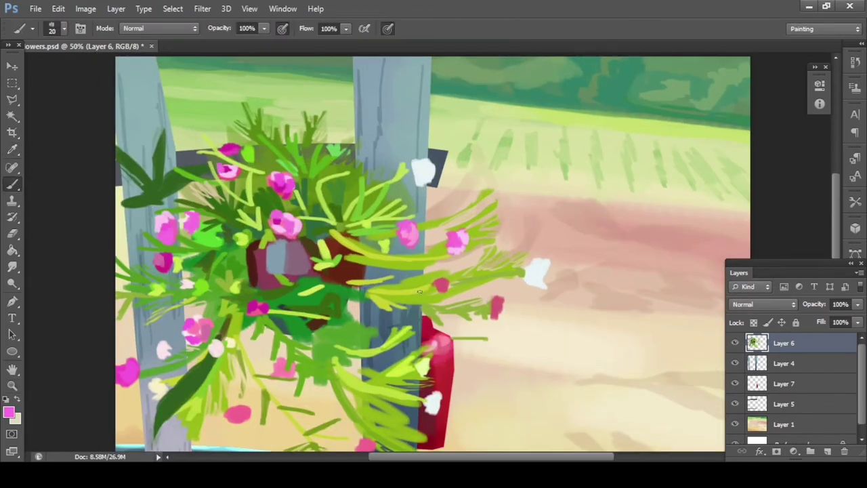
key(ctrl+minus)
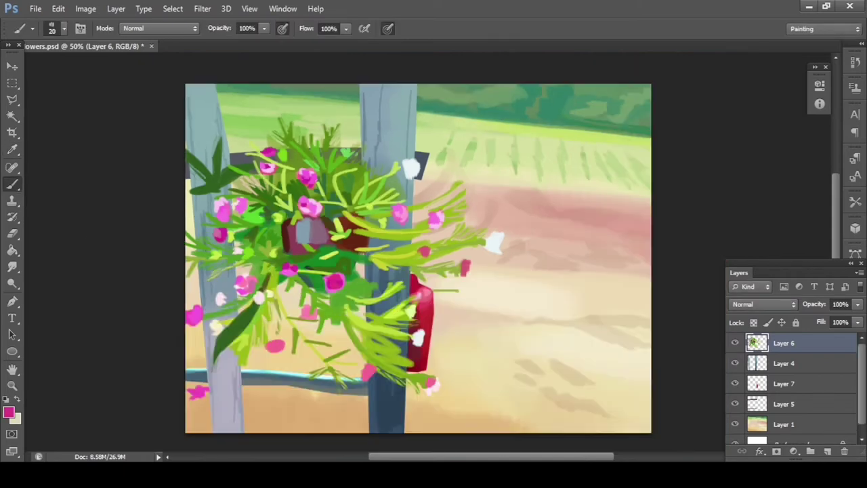
Step: Scale the bouquet slightly larger with Free Transform and commit it
key(ctrl+t)
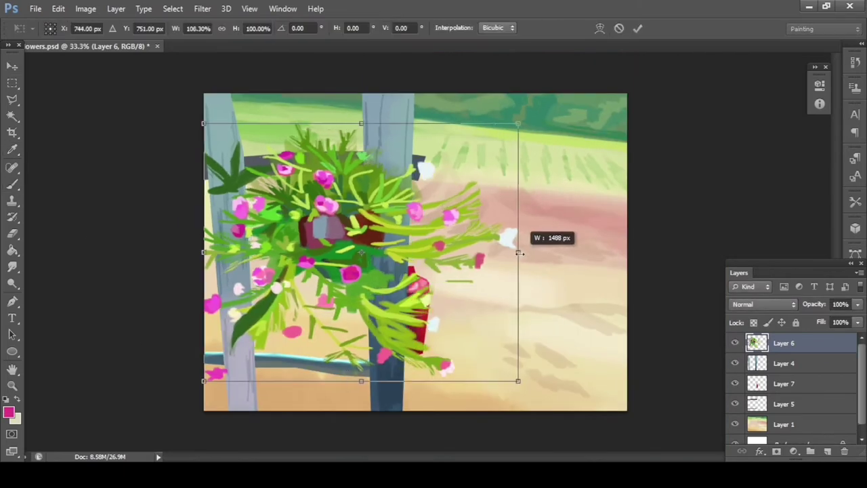
drag(494, 255, 513, 258)
key(Return)
alt+click(283, 122)
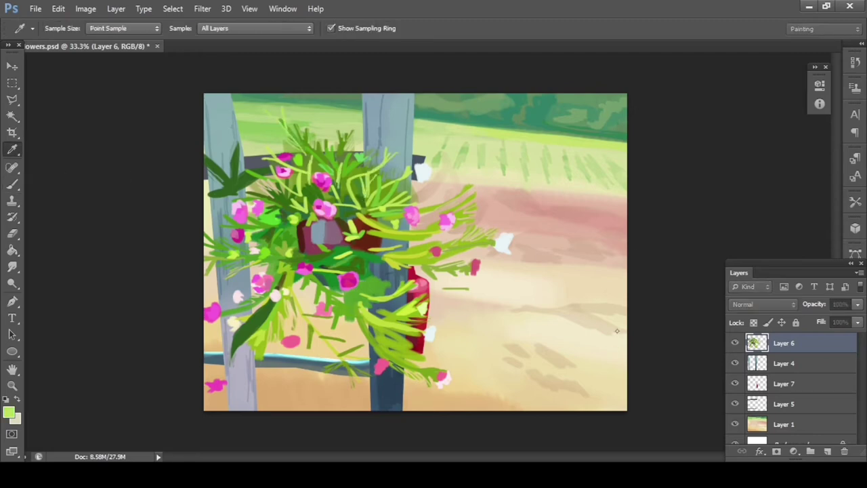
Step: Sample a tan stem colour from the bouquet while zooming around it
alt+click(296, 182)
alt+click(318, 332)
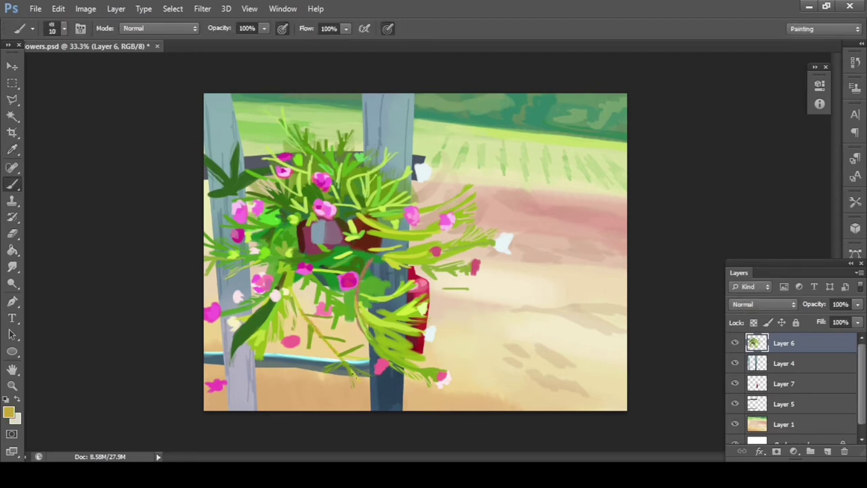
click(384, 200)
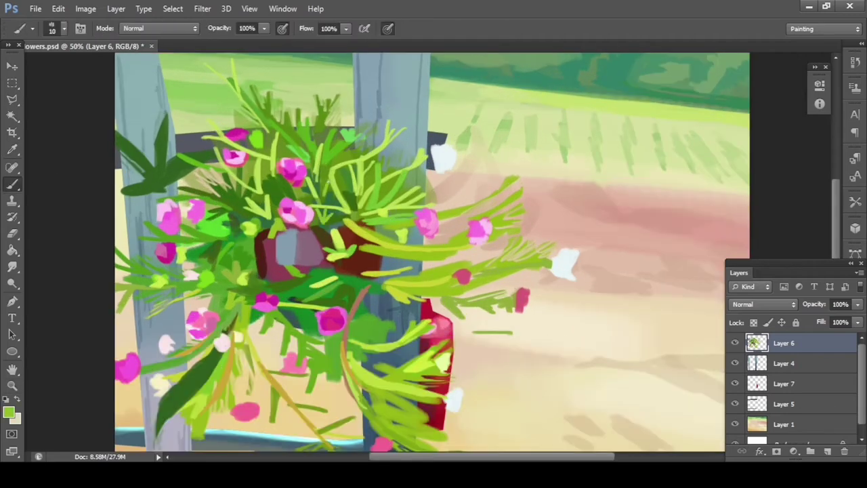
alt+click(276, 140)
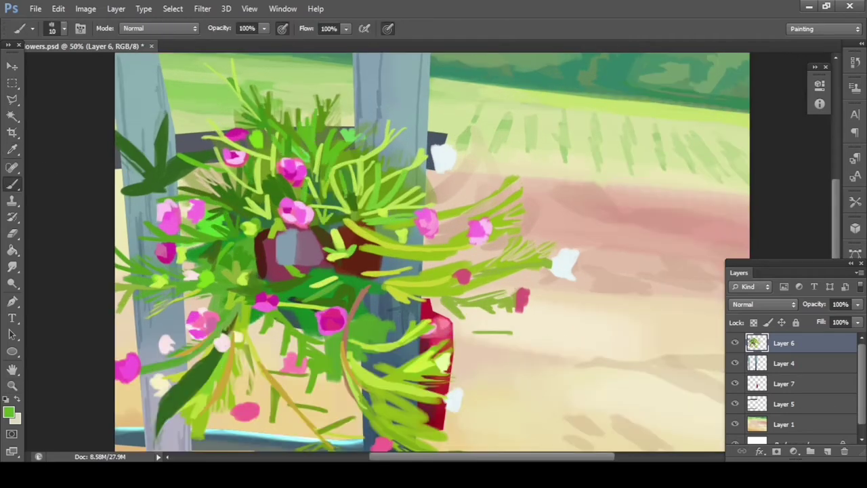
key(ctrl+minus)
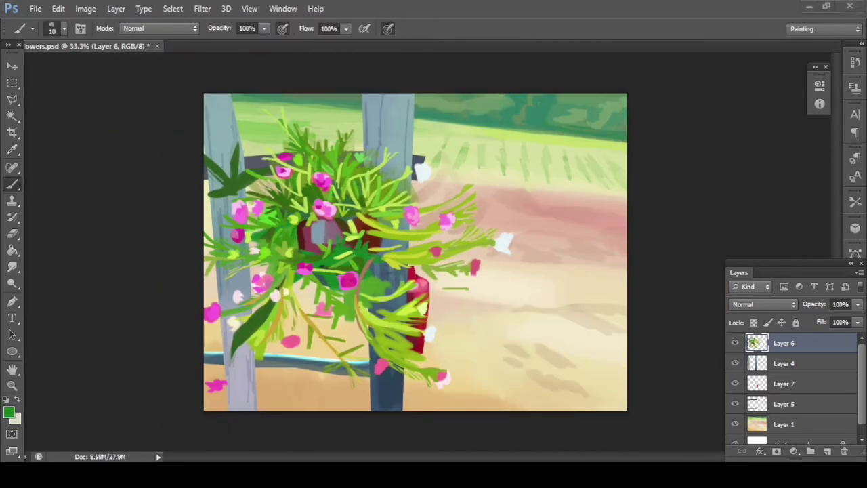
click(278, 209)
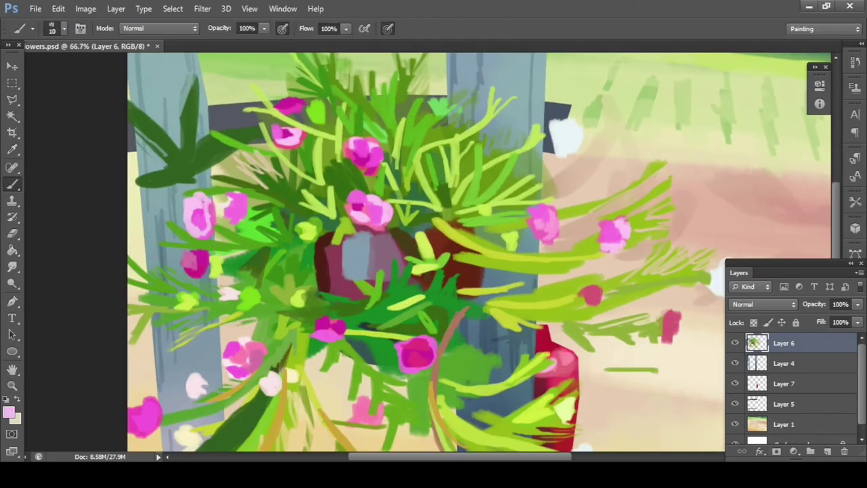
Step: Sample pale blossom colours and deepen a pink flower with magenta strokes
alt+click(245, 139)
alt+click(169, 62)
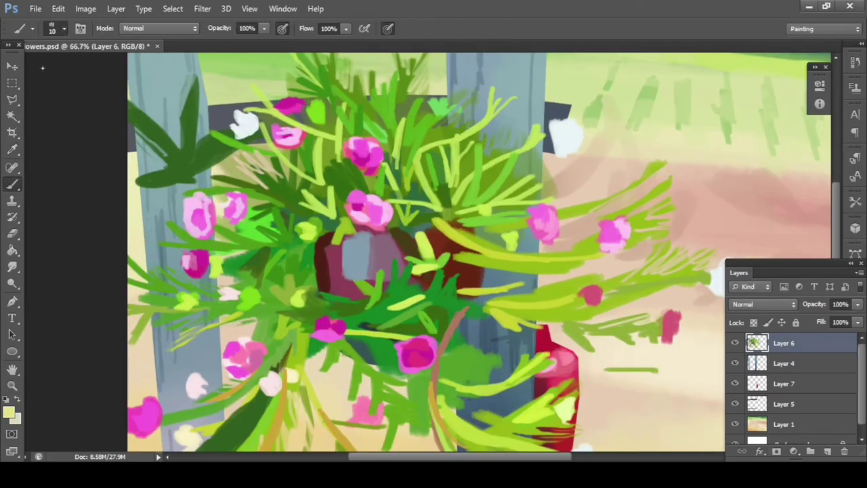
drag(229, 352, 248, 356)
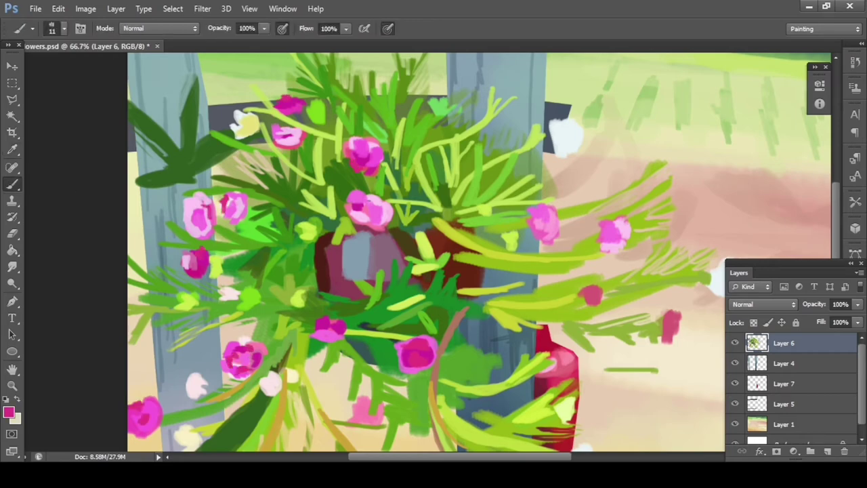
alt+click(381, 205)
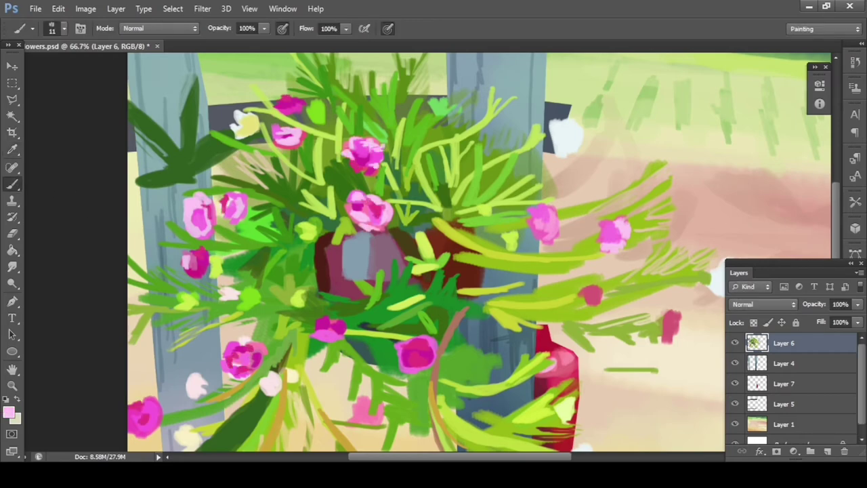
drag(381, 146, 294, 251)
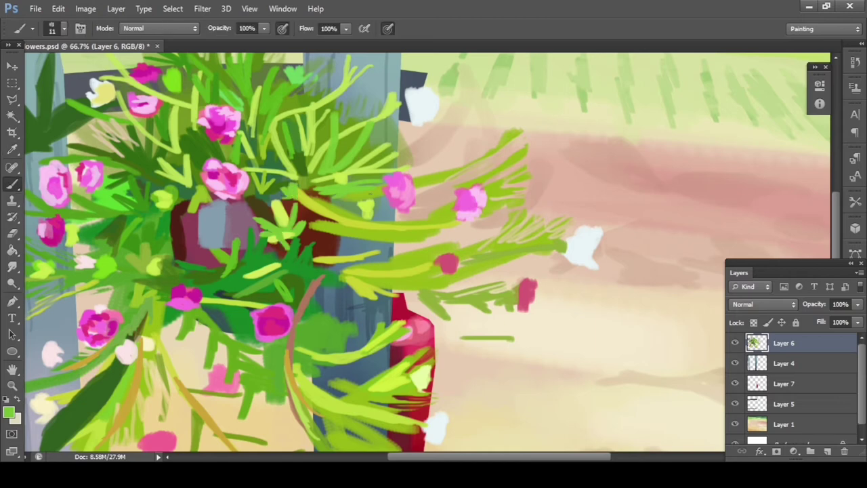
key(ctrl+minus)
key(alt+bracketleft)
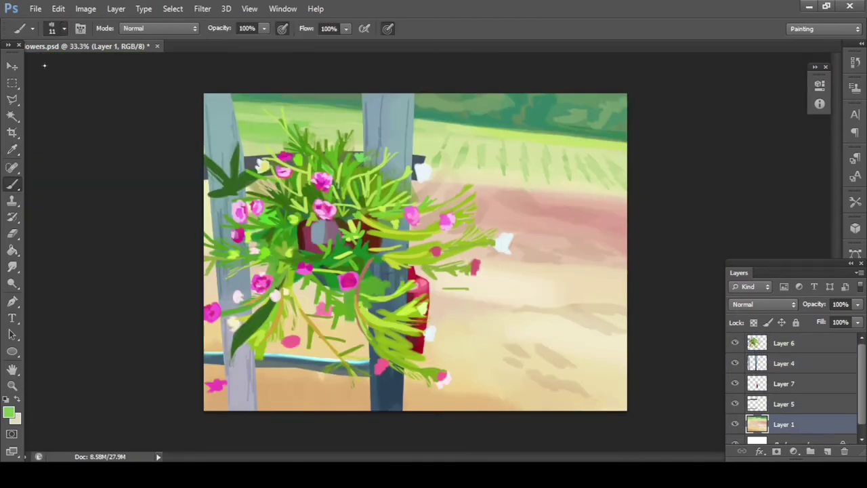
Step: Paint soft salmon-pink and peach strokes on the lower-right ground on a new layer and merge it down
alt+click(521, 189)
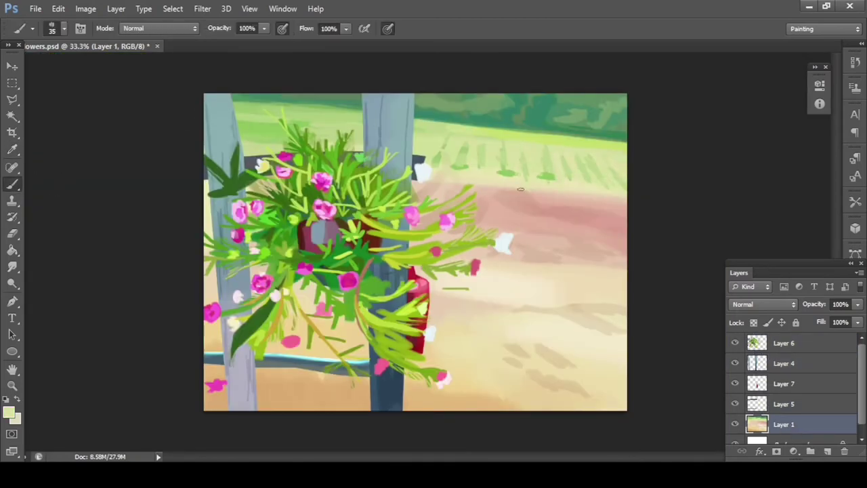
key(ctrl+shift+alt+n)
alt+click(535, 217)
drag(494, 342, 525, 372)
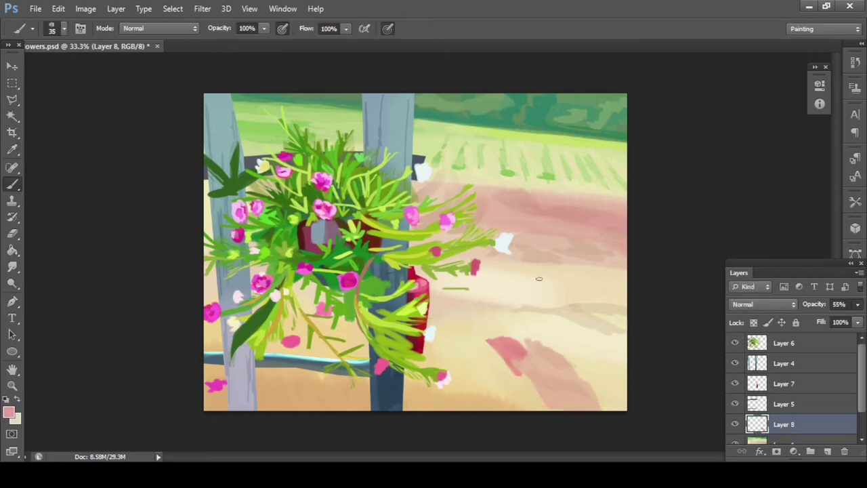
drag(518, 342, 596, 406)
alt+click(628, 388)
drag(494, 352, 596, 399)
key(e)
drag(491, 349, 610, 373)
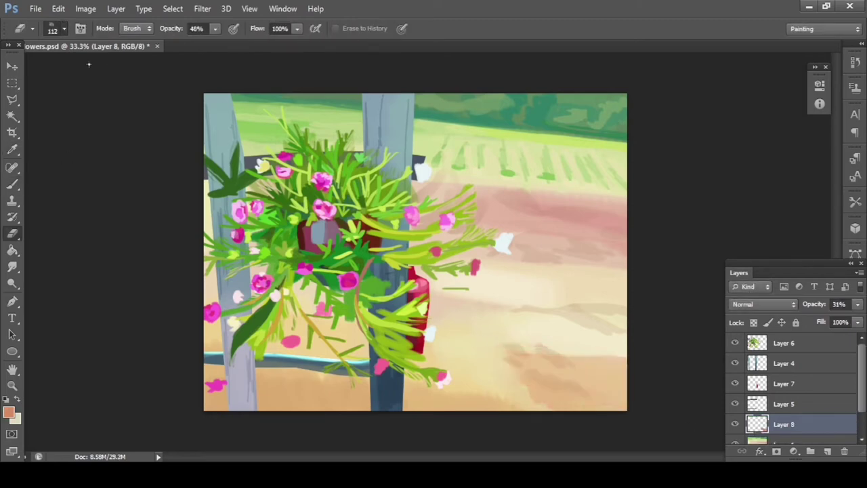
key(ctrl+e)
Step: On the plant's Layer 6, paint tan trailing stems and erase parts of the leaves
click(783, 343)
key(b)
key(ctrl+plus)
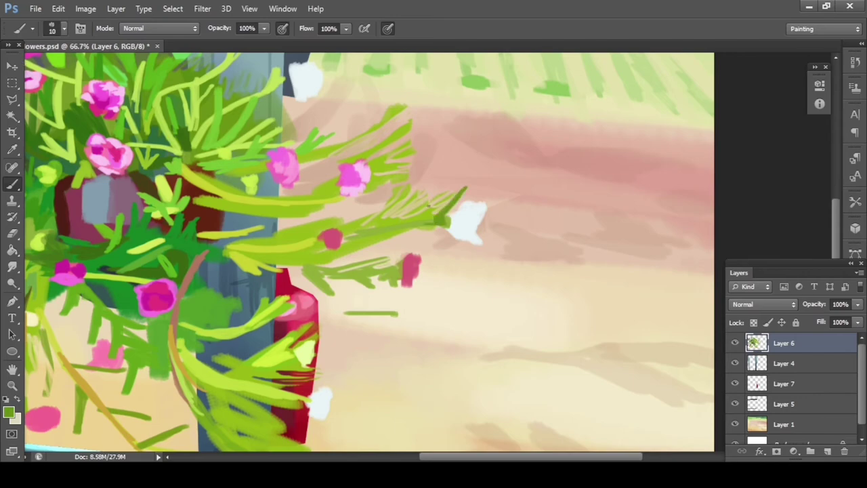
key(ctrl+minus)
key(ctrl+plus)
key(e)
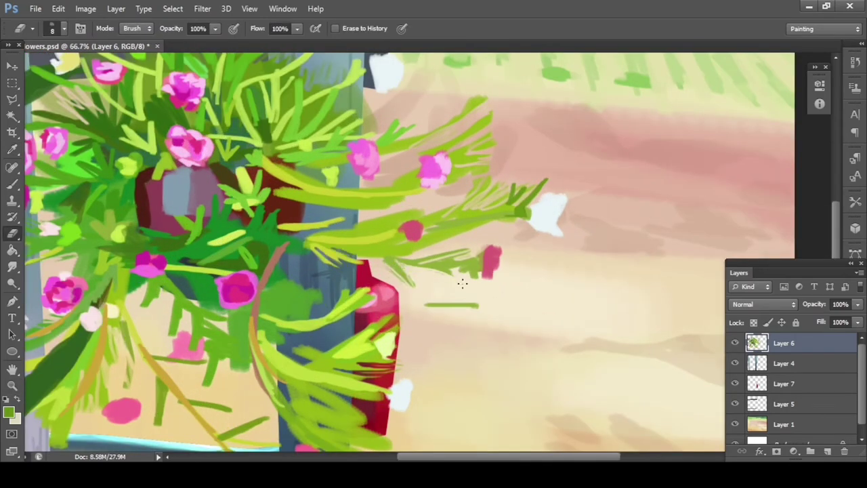
key(ctrl+minus)
key(ctrl+minus)
key(ctrl+minus)
key(ctrl+plus)
key(ctrl+plus)
key(ctrl+plus)
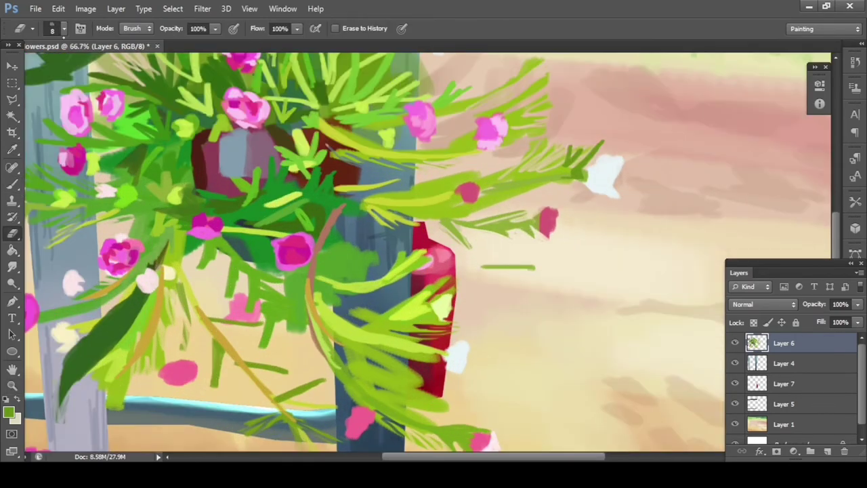
key(z)
key(ctrl+minus)
key(ctrl+minus)
click(258, 171)
key(e)
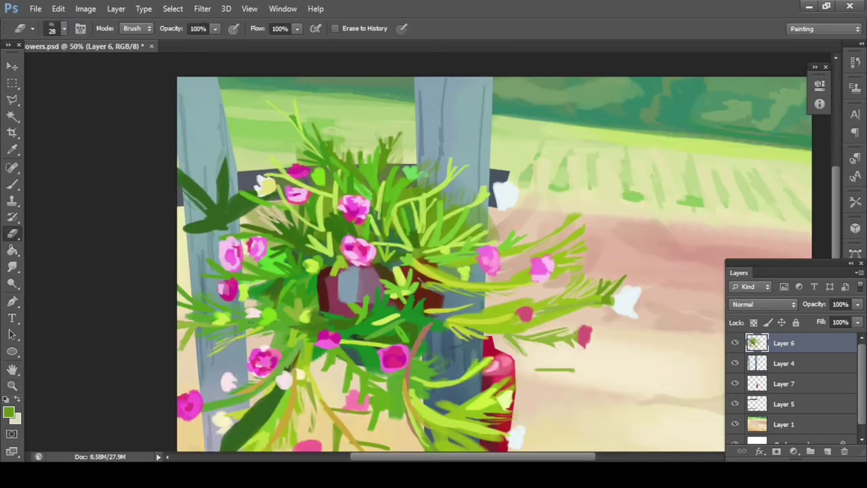
key(ctrl+minus)
key(z)
key(ctrl+plus)
key(ctrl+plus)
key(b)
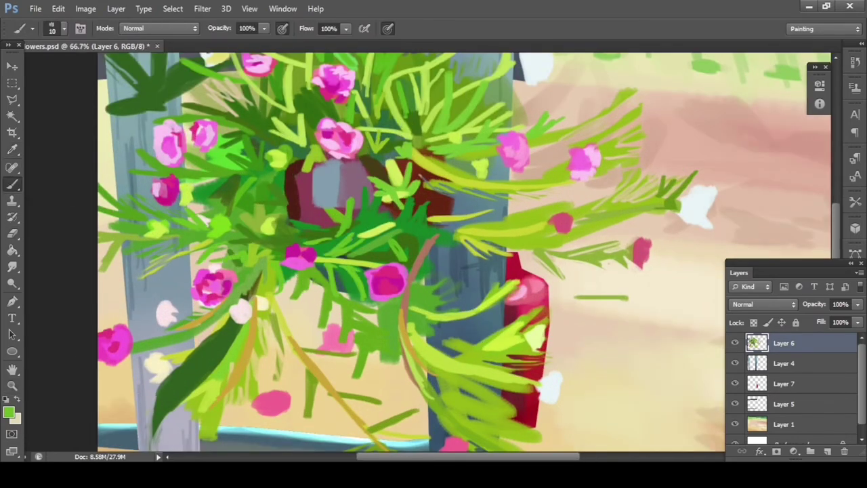
key(z)
key(ctrl+minus)
key(ctrl+plus)
key(b)
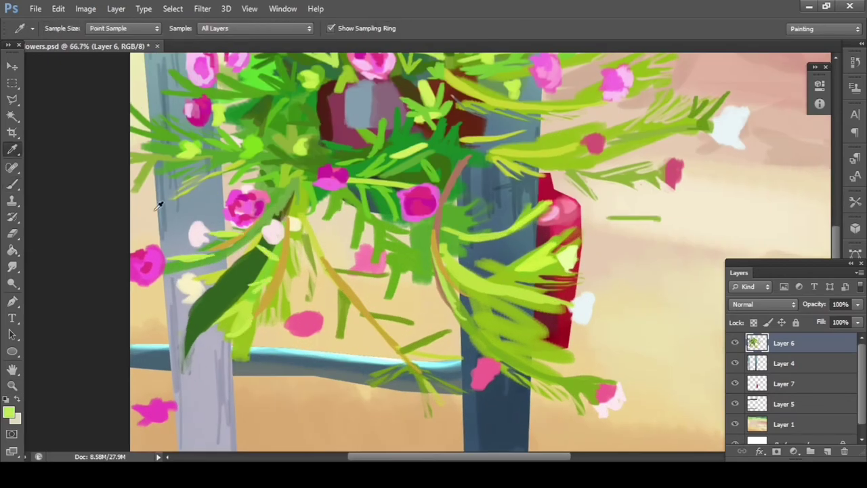
Step: Add sampled green leaf strokes to the lower stems, then create empty Layer 8 above the plant
alt+click(160, 199)
key(z)
key(ctrl+minus)
key(ctrl+plus)
key(ctrl+plus)
key(ctrl+plus)
key(b)
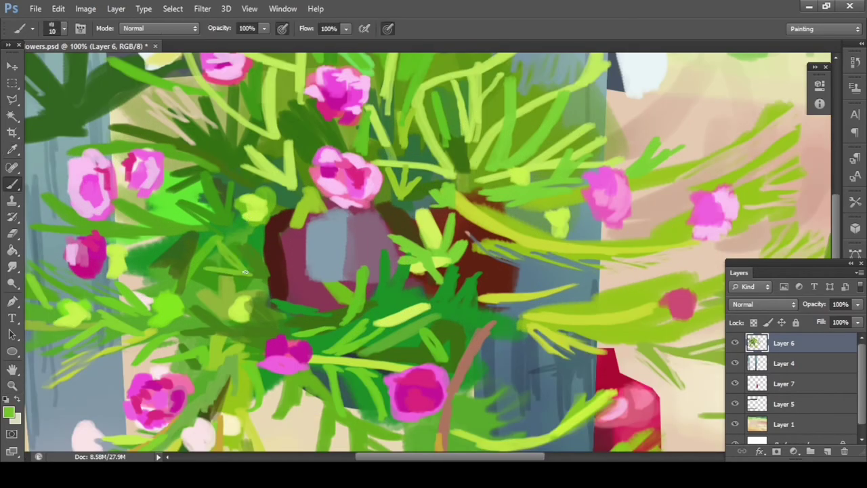
key(z)
key(ctrl+minus)
key(ctrl+plus)
key(b)
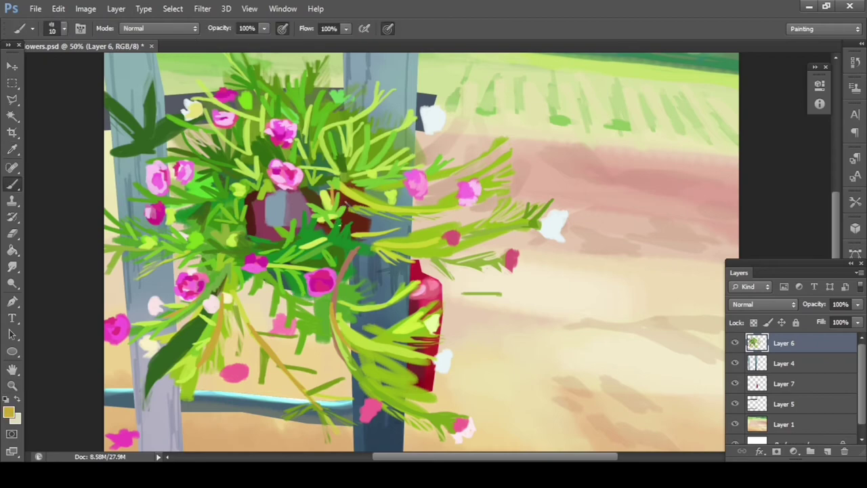
key(ctrl+minus)
key(ctrl+plus)
key(ctrl+plus)
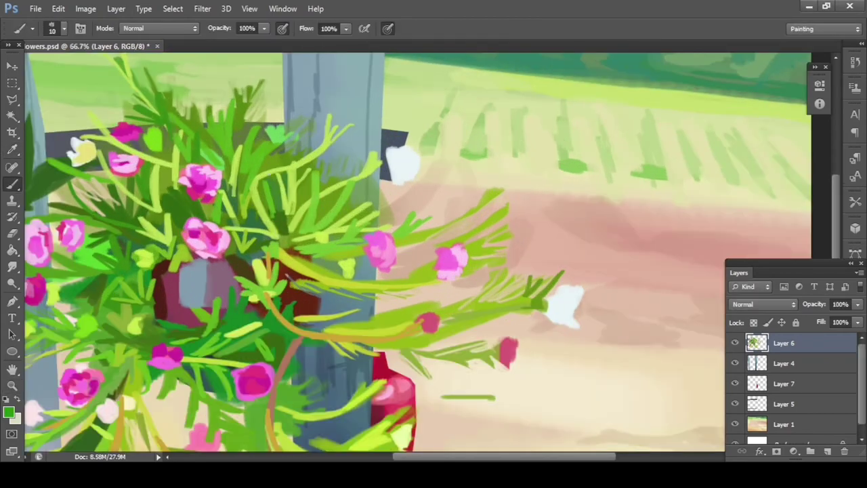
key(ctrl+minus)
key(ctrl+plus)
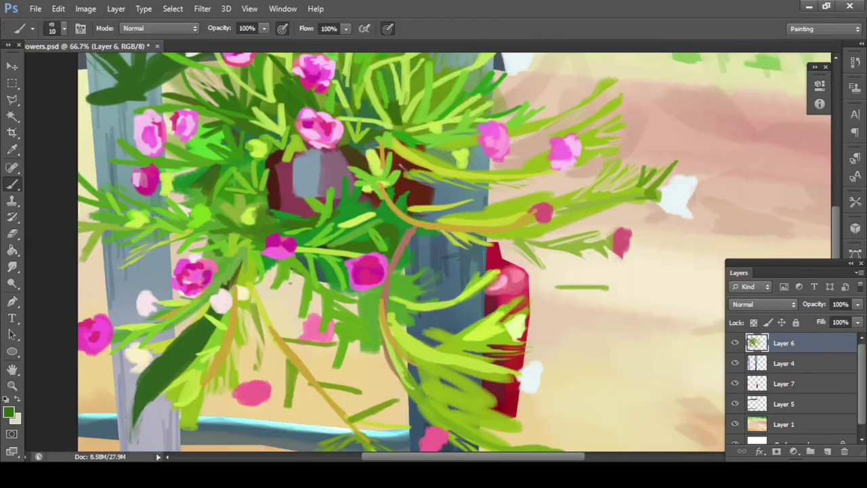
key(ctrl+minus)
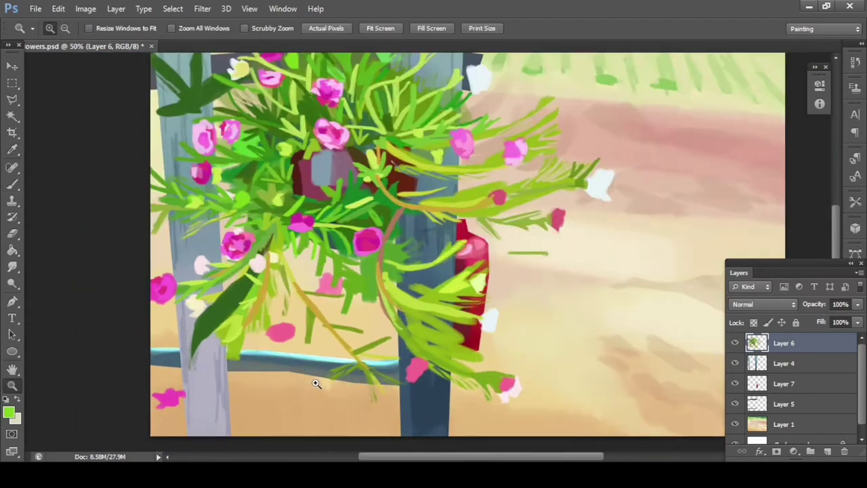
key(ctrl+plus)
key(z)
key(ctrl+minus)
key(ctrl+minus)
key(ctrl+minus)
key(ctrl+plus)
key(ctrl+plus)
key(ctrl+plus)
key(b)
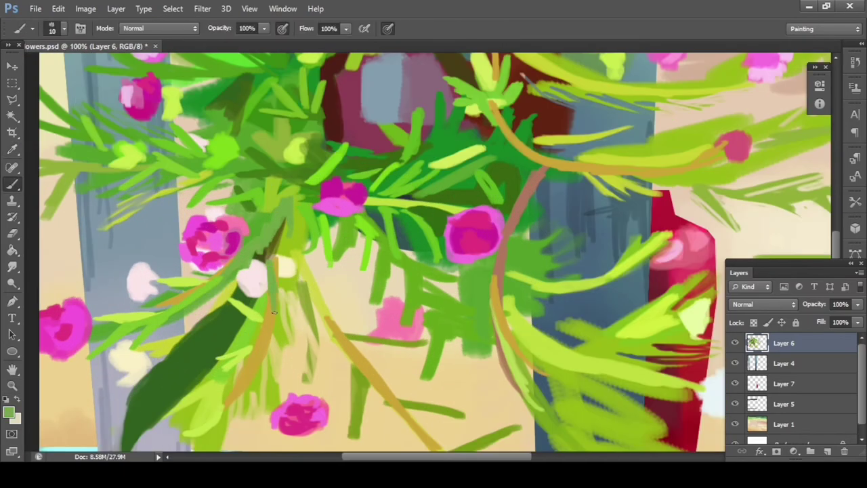
alt+click(257, 260)
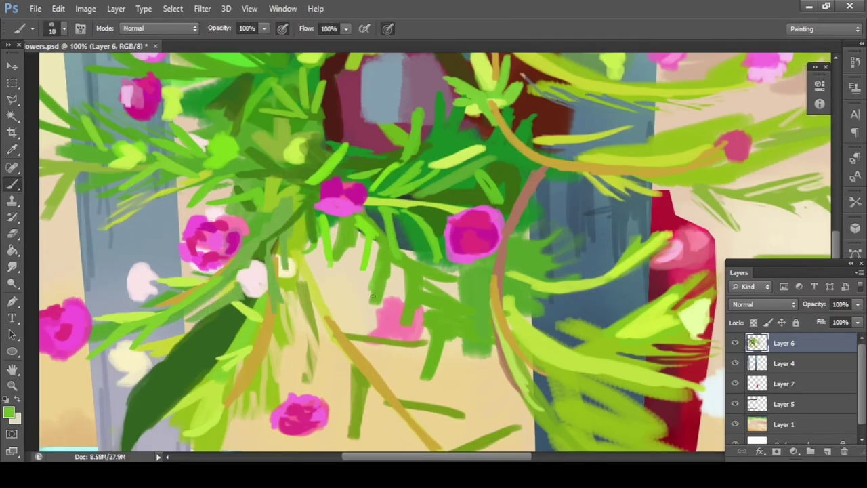
scroll(468, 320, down, 3)
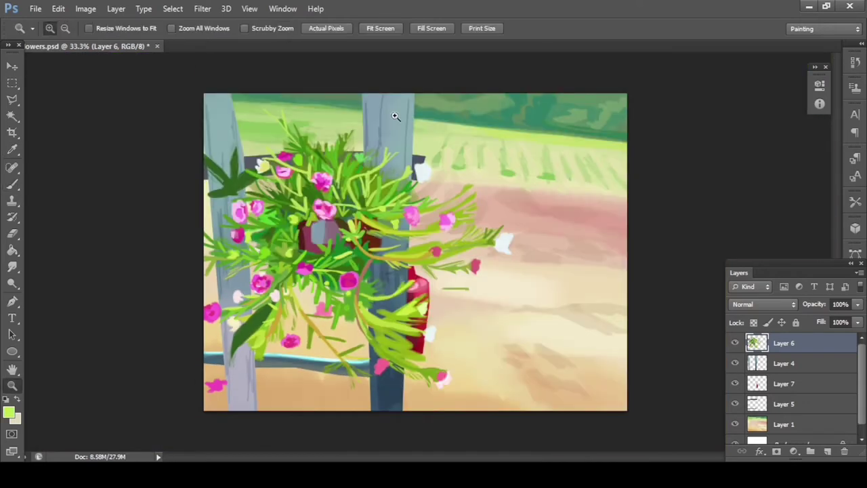
ctrl+click(396, 116)
key(ctrl+shift+alt+n)
scroll(434, 271, down, 3)
Step: Paint pale cream blossoms beside the post and between the pink flowers, then merge into Layer 6
key(ctrl+1)
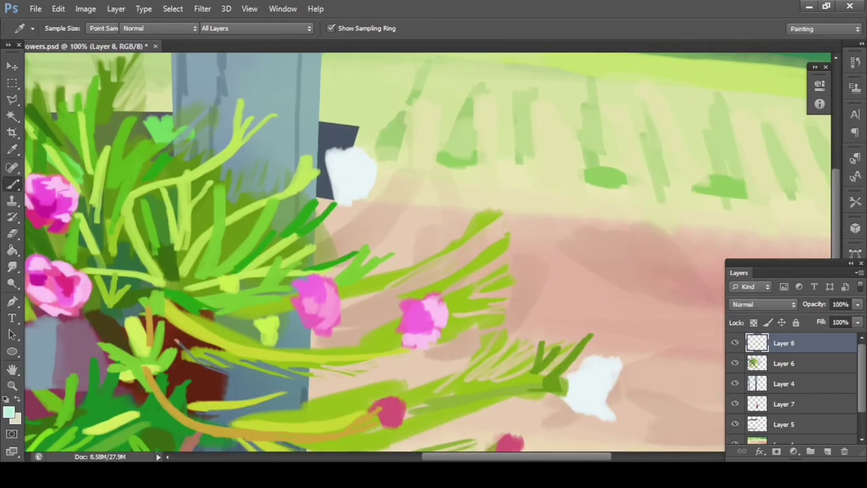
alt+click(631, 194)
drag(344, 175, 371, 177)
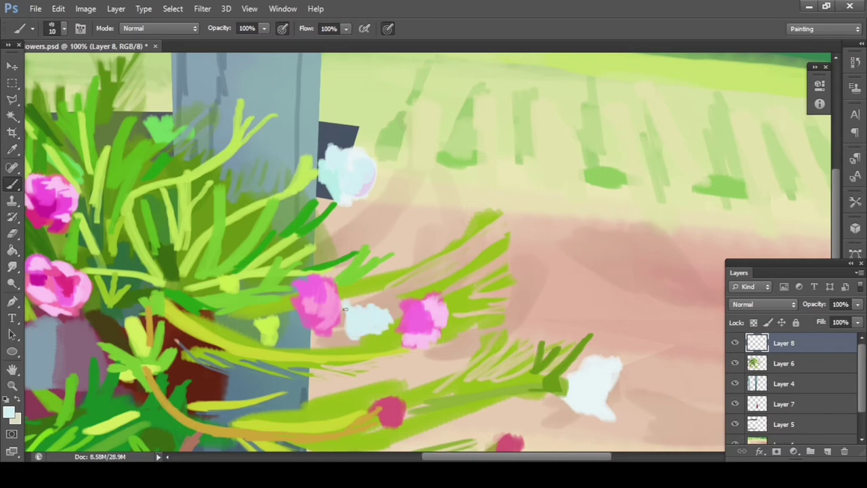
drag(344, 309, 369, 288)
alt+click(372, 284)
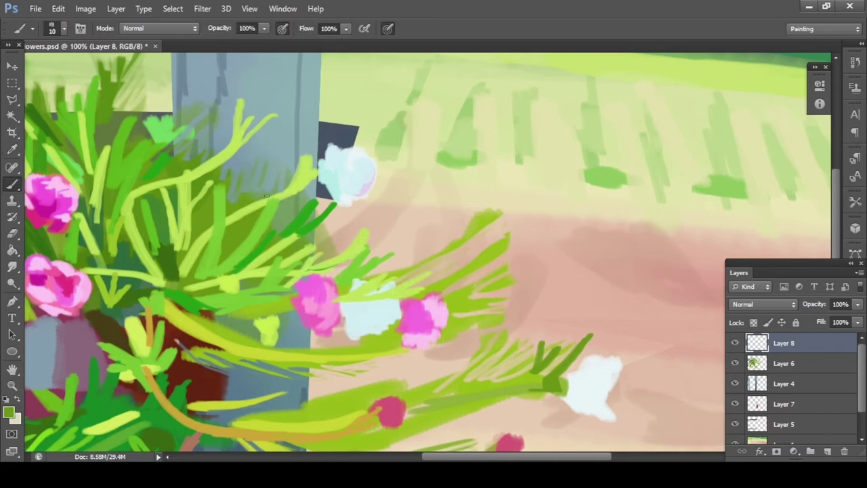
alt+click(157, 203)
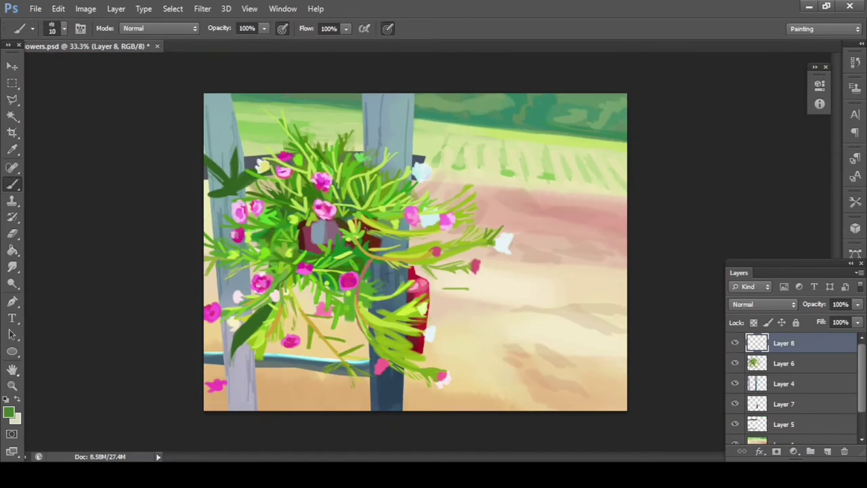
drag(447, 91, 465, 165)
key(ctrl+e)
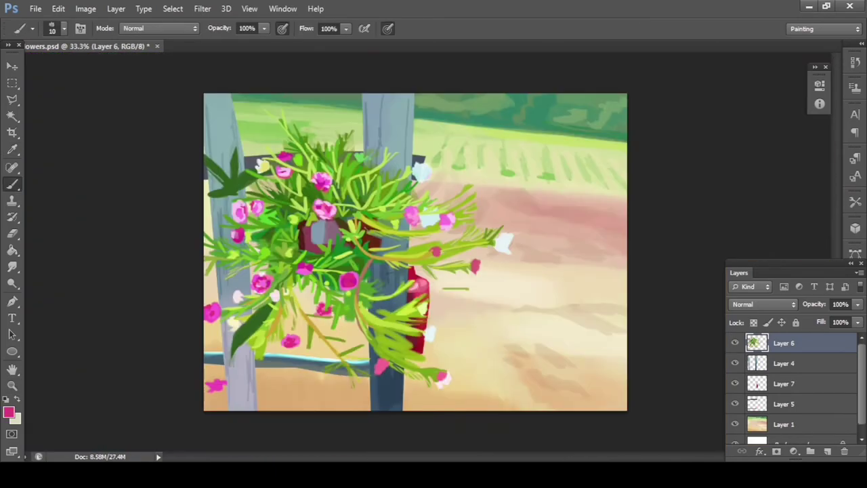
Step: Add a spare layer, sample the pink blossom colour, then delete the unused empty layer
mouse_move(370, 231)
mouse_down()
mouse_move(397, 260)
mouse_move(600, 328)
mouse_up()
key(z)
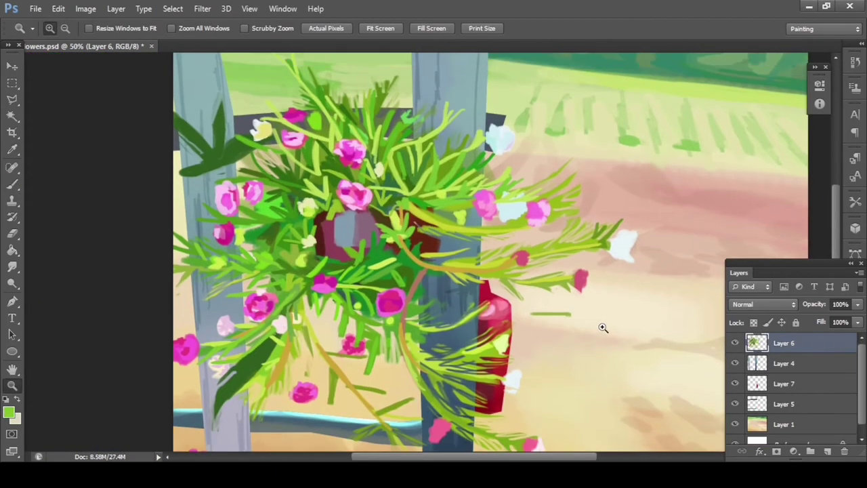
key(ctrl+shift+alt+n)
key(i)
click(439, 428)
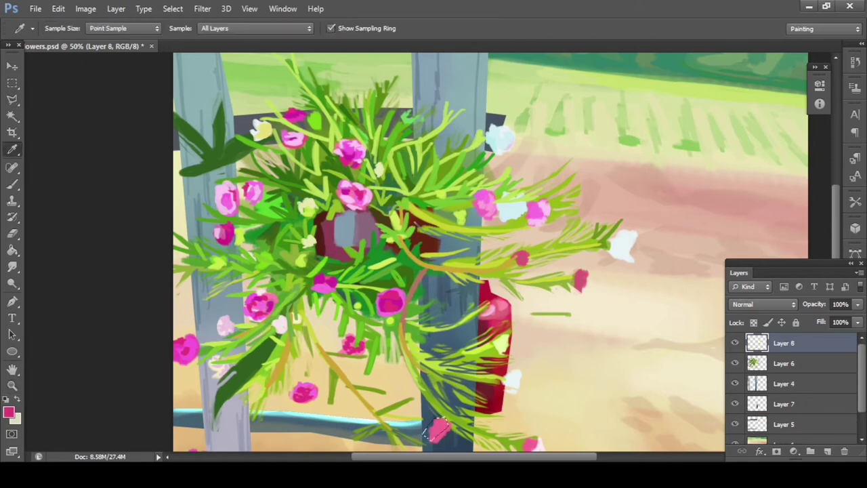
key(b)
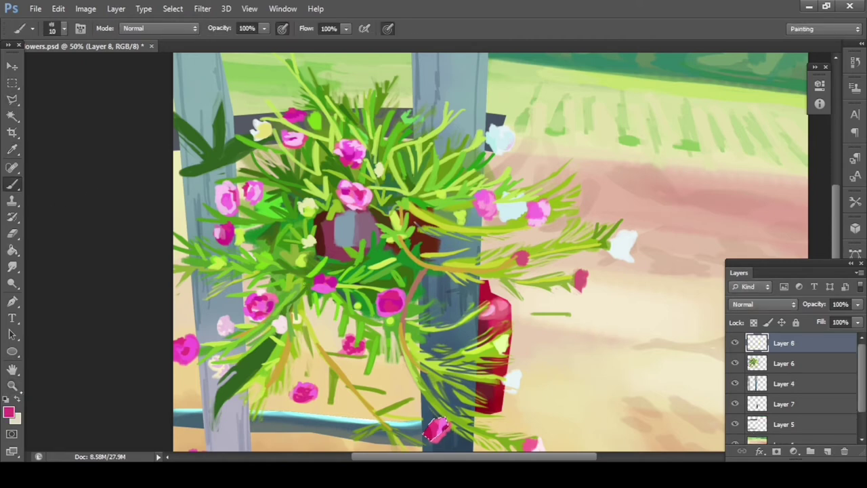
key(i)
key(u)
click(735, 343)
key(Delete)
Step: Darken the long lower-left leaf with a sampled dark tone, then lasso the red shape on Layer 7
key(l)
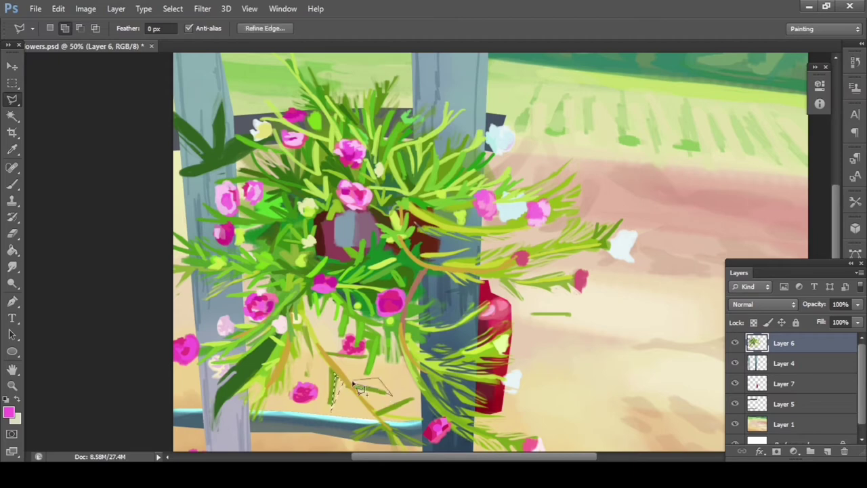
key(ctrl+d)
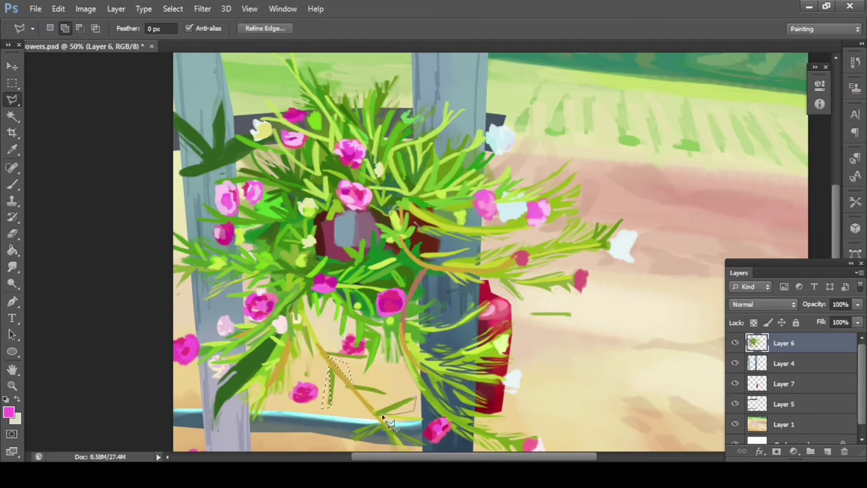
key(i)
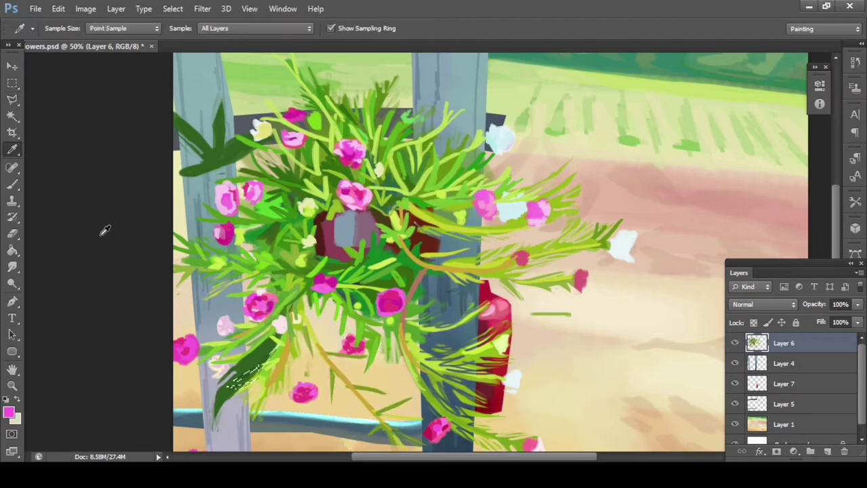
click(231, 337)
key(u)
key(l)
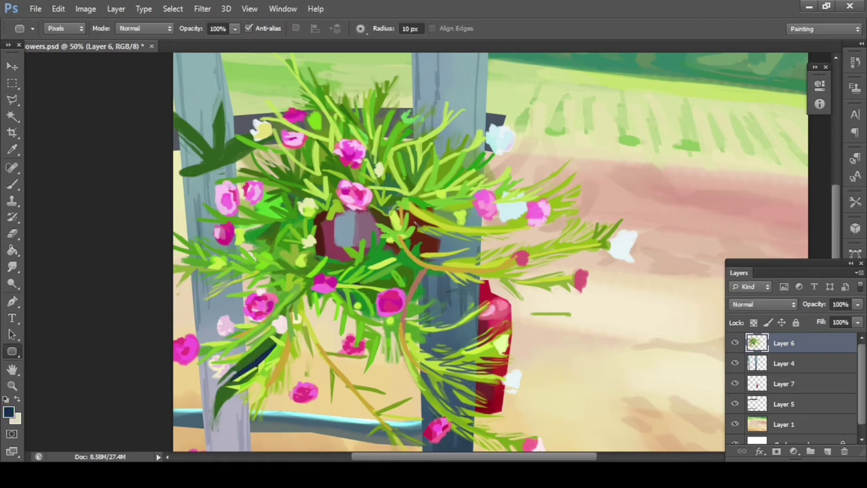
key(ctrl+minus)
click(778, 383)
drag(437, 310, 426, 288)
Step: On the ground layer, lasso a triangular patch and shadow strips across the peach ground
key(u)
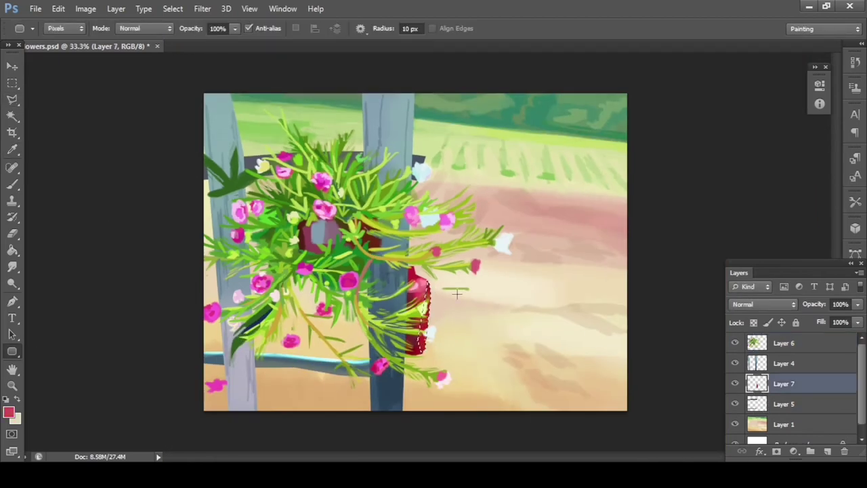
key(l)
click(779, 424)
drag(455, 366, 482, 399)
key(i)
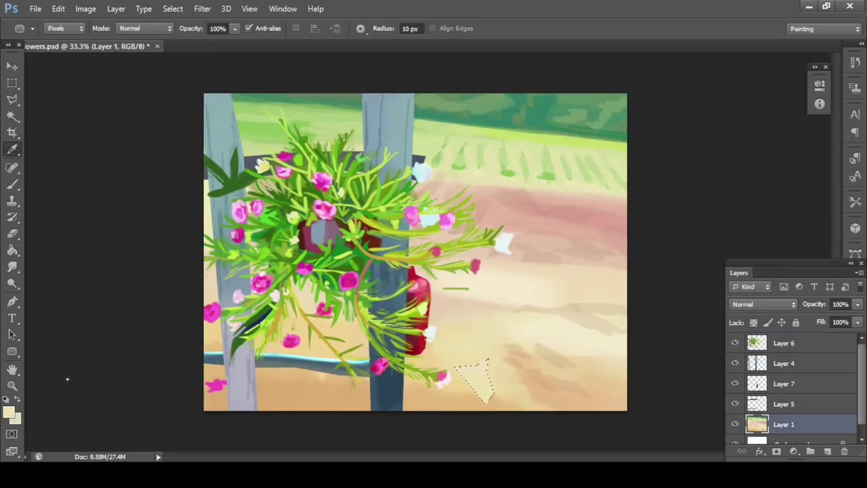
key(l)
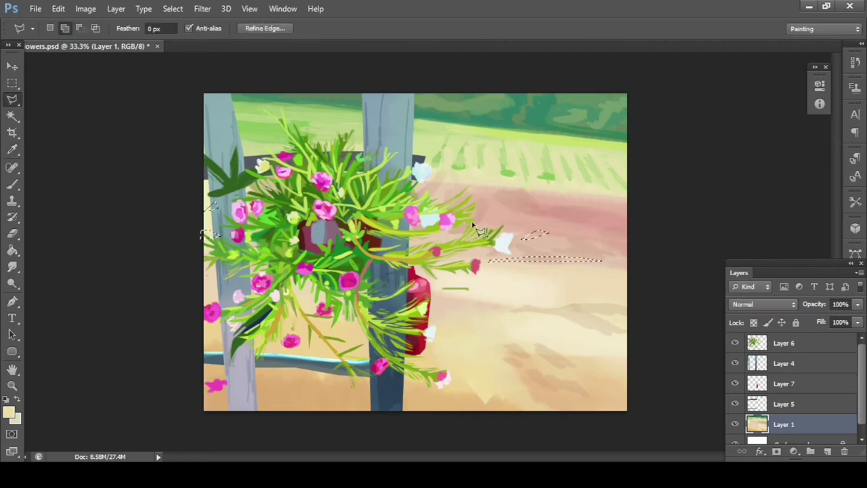
drag(516, 315, 630, 379)
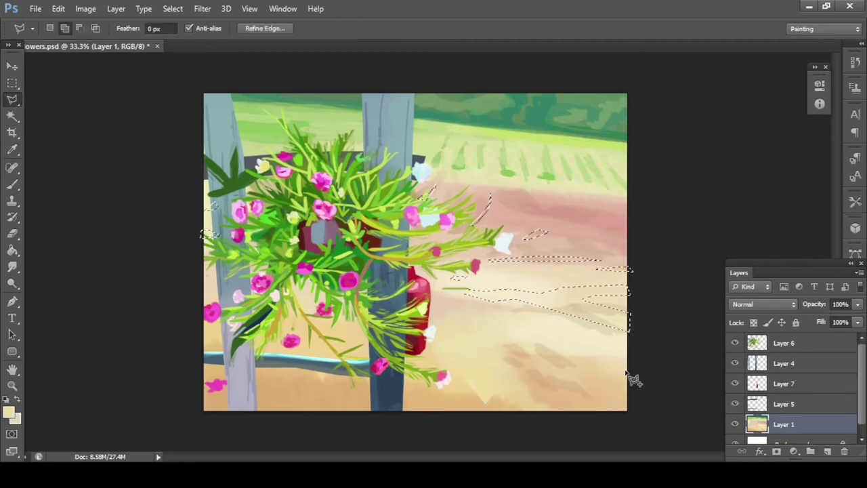
drag(528, 376, 588, 389)
Step: Fill the strips with orange on a new layer at about 76% opacity and merge it down
key(ctrl+shift+alt+n)
key(g)
key(alt+BackSpace)
key(u)
key(i)
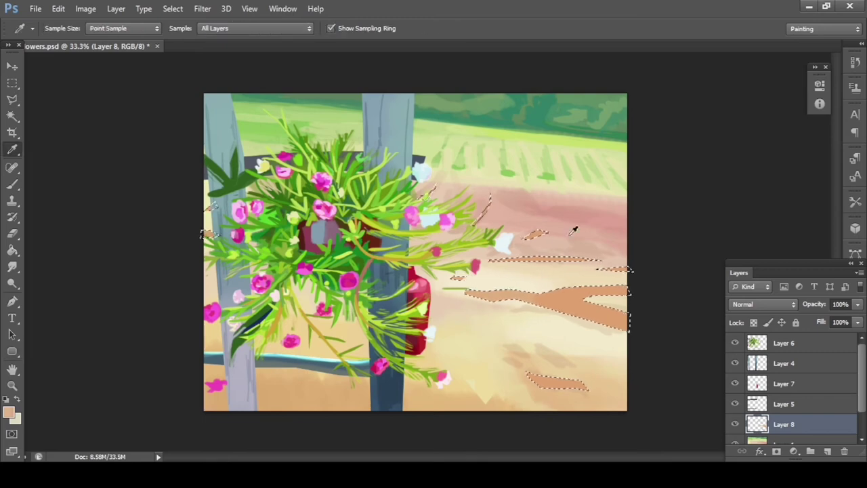
click(605, 302)
key(u)
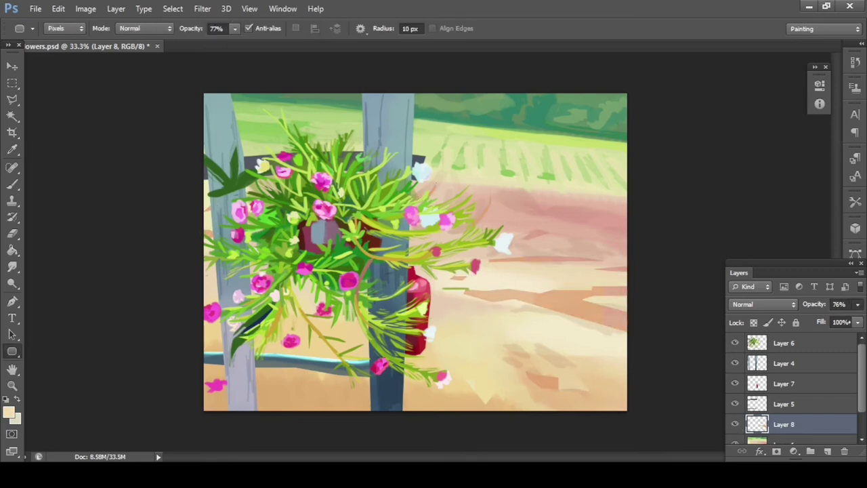
key(ctrl+d)
key(ctrl+e)
key(l)
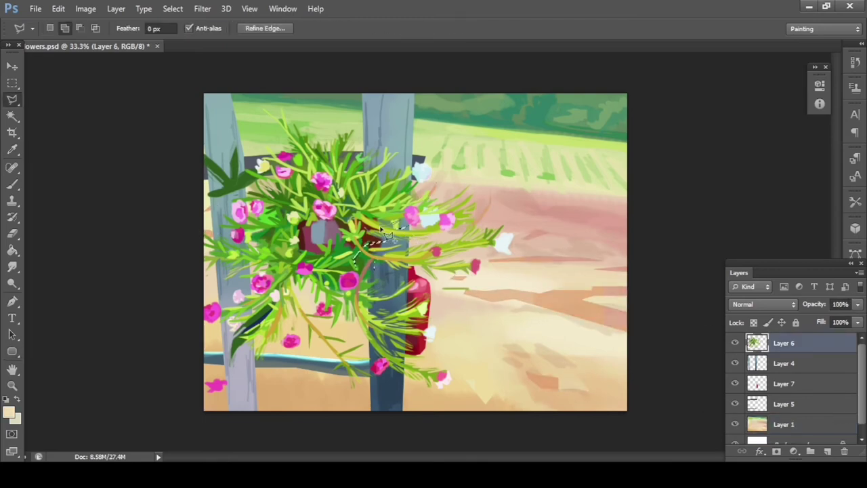
Step: On a new layer, fill a green leaf and a yellow-green stem shape, then merge into the plant
key(ctrl+shift+alt+n)
key(g)
alt+click(390, 217)
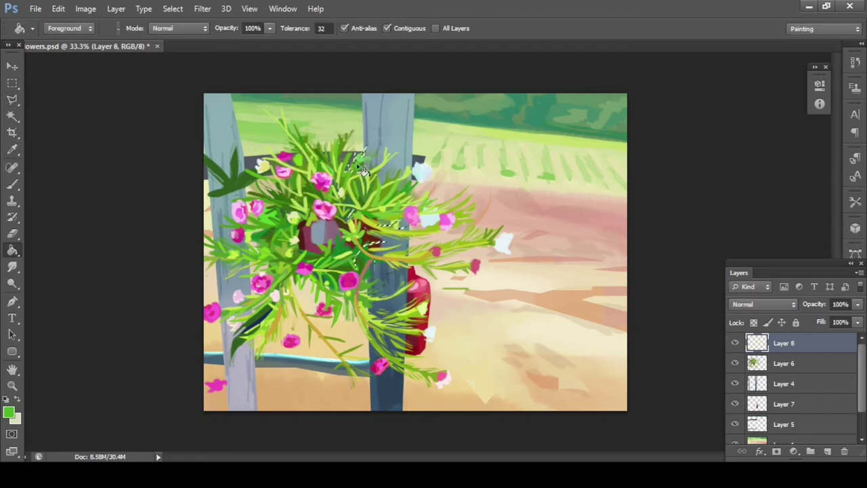
key(l)
key(ctrl+d)
key(i)
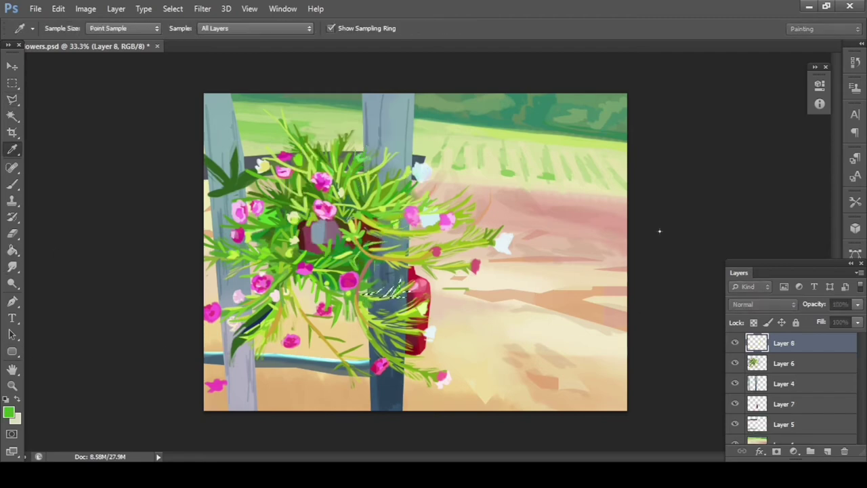
click(311, 291)
key(l)
key(i)
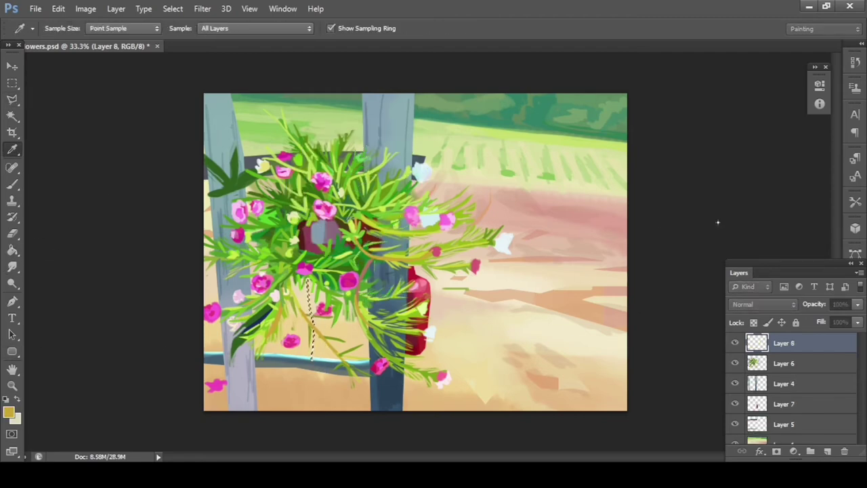
key(g)
key(ctrl+e)
Step: Fill two more polygonal leaf shapes with sampled teal and foliage greens
key(l)
key(i)
key(l)
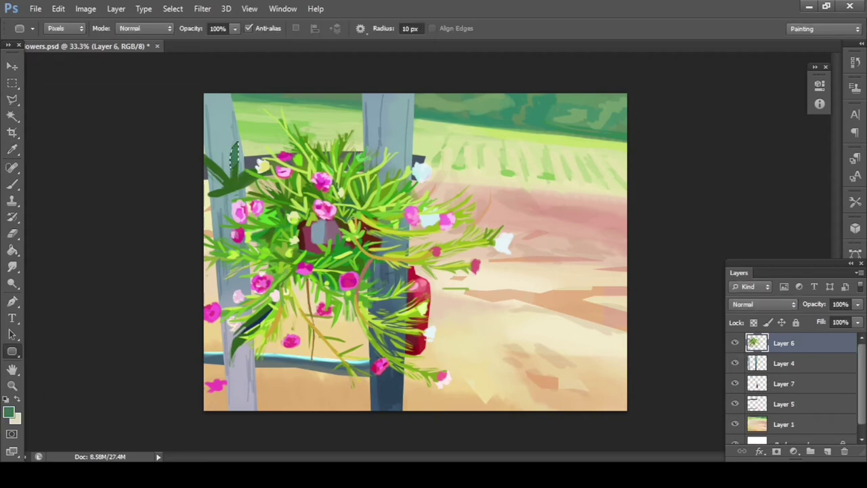
click(303, 134)
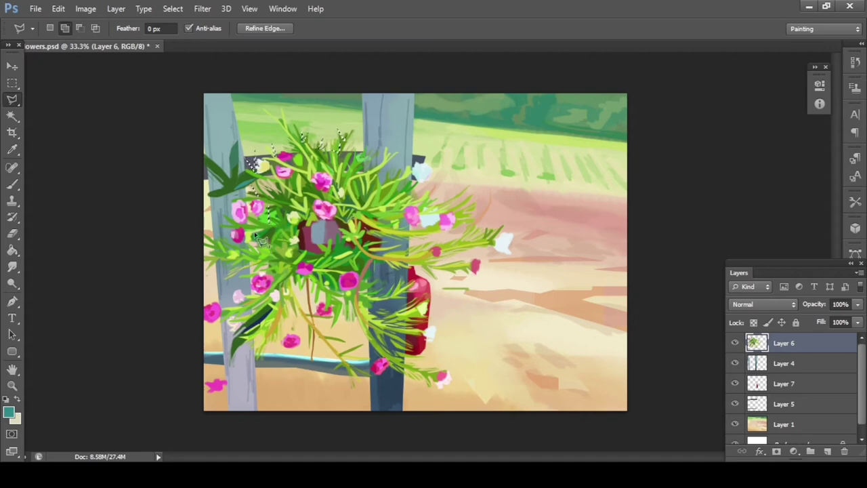
key(ctrl+d)
key(i)
click(359, 175)
key(l)
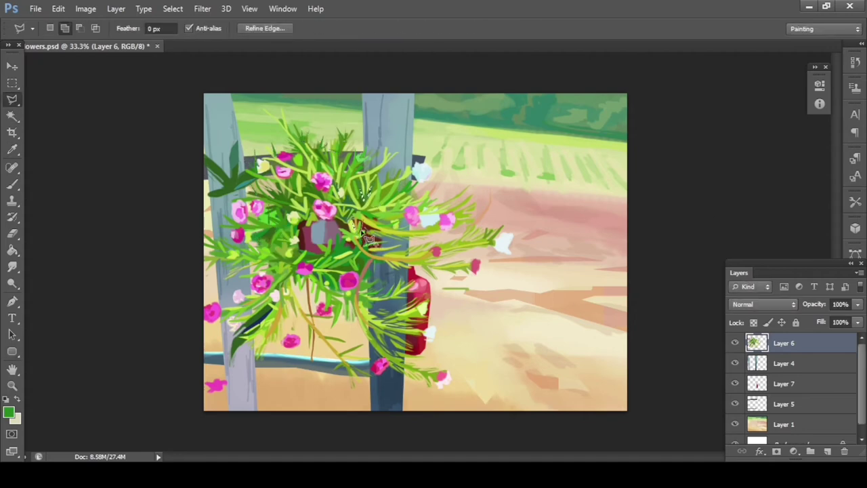
key(b)
key(ctrl+d)
Step: Fill a shape with light grey-blue sampled from the post, then sample another foliage green
key(l)
key(i)
click(313, 249)
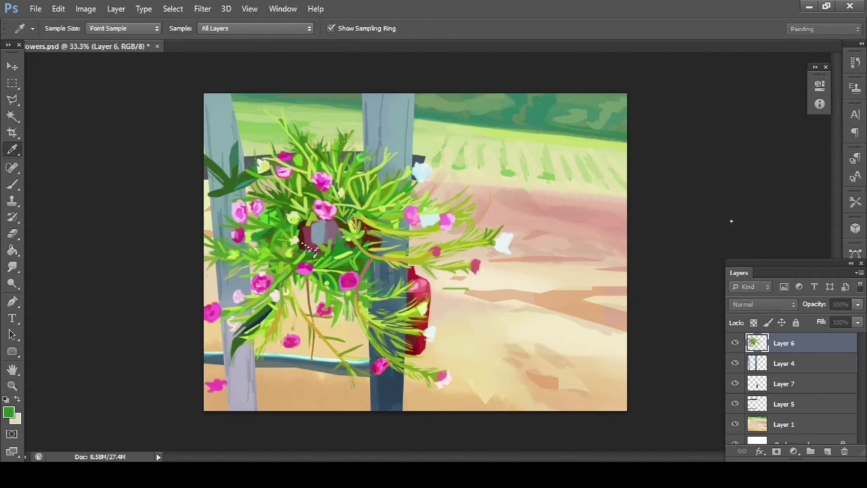
key(l)
key(b)
key(ctrl+d)
key(l)
key(i)
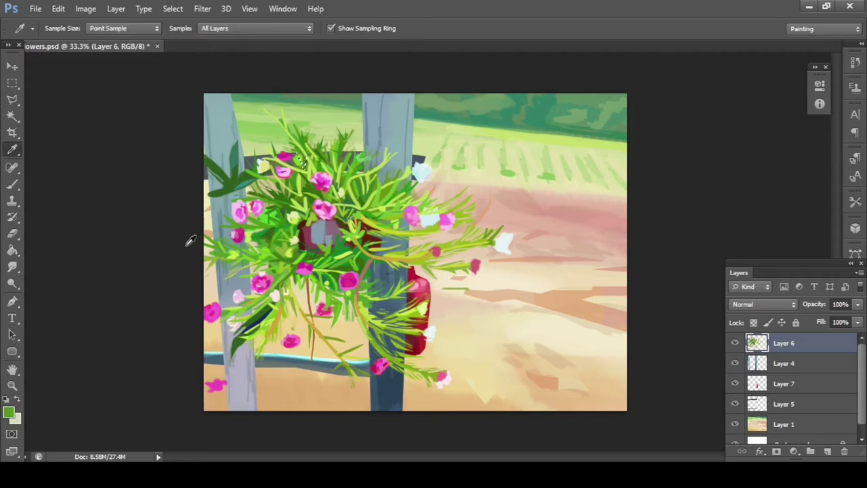
click(300, 196)
Step: Fill several more leaf shapes around the basket with green
key(l)
key(b)
key(l)
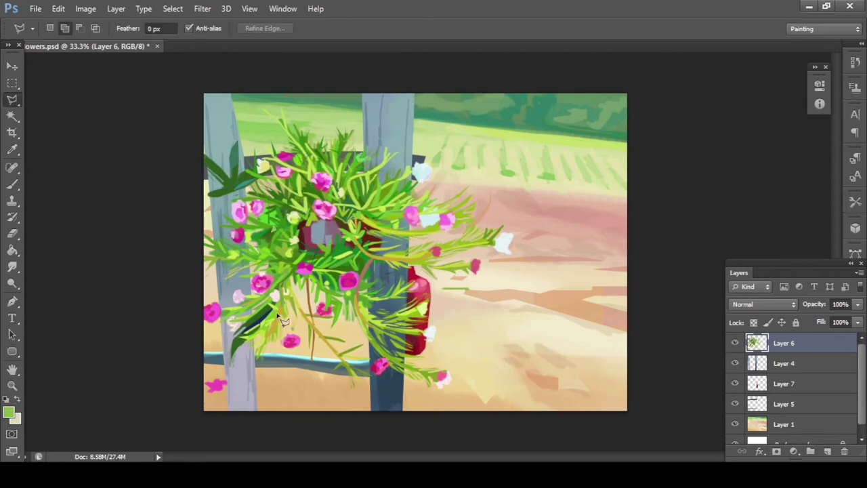
key(b)
key(ctrl+d)
key(l)
key(b)
key(l)
Step: Add a darker green leaf and a tan stem beside the post
key(i)
click(250, 269)
key(l)
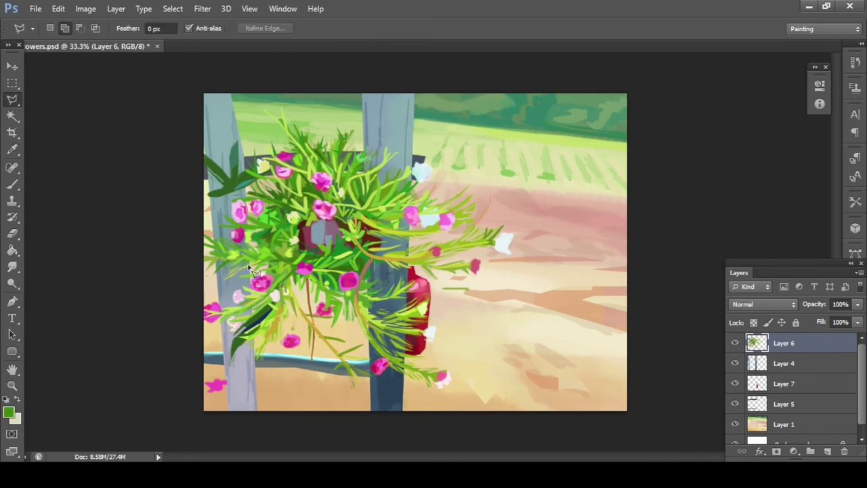
key(b)
key(l)
key(b)
alt+click(300, 262)
key(l)
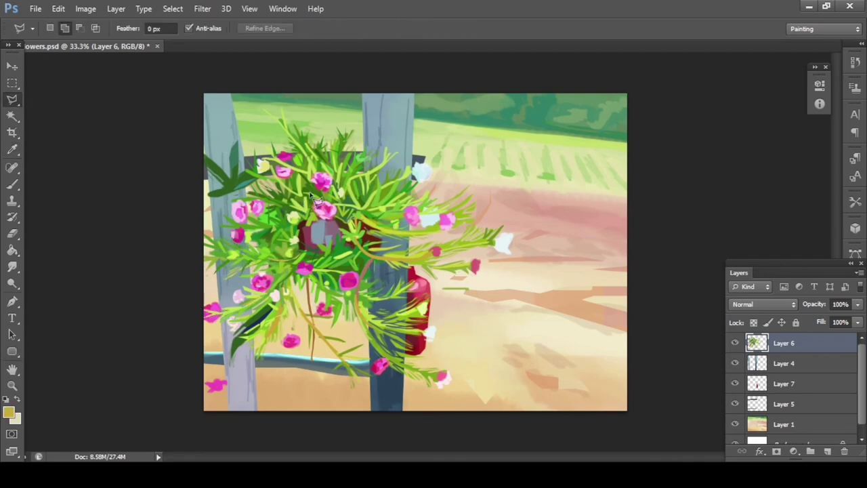
Step: Paint foliage-green leaves and a thin yellow-green stem across the post
key(i)
click(371, 177)
key(l)
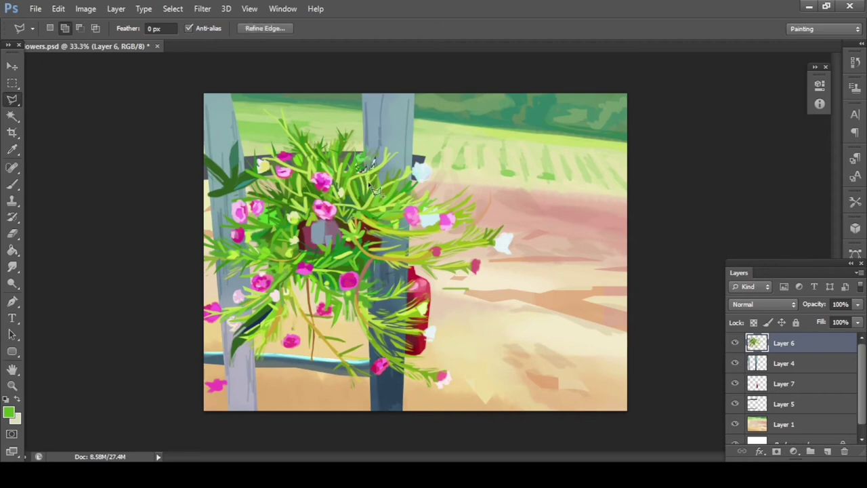
key(i)
click(366, 173)
key(l)
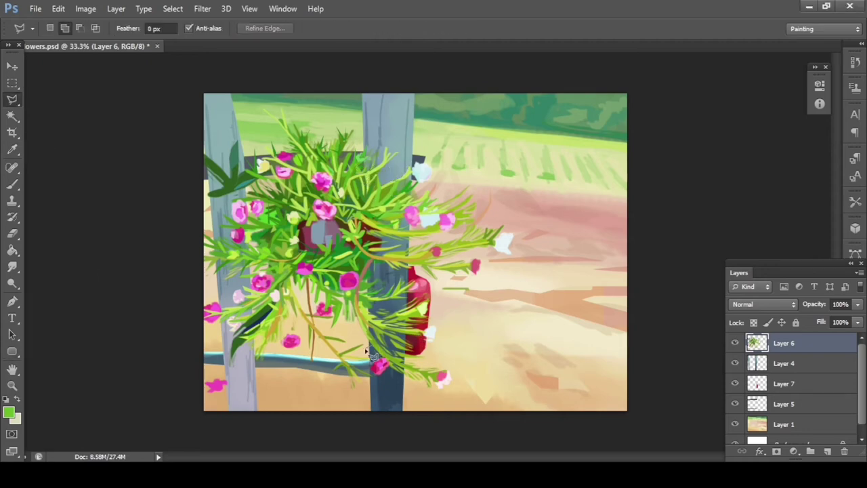
key(i)
click(371, 353)
key(l)
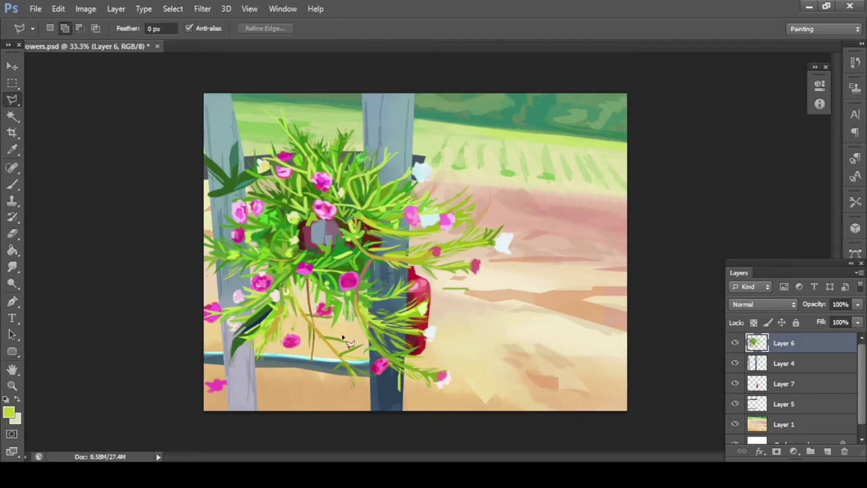
key(ctrl+d)
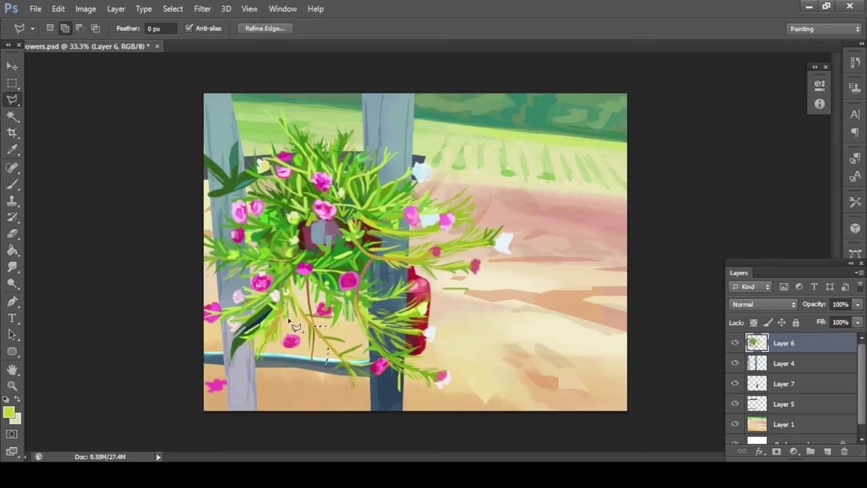
Step: Fill more shapes with dark green, basket dark red, and green near the left flowers
key(i)
click(281, 266)
key(l)
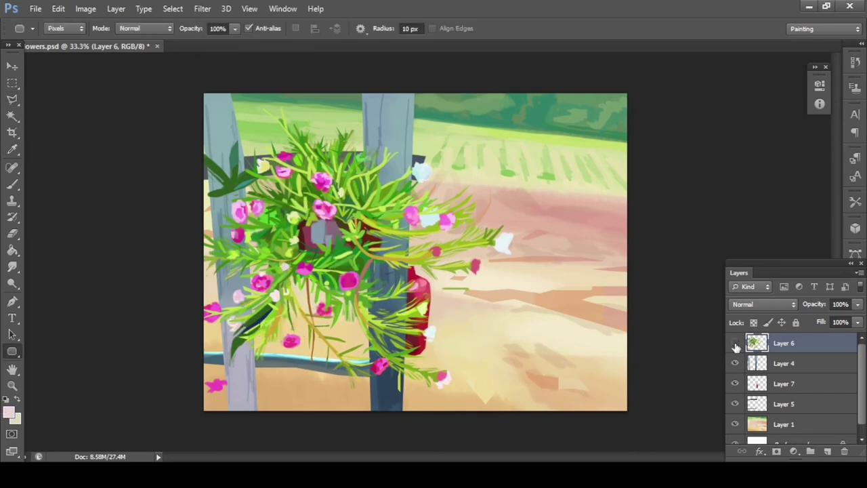
key(i)
click(498, 244)
key(l)
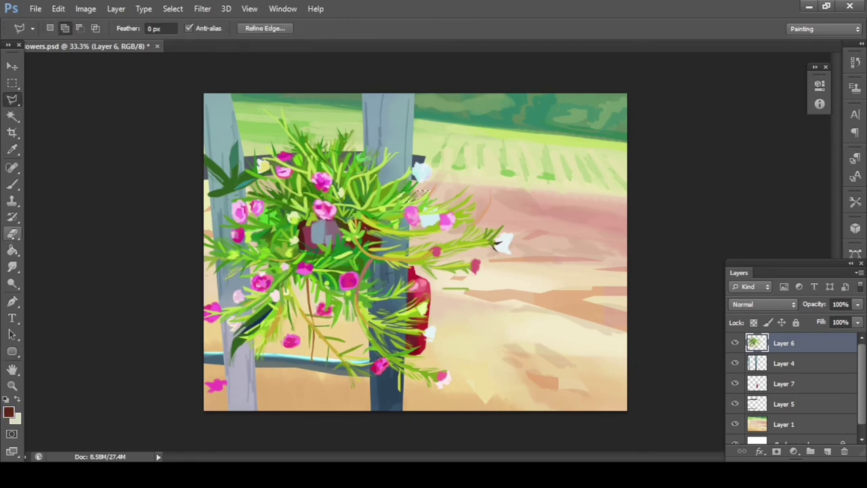
key(i)
click(263, 252)
key(l)
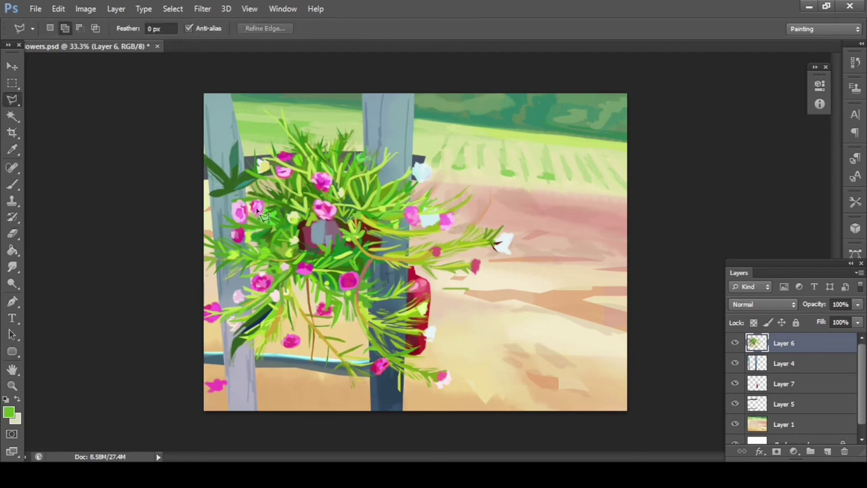
Step: Add a new foliage green and patch the left edge with ground peach
key(i)
click(257, 296)
key(l)
key(i)
click(216, 301)
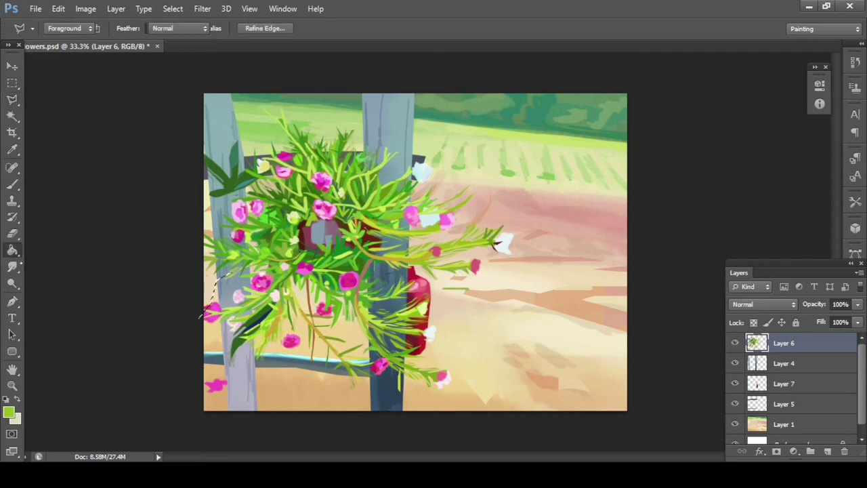
key(u)
key(l)
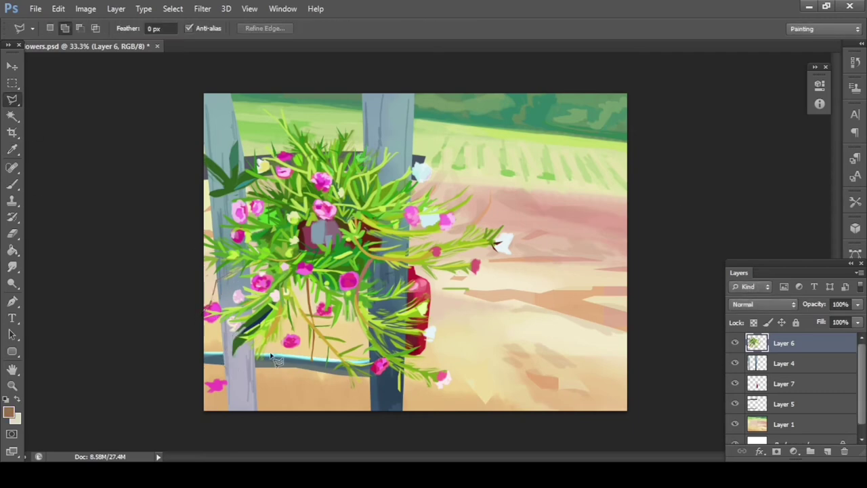
Step: Fill small shapes with blossom pink and a muted mauve
key(i)
key(l)
key(i)
click(261, 281)
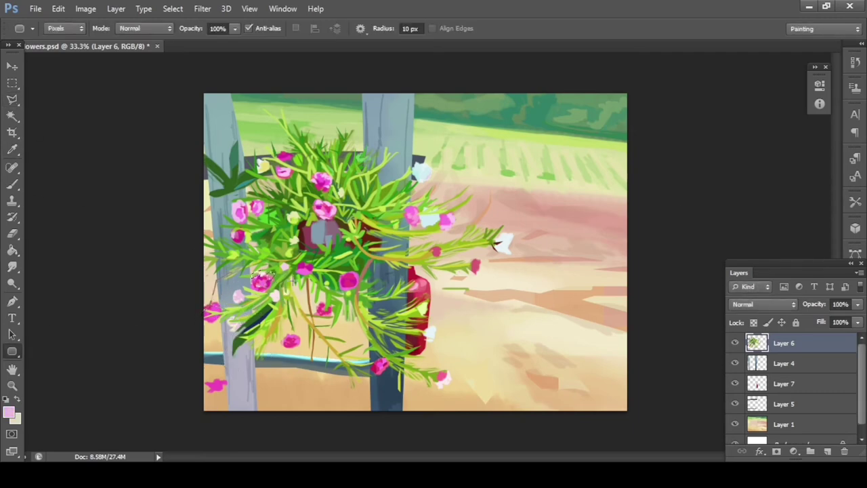
key(u)
key(l)
key(i)
click(433, 321)
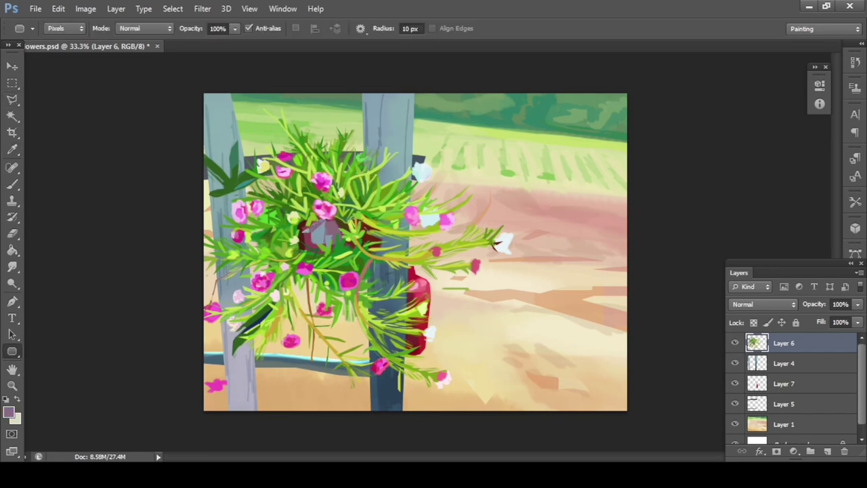
key(l)
Step: Zoom in on the lower basket and paint a light green leaf over the grey post
key(z)
click(373, 318)
key(l)
click(306, 276)
click(366, 283)
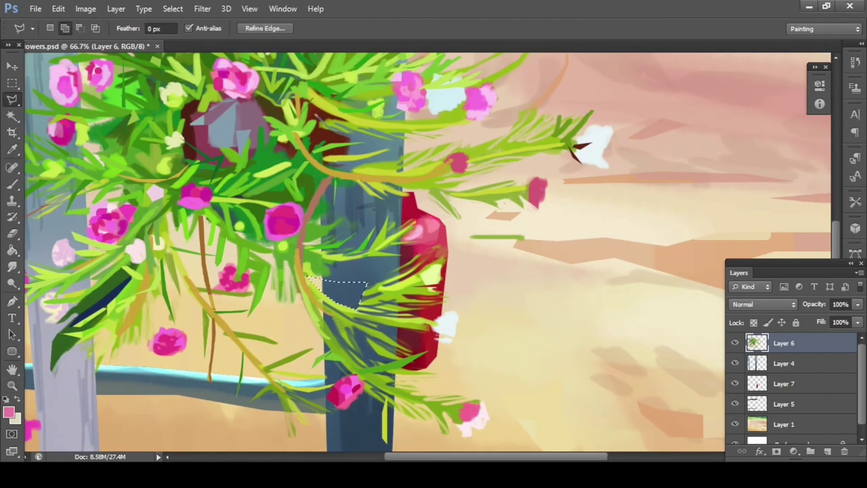
key(i)
click(335, 290)
key(l)
Step: Add a darker green leaf by the post at the bouquet's lower right
key(i)
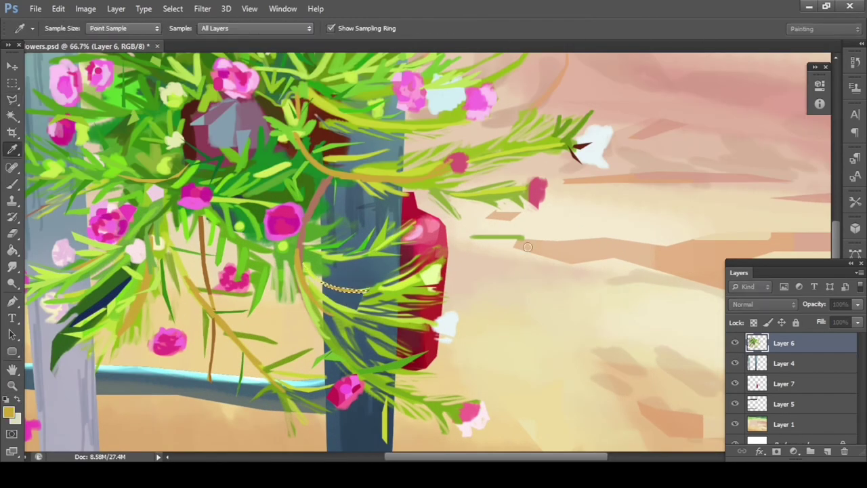
key(u)
key(ctrl+minus)
key(z)
click(460, 349)
key(l)
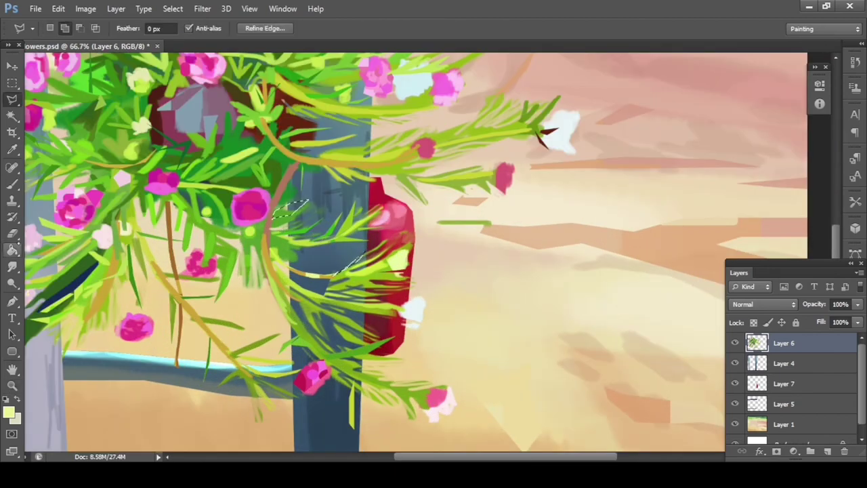
key(ctrl+d)
key(i)
click(320, 252)
key(l)
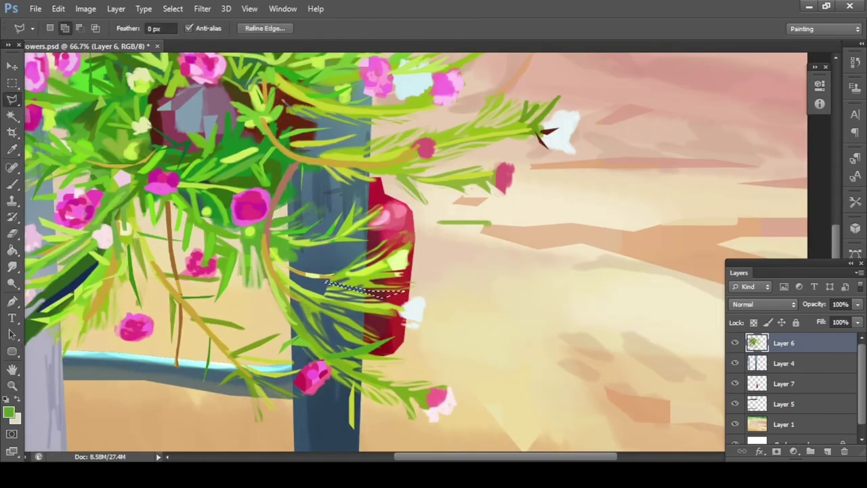
key(ctrl+minus)
Step: Create new Layer 8 and start outlining a pointed post in the green field
key(ctrl+shift+alt+n)
key(z)
click(359, 183)
key(l)
click(353, 188)
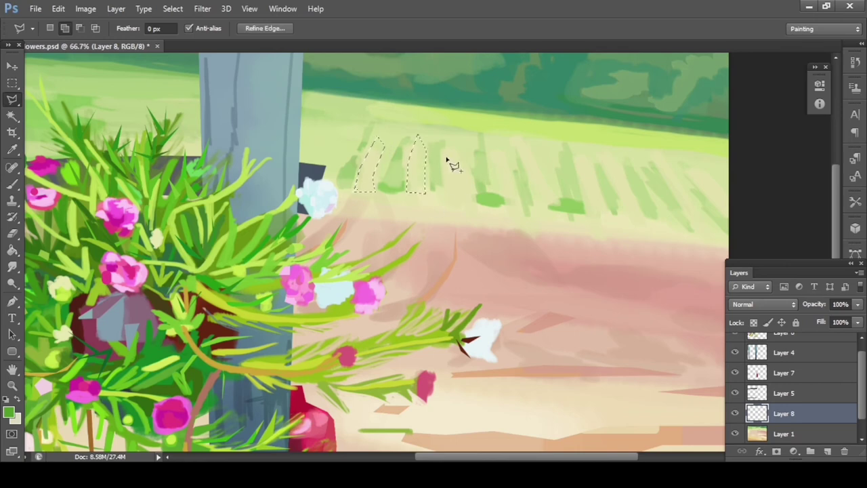
Step: Zoom out to the whole painting and clear the current selection
key(ctrl+minus)
key(b)
key(e)
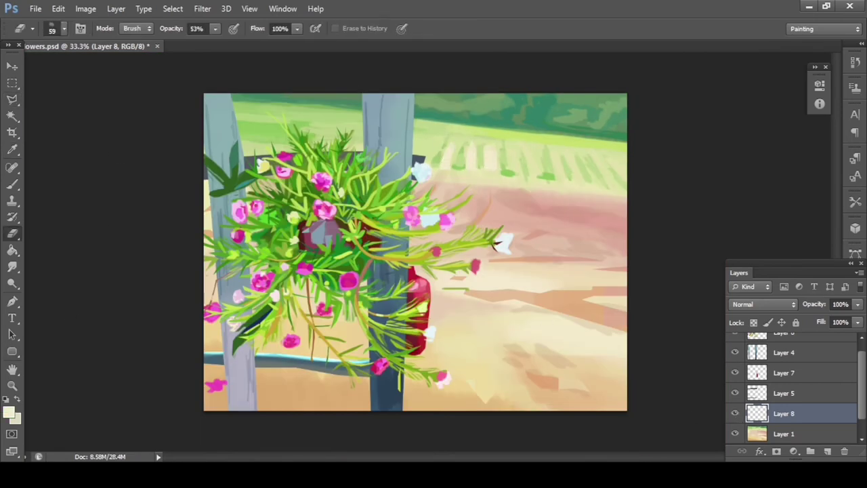
key(l)
key(b)
key(ctrl+d)
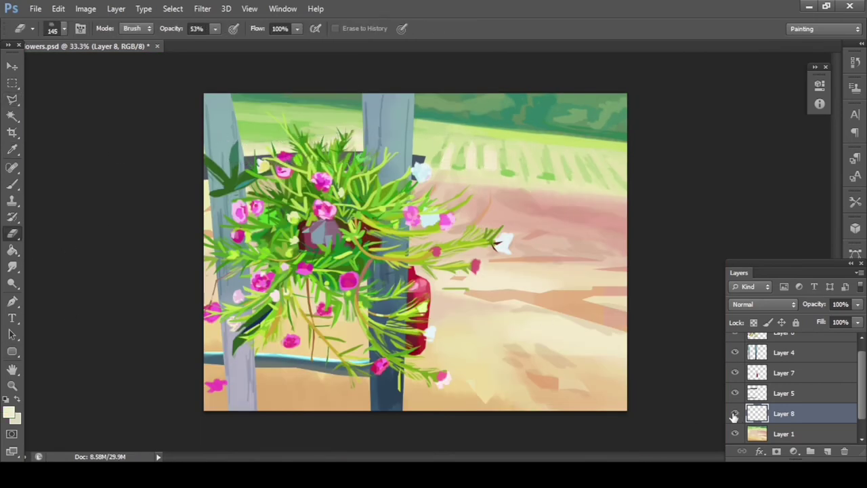
key(l)
key(b)
key(e)
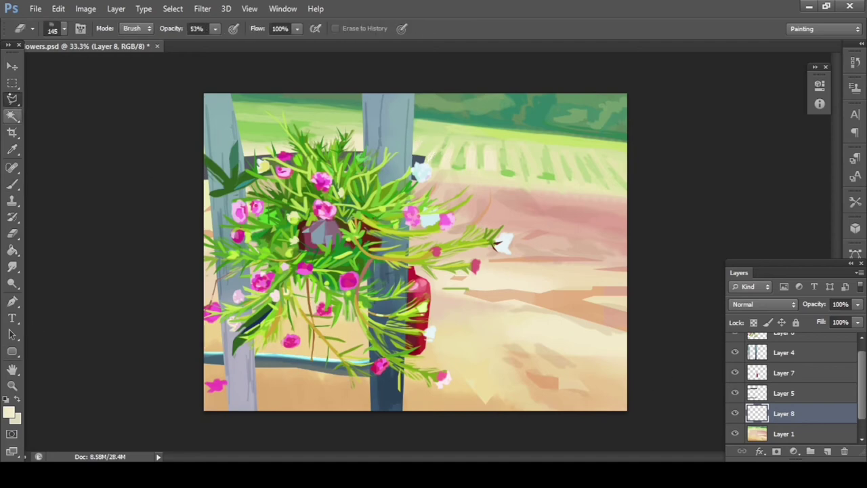
key(l)
Step: Repaint two lower-right ground patches near the post in pink and pale yellow
drag(444, 371, 501, 405)
key(i)
key(b)
alt+click(313, 338)
drag(481, 352, 508, 358)
key(e)
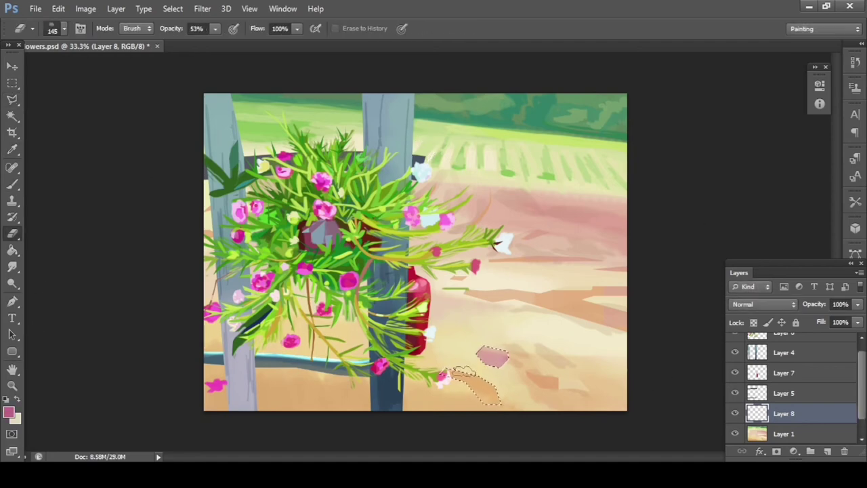
alt+click(506, 290)
key(i)
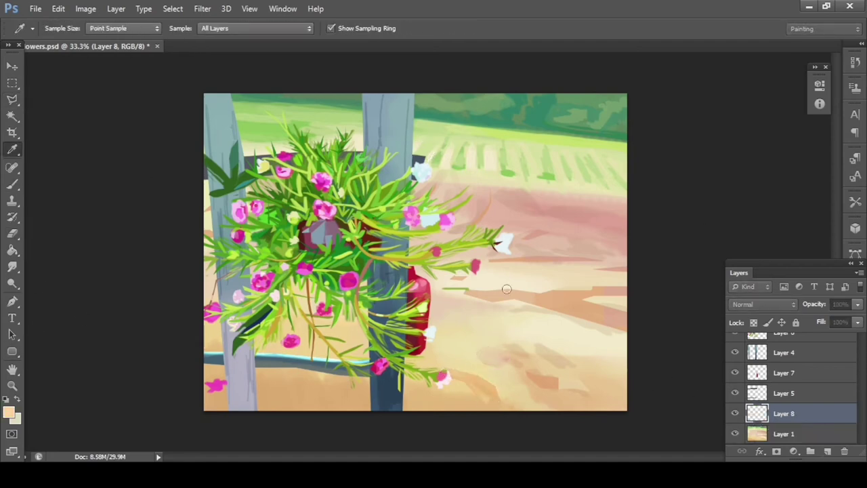
key(u)
Step: Fill the top strip beneath the tree line with field green
key(e)
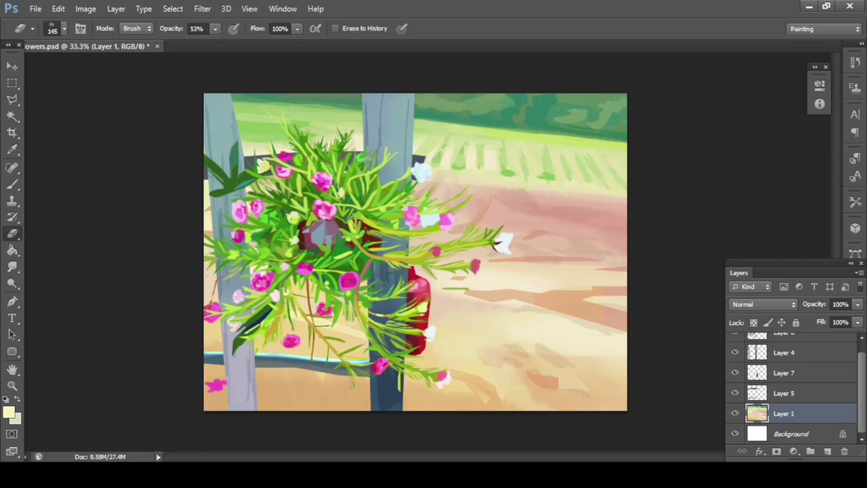
key(l)
key(b)
key(e)
key(l)
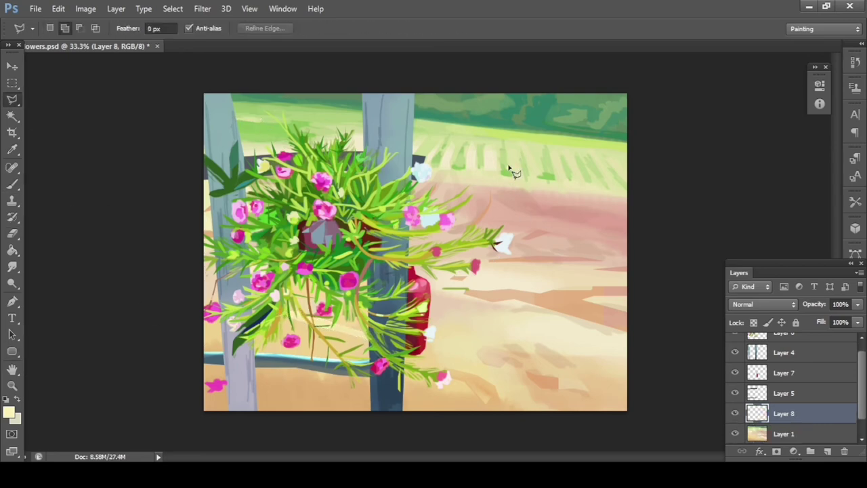
key(e)
key(l)
click(411, 123)
key(i)
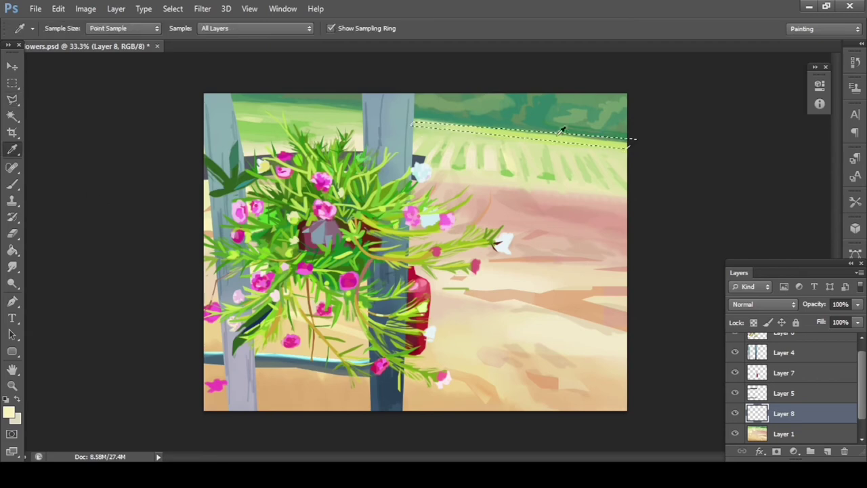
key(alt+BackSpace)
key(u)
Step: Sample mint green, then fill the top patch green and refill it darker tree green
key(i)
click(438, 331)
key(ctrl+d)
key(e)
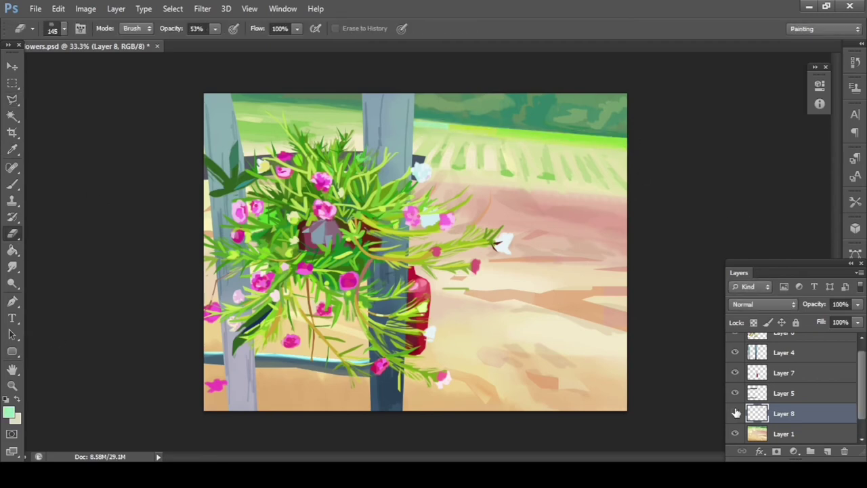
key(l)
key(i)
click(474, 115)
key(alt+BackSpace)
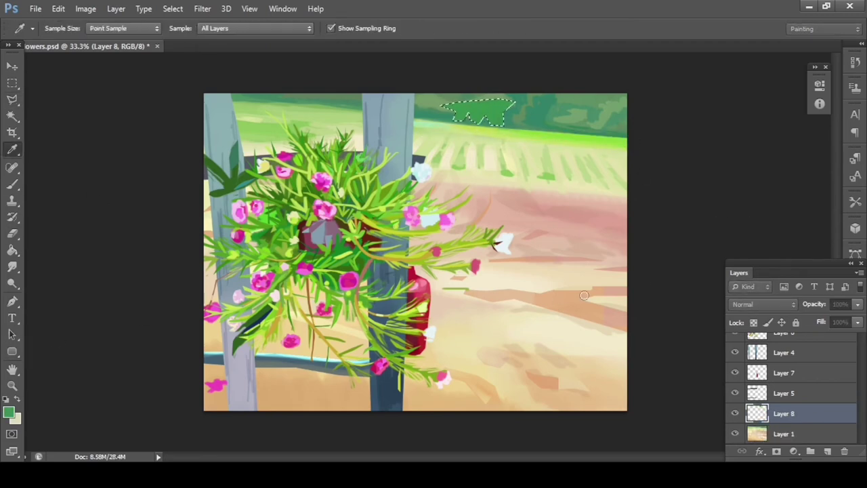
key(u)
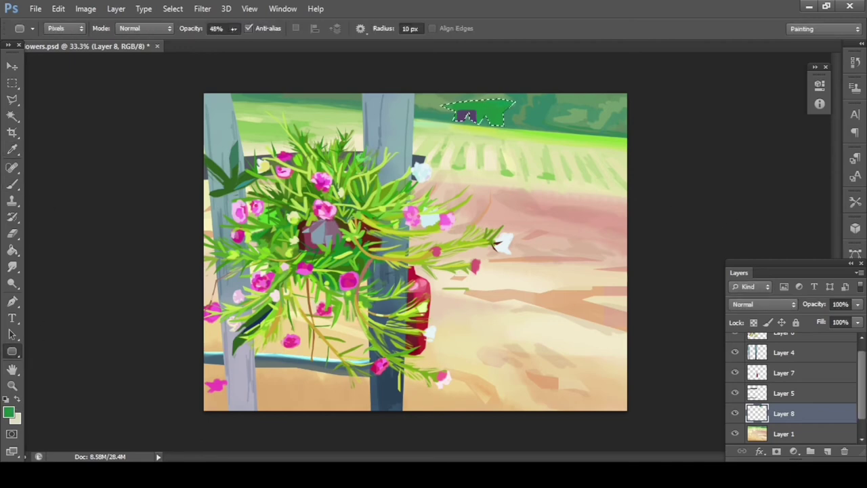
key(i)
click(515, 112)
key(alt+BackSpace)
Step: Fill the field rows with bright green and merge Layer 8 down into Layer 1
key(ctrl+d)
key(l)
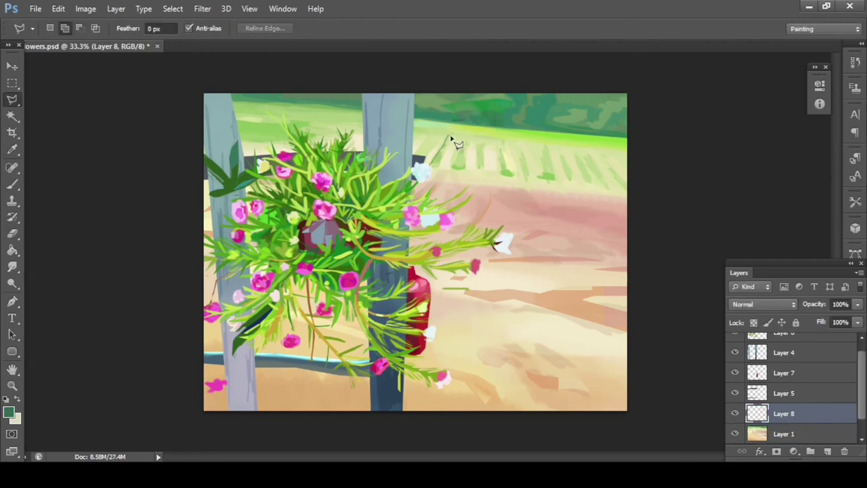
double_click(478, 178)
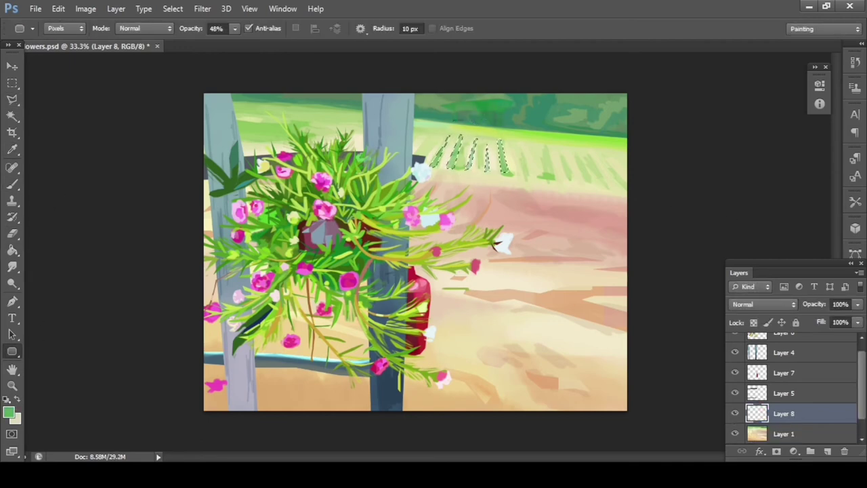
key(i)
key(alt+BackSpace)
key(u)
key(ctrl+e)
Step: On Layer 4, fill the fence post edges with pale blue highlights
key(l)
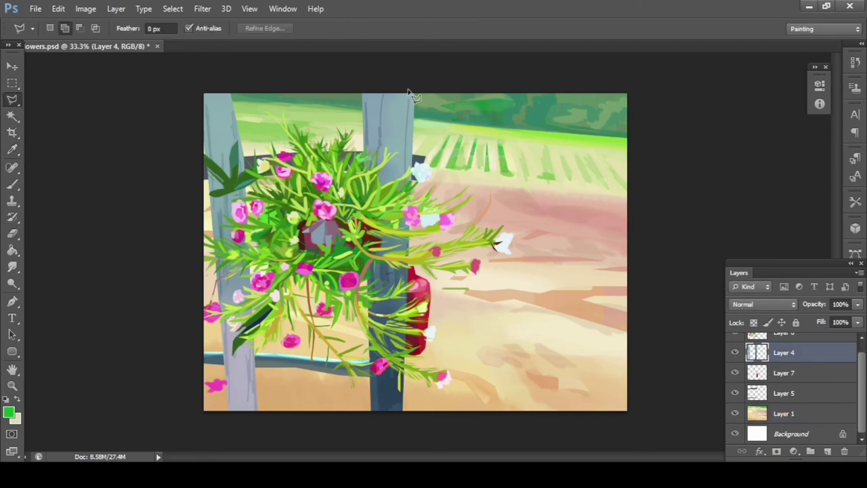
click(409, 88)
key(i)
key(u)
key(i)
click(422, 174)
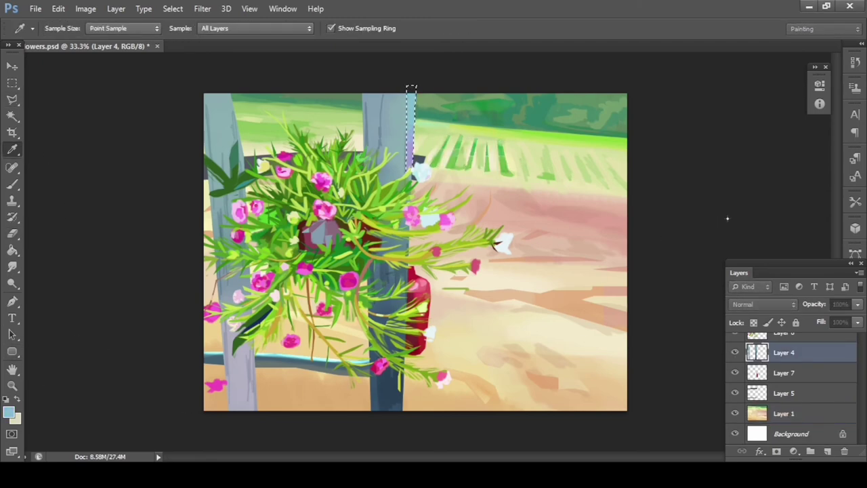
key(alt+BackSpace)
key(ctrl+d)
key(l)
key(i)
key(alt+BackSpace)
key(ctrl+d)
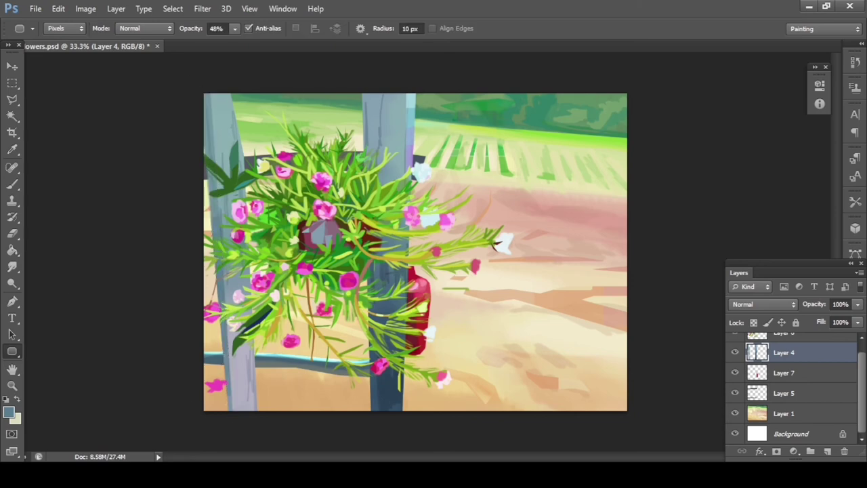
Step: On Layer 5, fill a thin strip on the bottom rail with dark red
key(l)
key(alt+bracketleft)
key(i)
click(420, 298)
key(u)
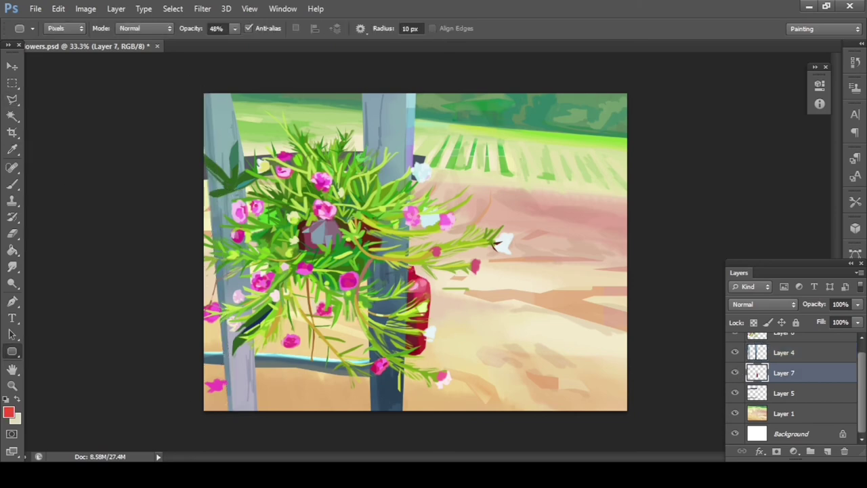
key(alt+bracketleft)
click(365, 371)
key(u)
key(i)
click(214, 369)
key(alt+BackSpace)
key(ctrl+d)
key(l)
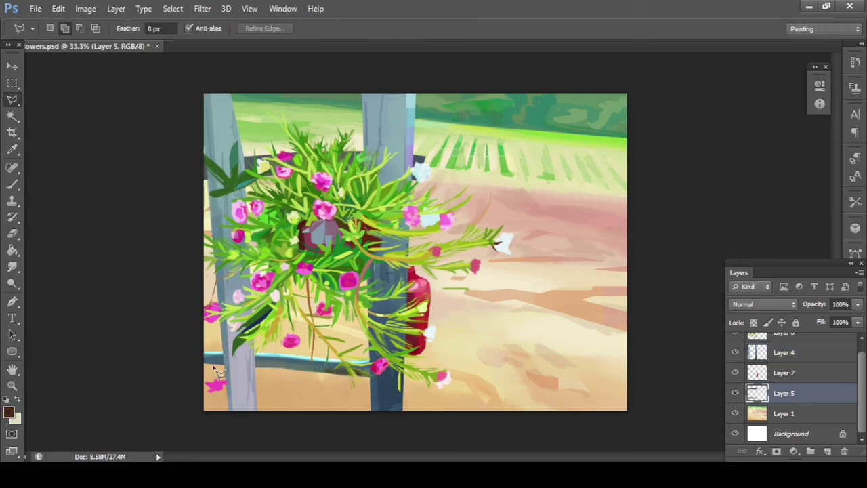
Step: On Layer 1, extend the field rows to the right edge with sampled green
key(i)
click(332, 355)
key(l)
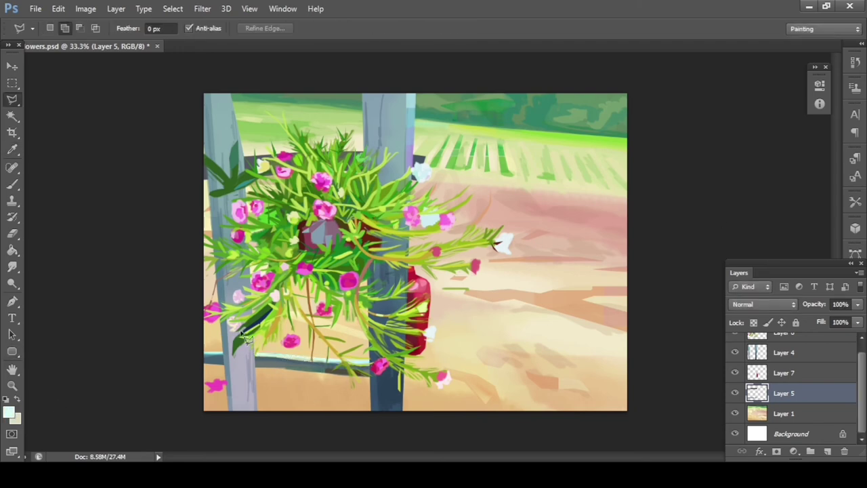
key(u)
key(alt+bracketright)
key(alt+bracketleft)
key(alt+bracketleft)
key(l)
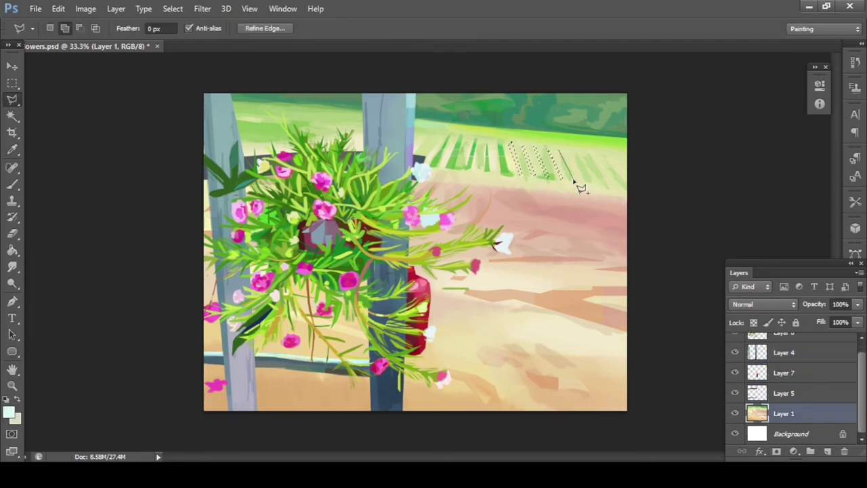
click(619, 164)
key(i)
click(619, 139)
key(u)
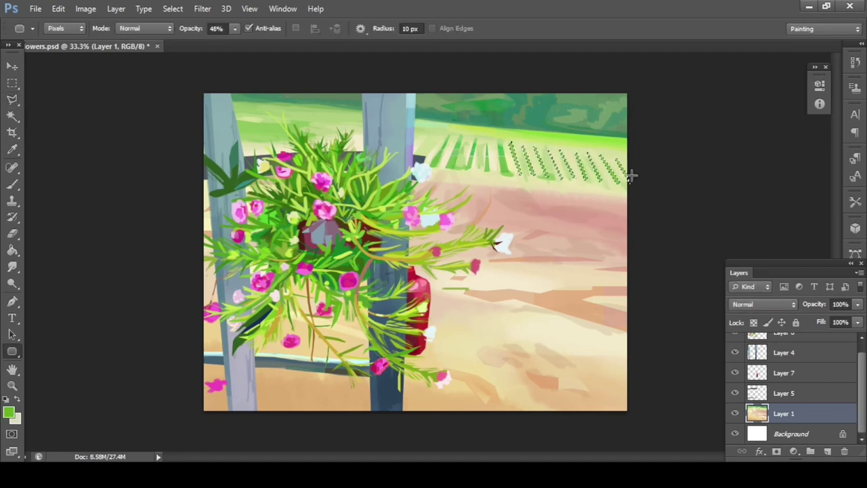
Step: Fill the patch beneath the trees with dark green sampled from the trees
key(i)
click(271, 128)
key(u)
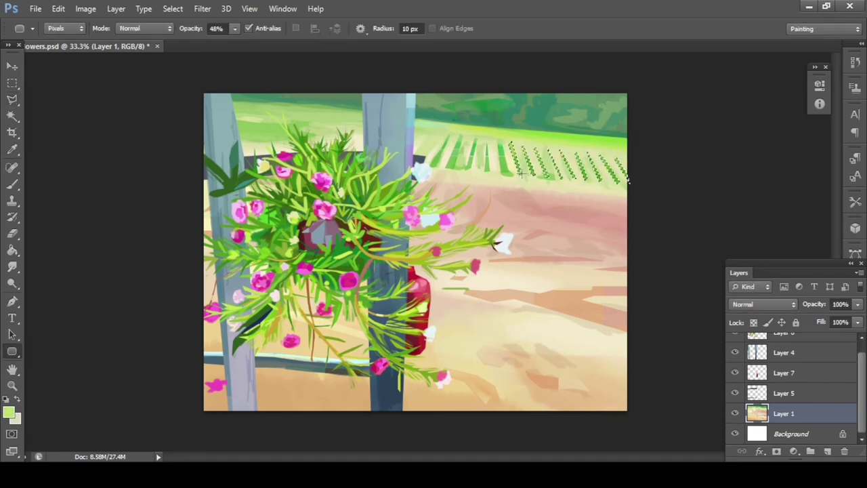
key(l)
click(629, 118)
key(i)
click(593, 131)
key(u)
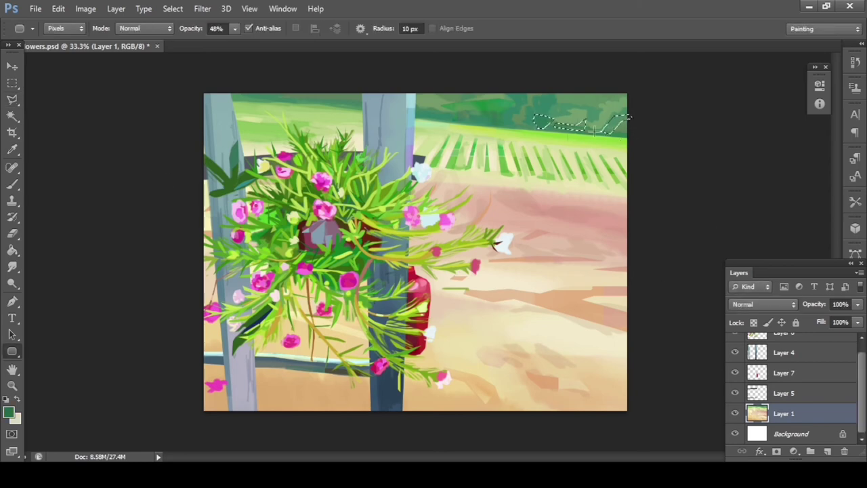
Step: Outline a strip along the top edge and fill it with dark tree green
key(l)
click(454, 125)
click(196, 100)
key(i)
click(347, 127)
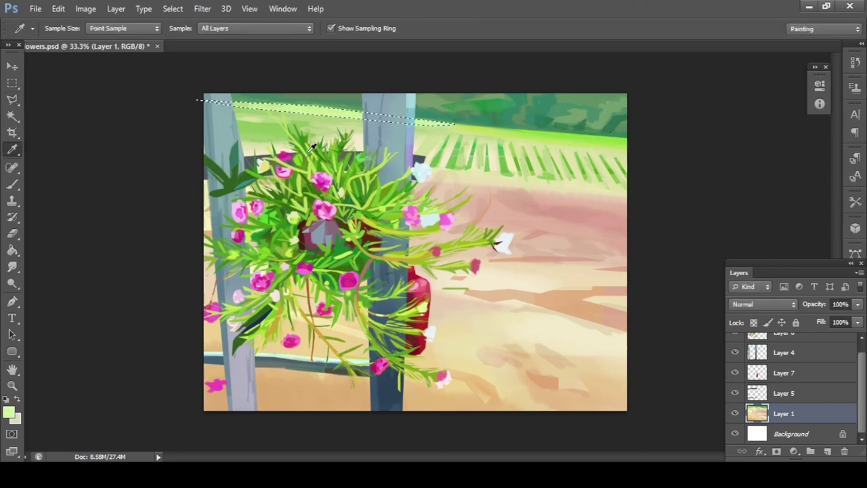
key(u)
key(l)
key(i)
click(406, 102)
key(u)
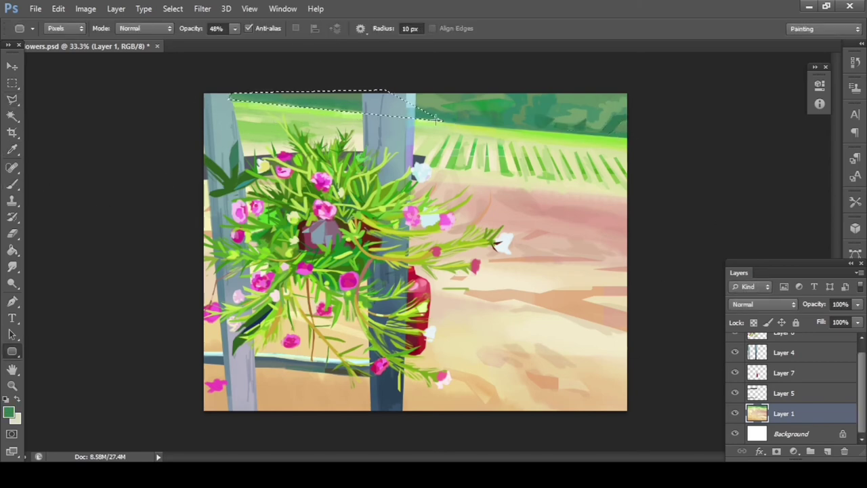
key(l)
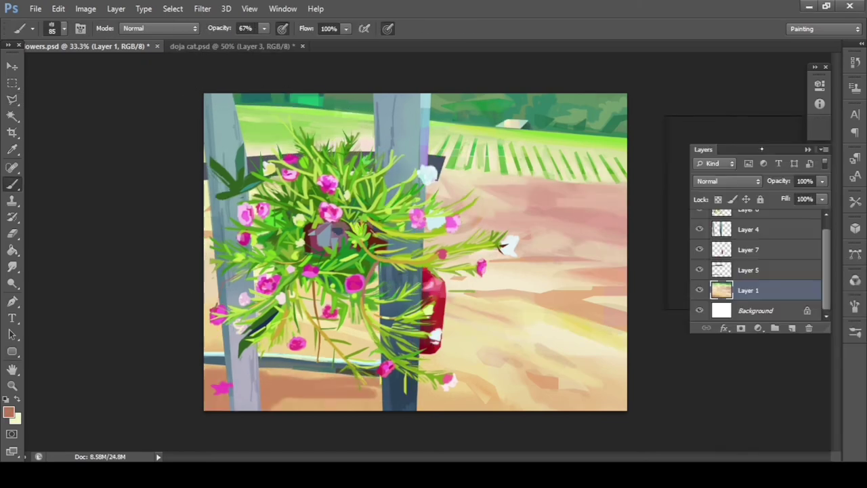
Step: Set paint opacity to 41% and sample peach tones, undoing a trial Hue/Saturation layer
alt+click(487, 379)
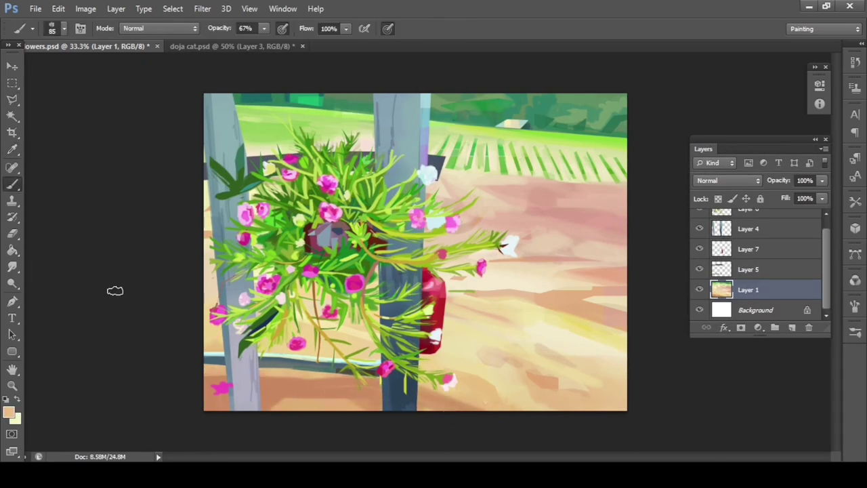
key(4)
key(1)
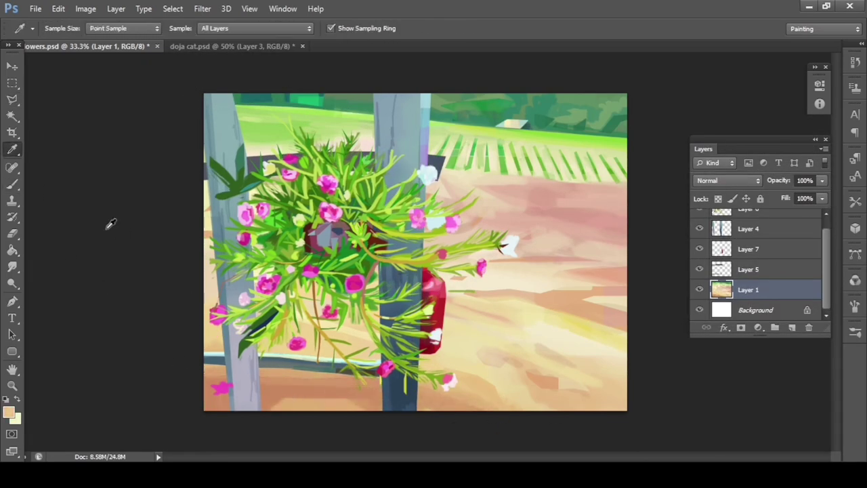
alt+click(348, 400)
alt+click(562, 405)
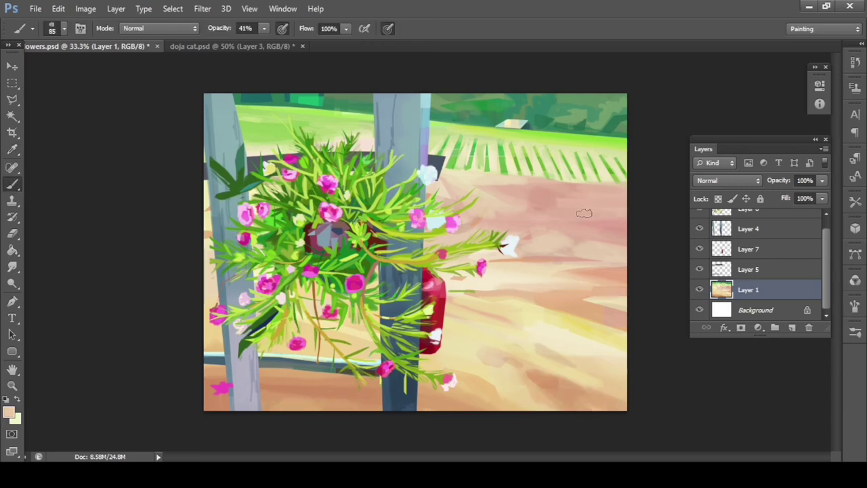
key(z)
key(i)
key(b)
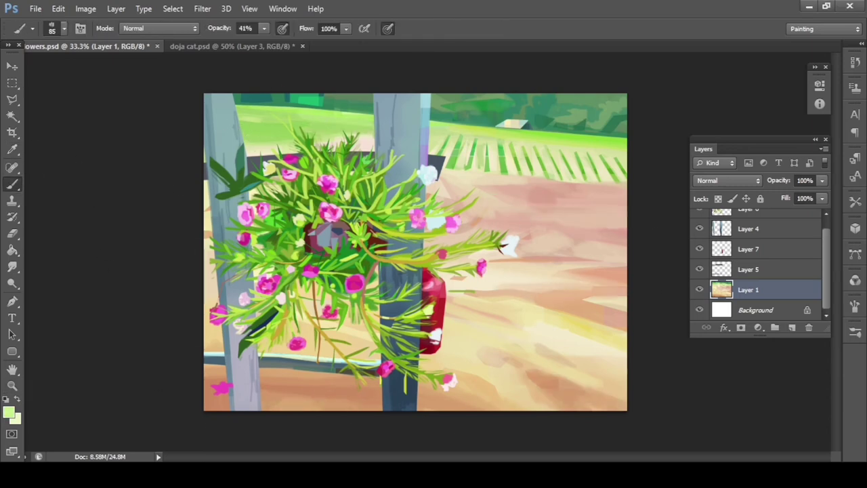
key(ctrl+z)
Step: On Layer 1, sample darker and light greens and cream from the painting
click(699, 248)
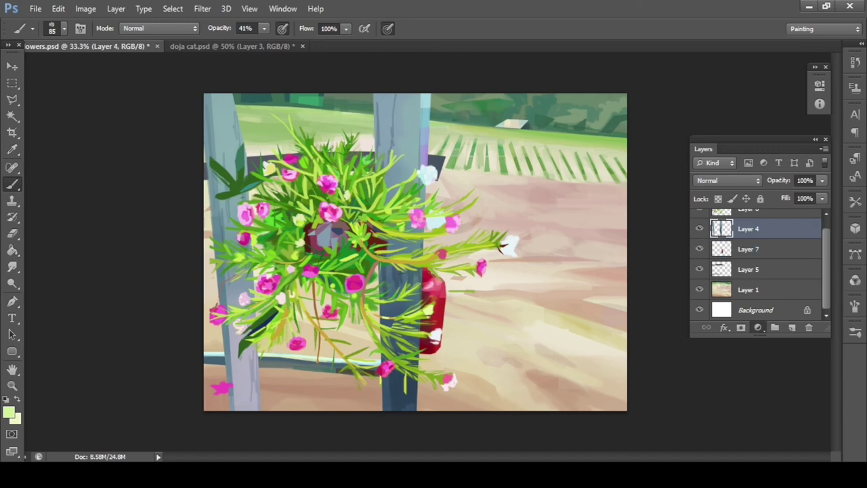
click(748, 289)
alt+click(541, 108)
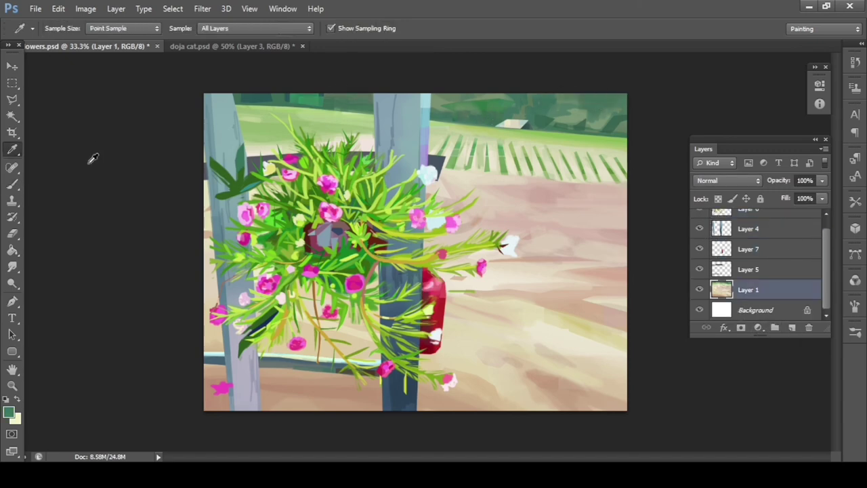
alt+click(309, 113)
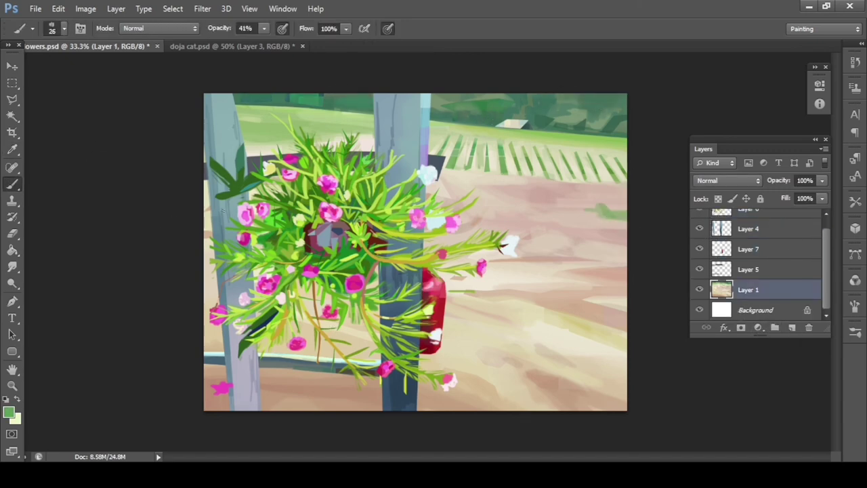
click(328, 89)
key(ctrl+minus)
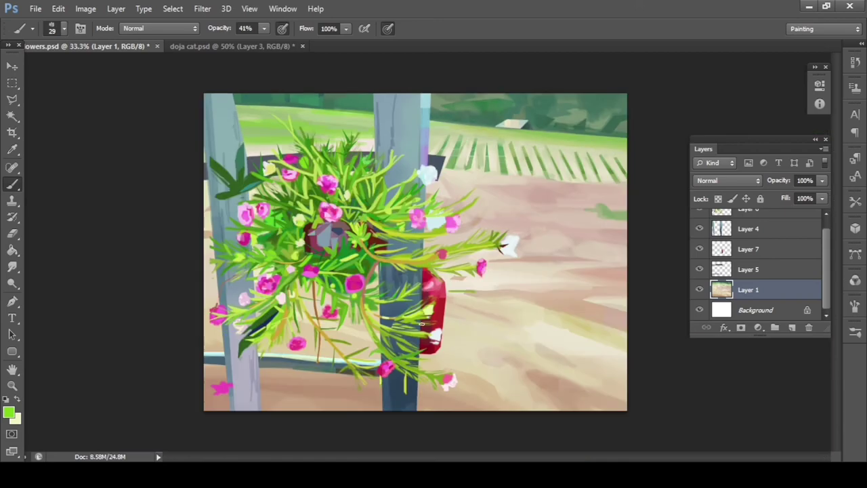
alt+click(360, 199)
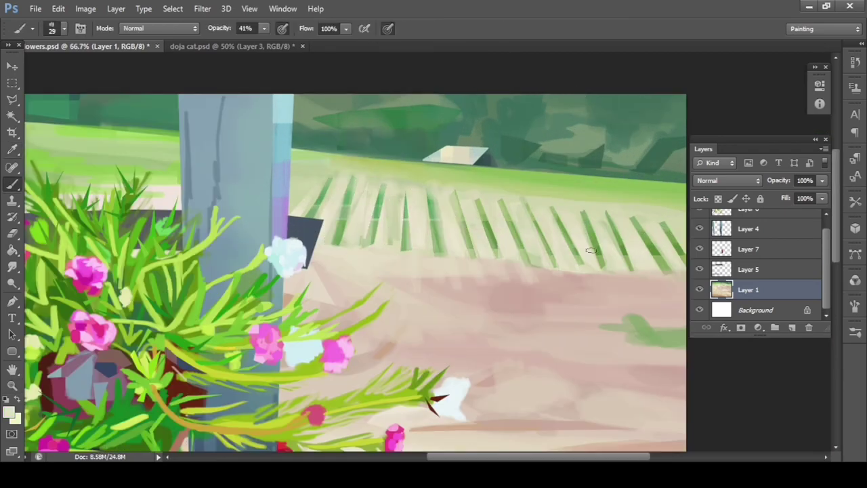
key(ctrl+minus)
key(ctrl+minus)
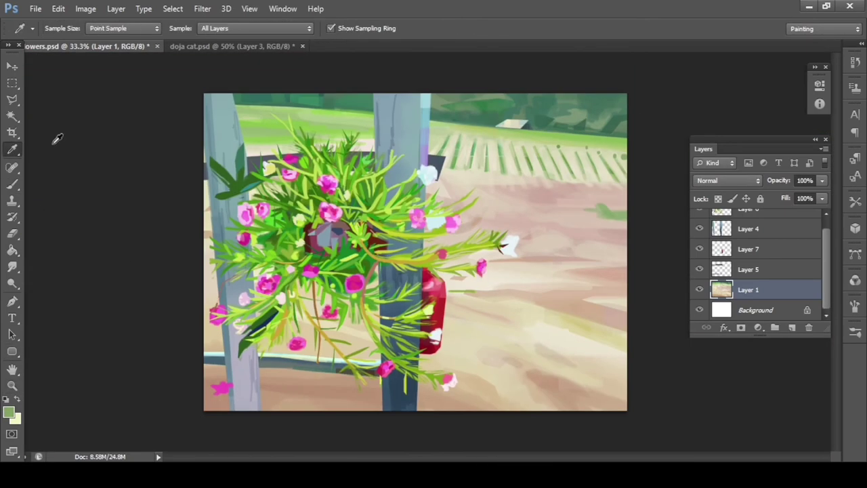
Step: Draw a small green rounded leaf block in the top-right trees
key(u)
key(i)
click(491, 98)
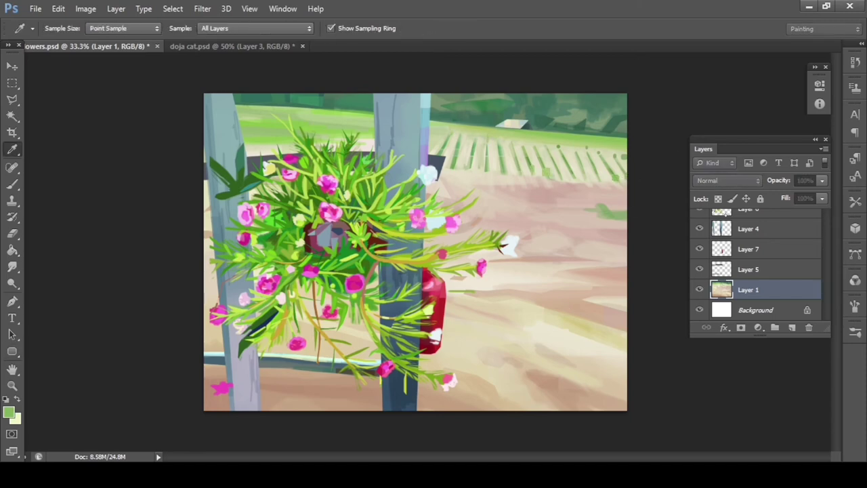
key(u)
key(i)
click(613, 117)
key(u)
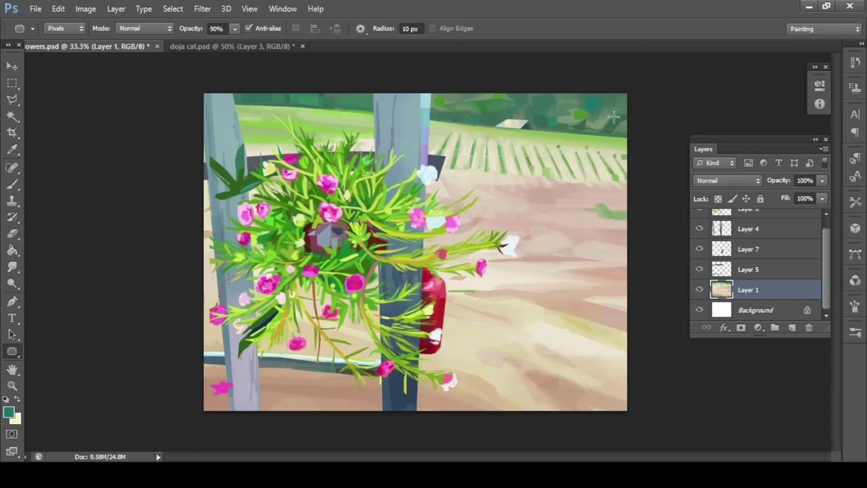
key(i)
click(371, 106)
key(u)
drag(354, 99, 372, 105)
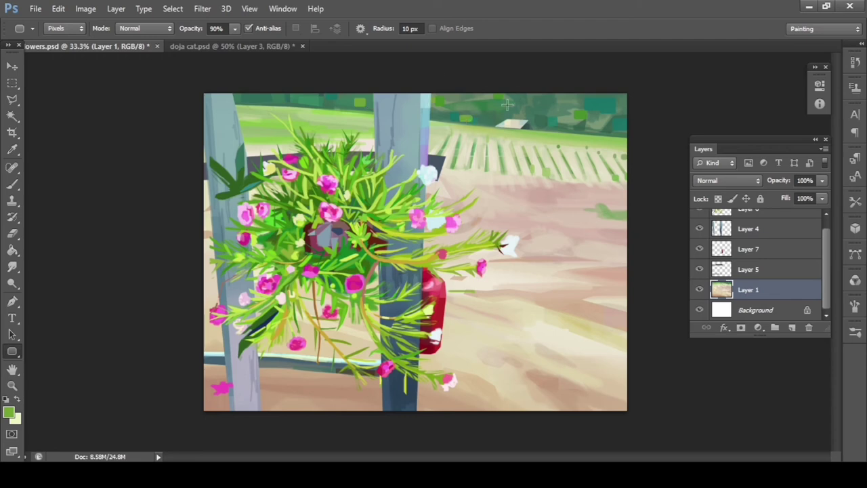
Step: Draw a dark teal rounded leaf block along the top treeline
key(i)
click(609, 115)
key(u)
drag(292, 94, 302, 101)
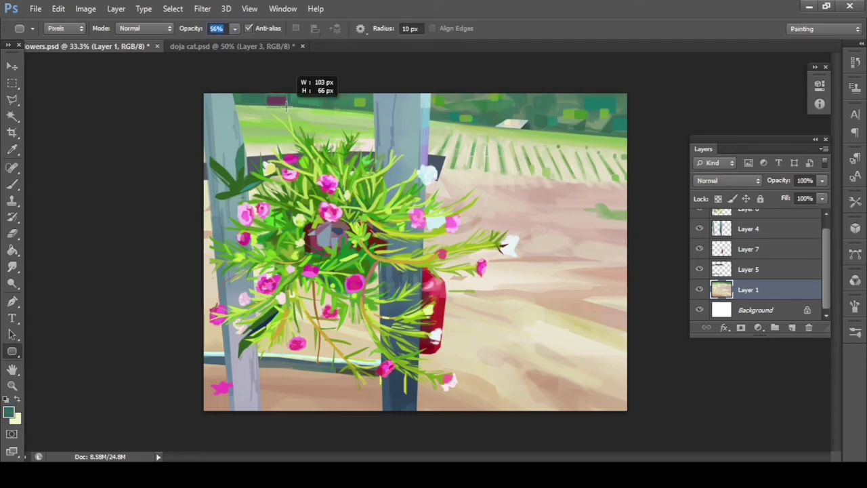
key(i)
key(u)
key(i)
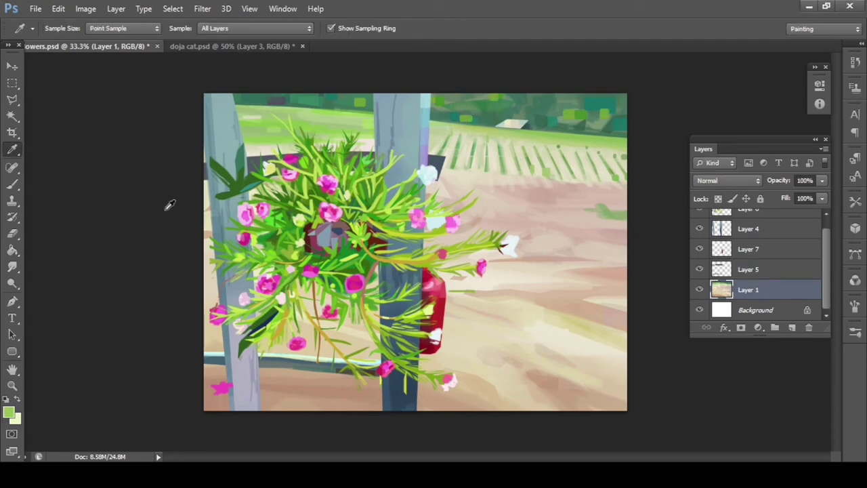
click(369, 125)
key(u)
Step: Draw a small light-green block in the background trees, then sample a darker green
key(i)
key(u)
key(i)
key(u)
drag(320, 115, 336, 123)
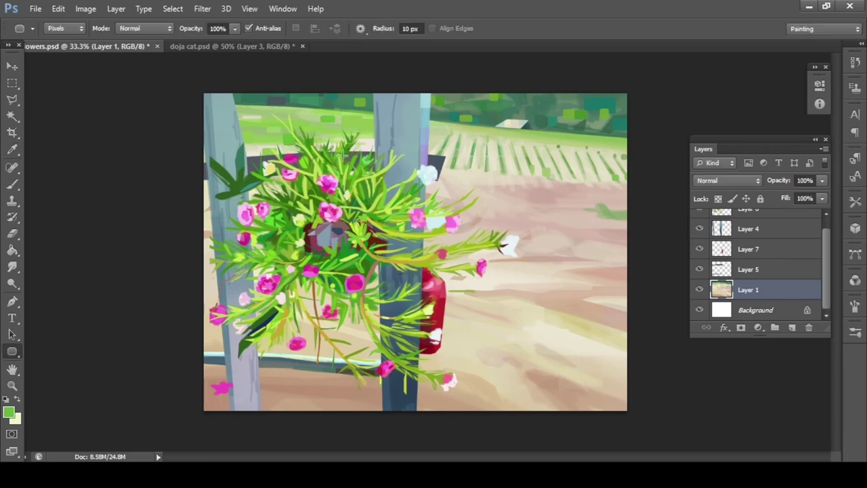
key(i)
click(369, 119)
key(u)
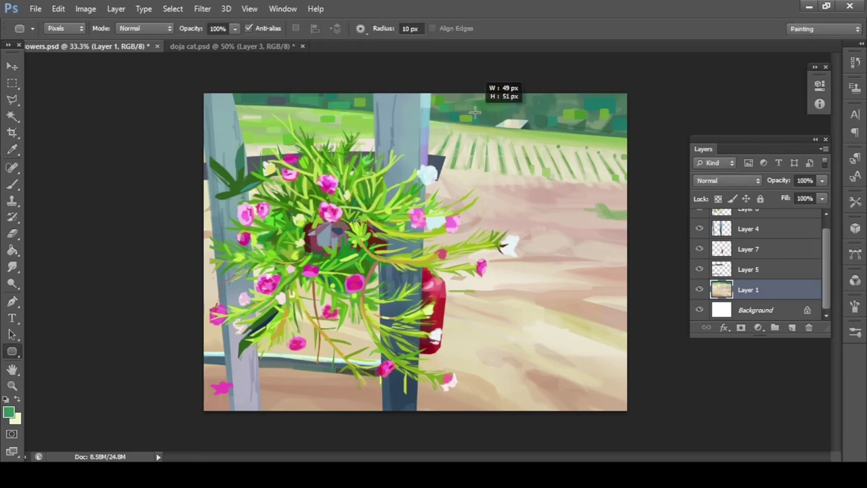
key(i)
key(u)
Step: Sample pinkish mauve and light peach from the ground for small ground blocks
key(i)
click(452, 168)
key(u)
key(i)
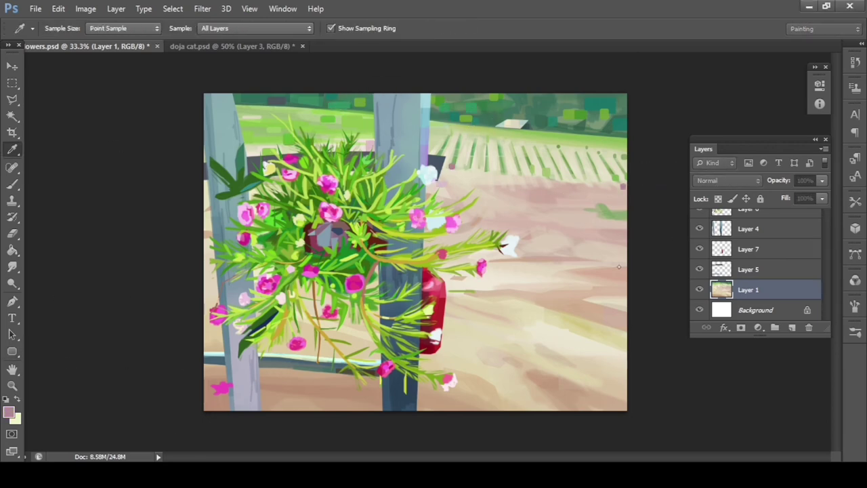
click(569, 162)
key(u)
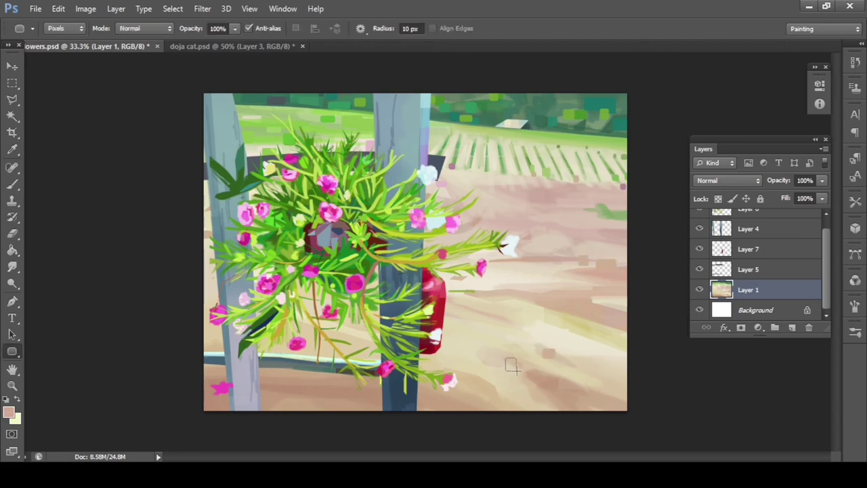
Step: Set brush opacity to 63% and add new Layer 8 above Layer 1
key(i)
click(542, 163)
key(b)
key(6)
key(3)
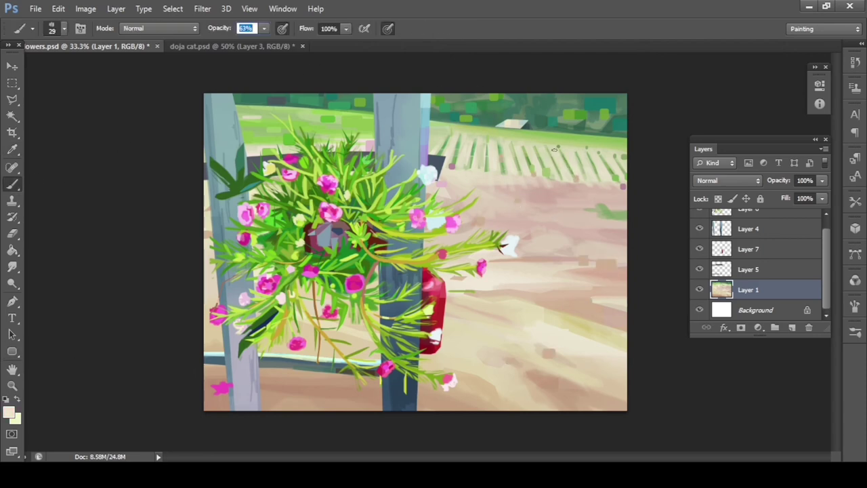
key(ctrl+alt+shift+n)
key(i)
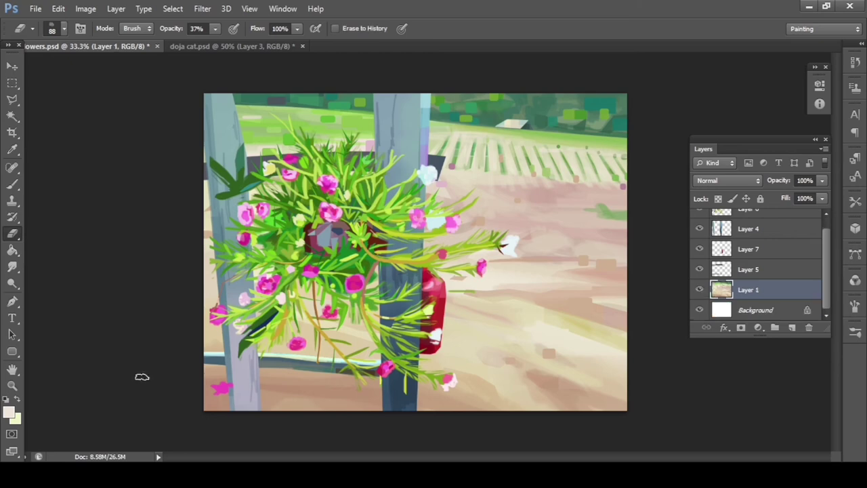
click(573, 144)
Step: Sample a light green from the field while cycling between brush, shape and eraser tools
key(b)
key(i)
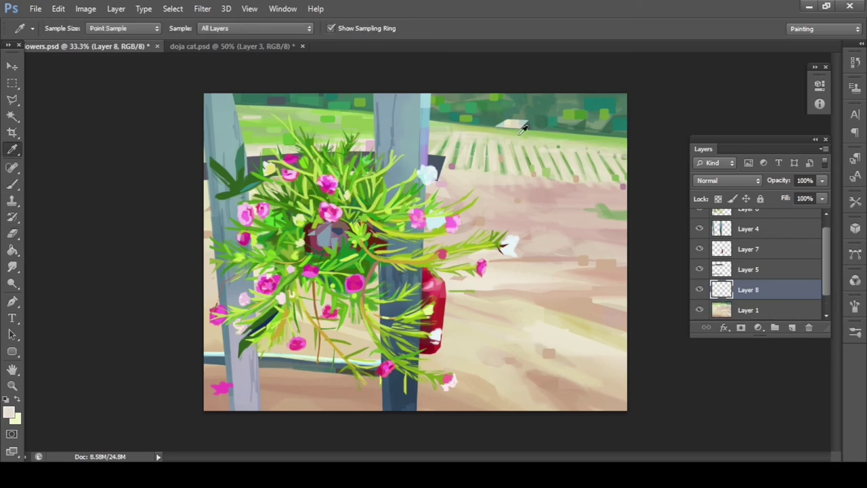
click(523, 130)
key(u)
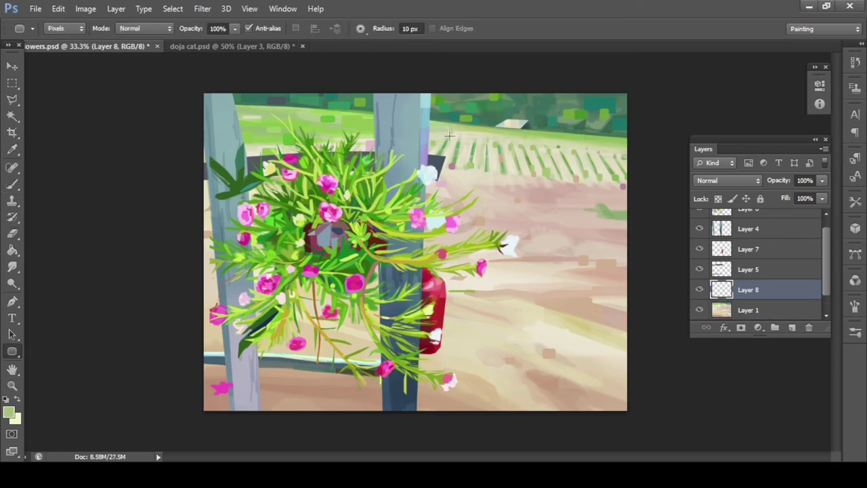
key(b)
key(e)
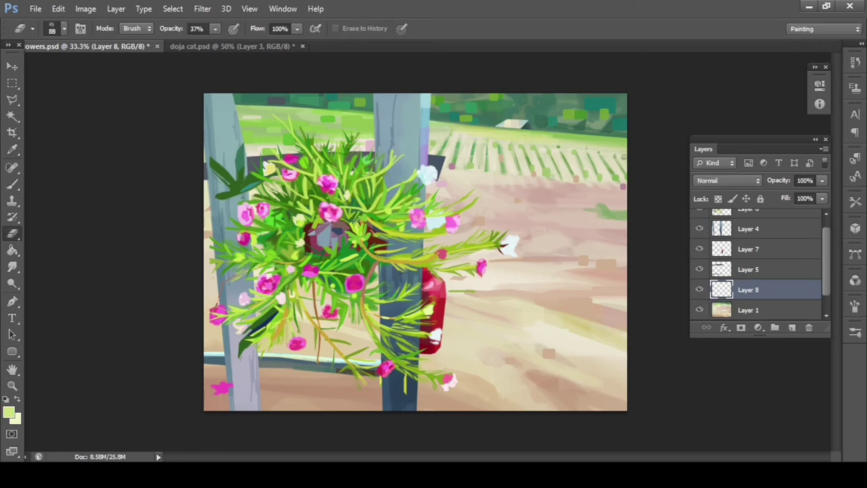
key(ctrl+e)
Step: Sample a cream colour, then erase the pink mark at the bottom-left corner
key(b)
alt+click(569, 320)
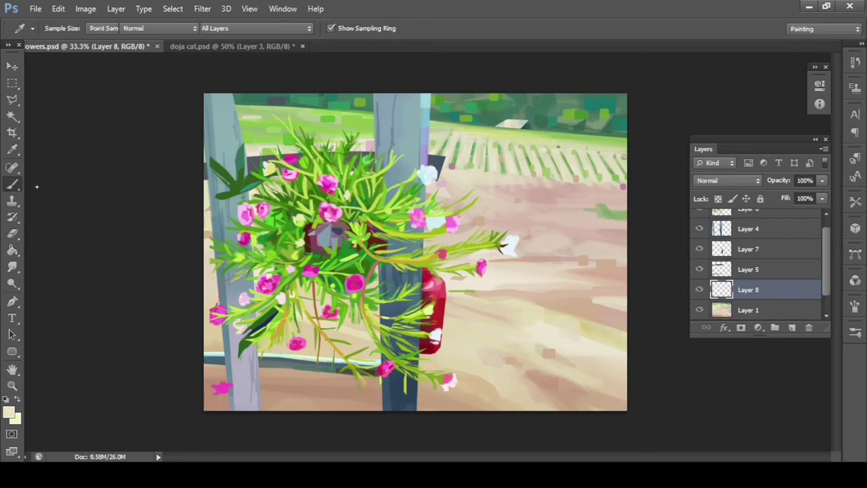
key(ctrl+alt+z)
key(e)
drag(220, 386, 218, 405)
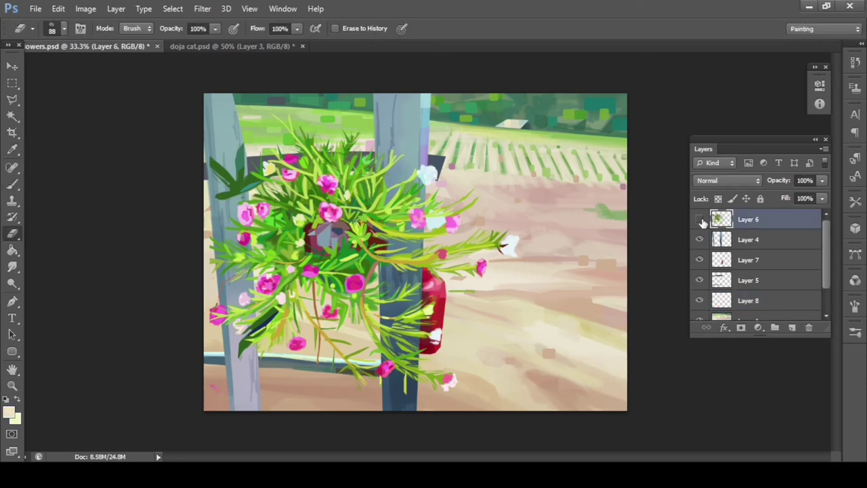
Step: Add a layer under Layer 6 and paint the right fence post selection at 63% opacity
ctrl+click(791, 327)
key(w)
click(401, 203)
key(b)
key(6)
key(3)
alt+click(401, 169)
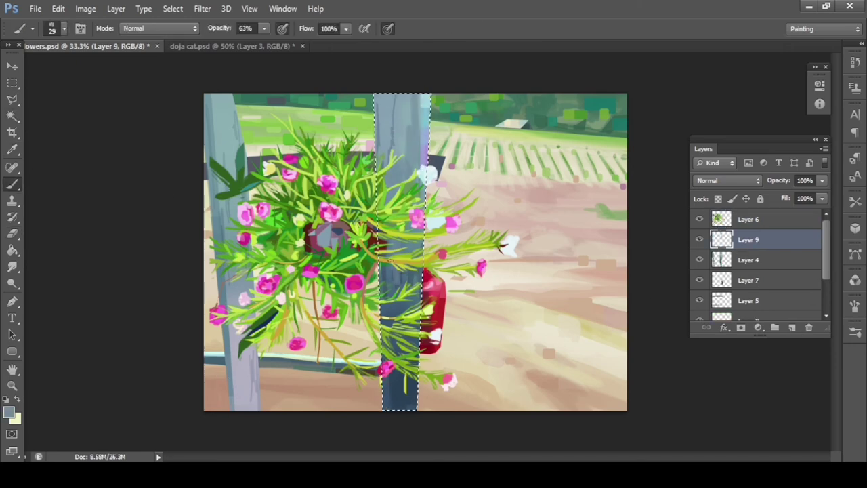
alt+click(543, 336)
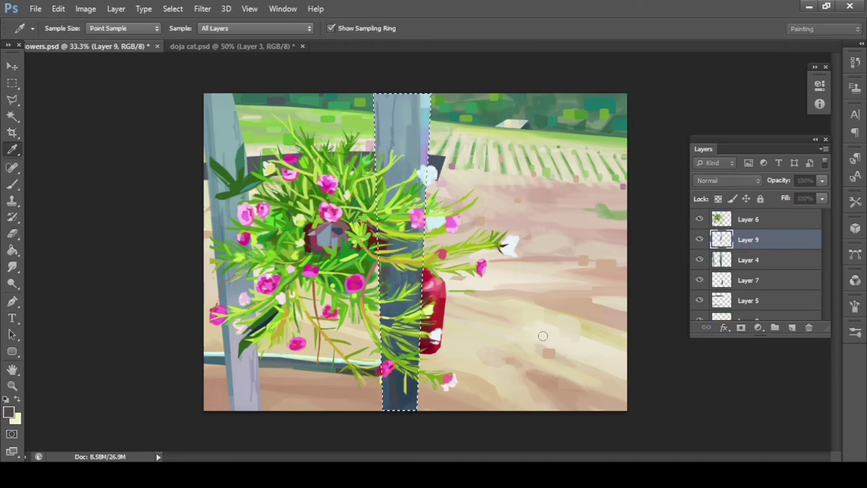
key(ctrl+d)
Step: Select Layer 6 with the basket foliage and sample a darker teal from the painting
key(w)
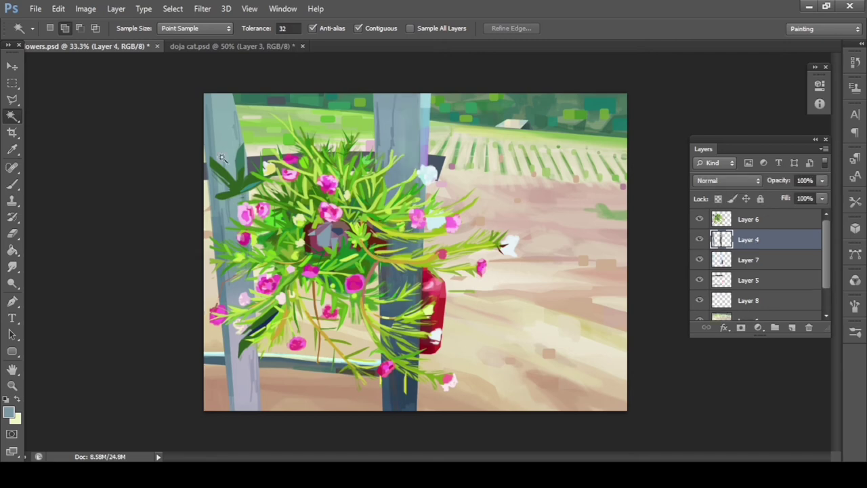
key(b)
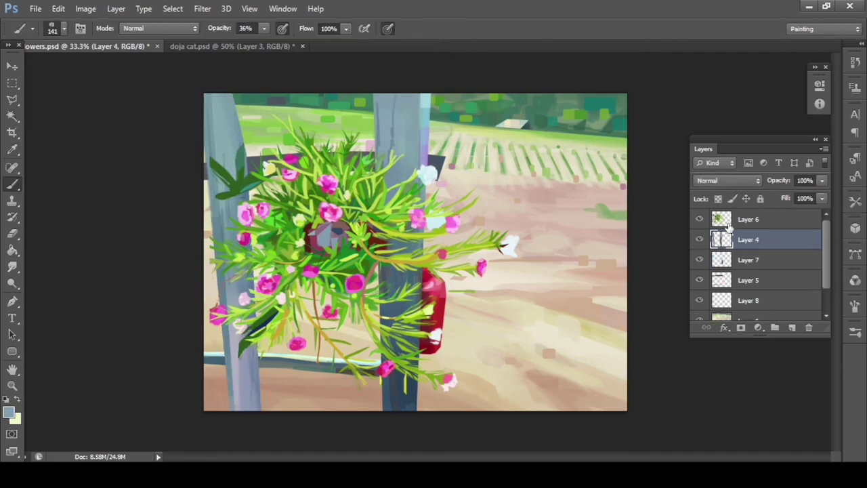
click(721, 219)
alt+click(352, 282)
key(l)
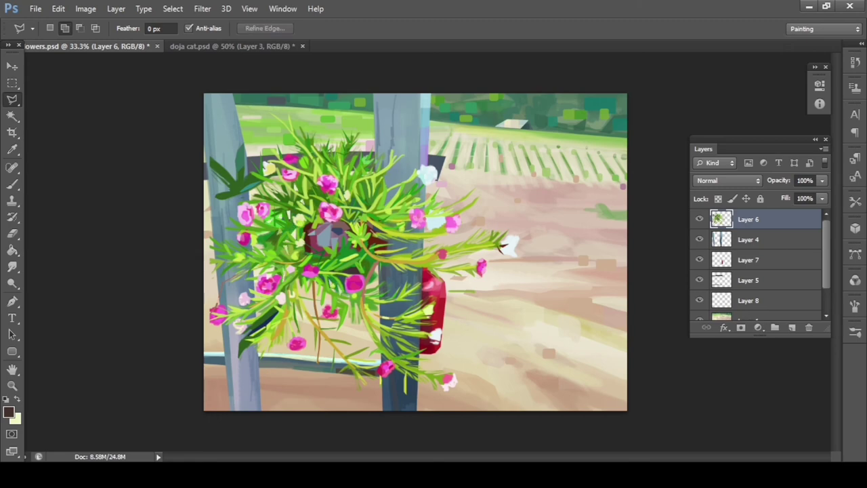
Step: Zoom in on the basket, sample a light leaf green, and outline an area beside the right fence post
ctrl+click(333, 237)
key(b)
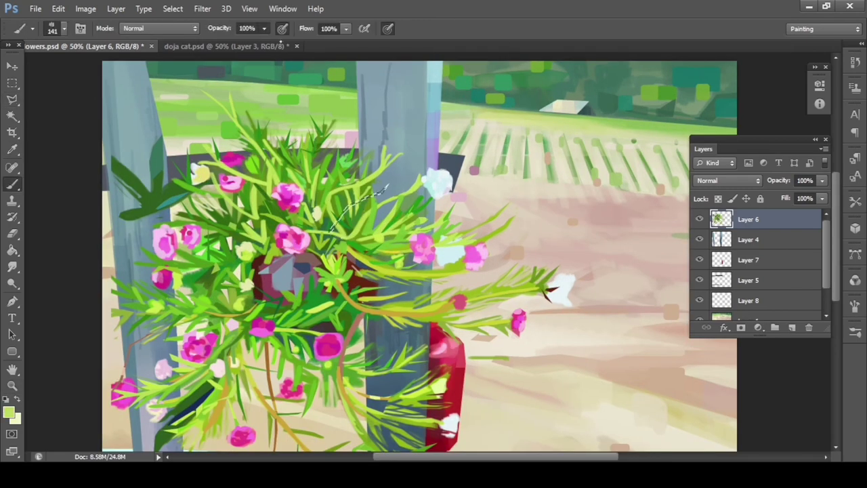
alt+click(335, 240)
key(l)
drag(326, 169, 345, 203)
key(b)
key(l)
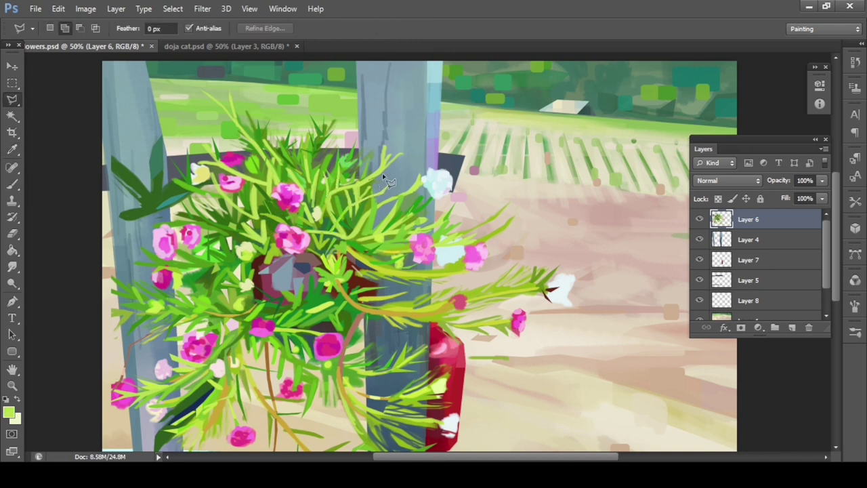
key(b)
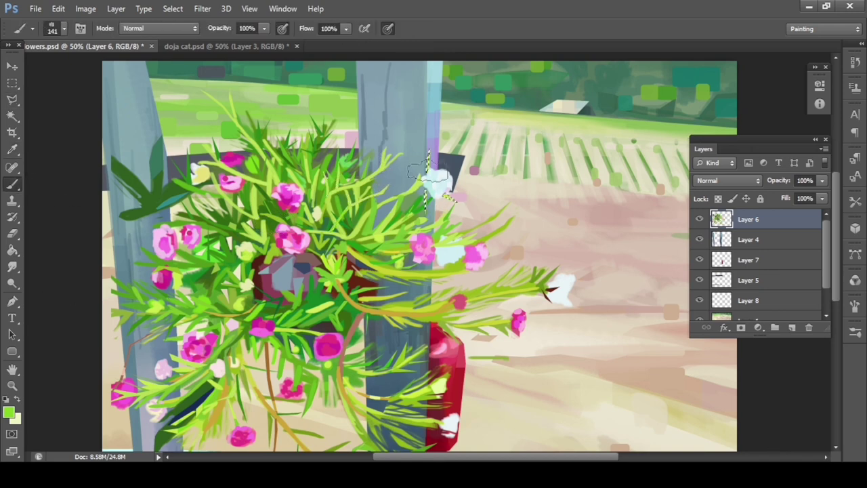
Step: Alternate brush and lasso while zooming in closer on the basket foliage
key(ctrl+d)
key(l)
key(b)
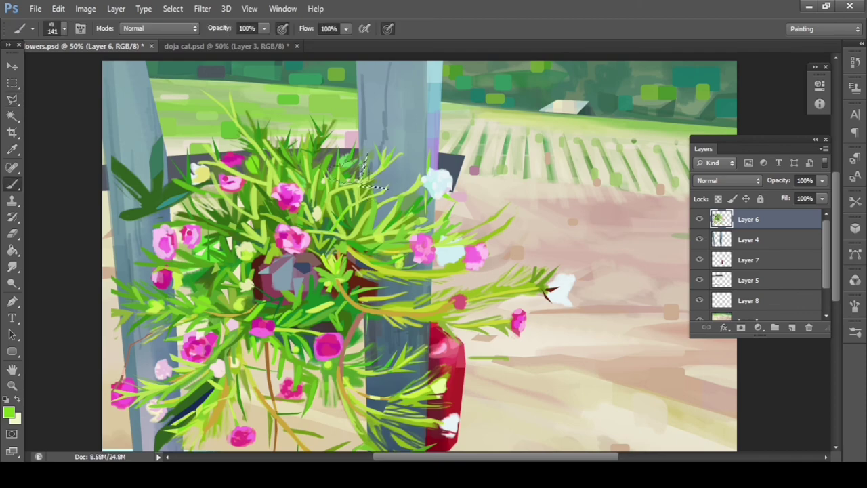
scroll(322, 300, down, 2)
key(l)
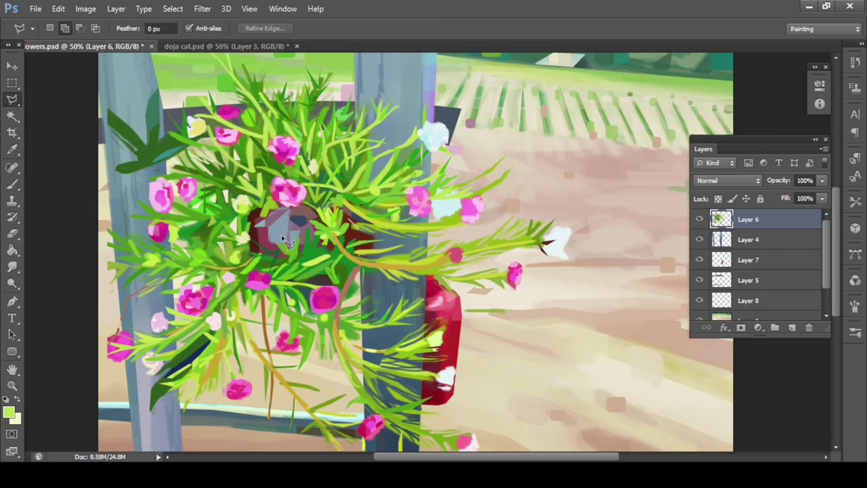
key(b)
key(ctrl+plus)
key(l)
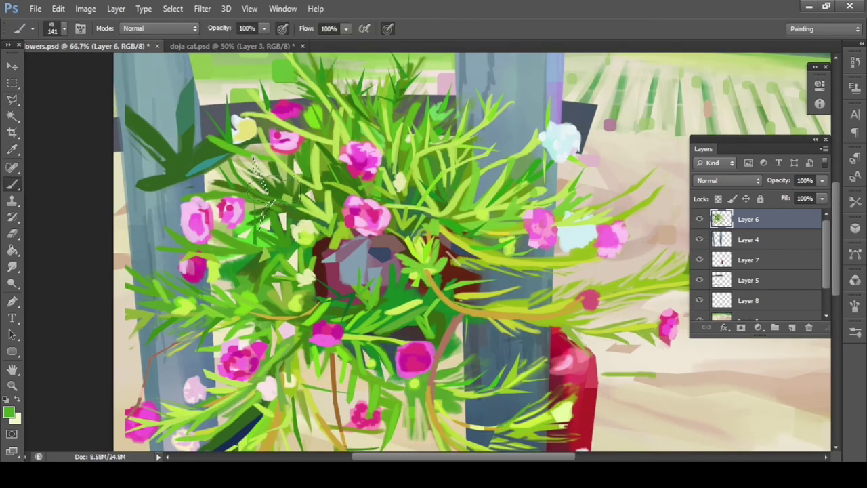
key(ctrl+d)
Step: Paint light yellow-green leaf strokes, then zoom out to 33.3% to view the whole painting
key(b)
alt+click(382, 115)
key(l)
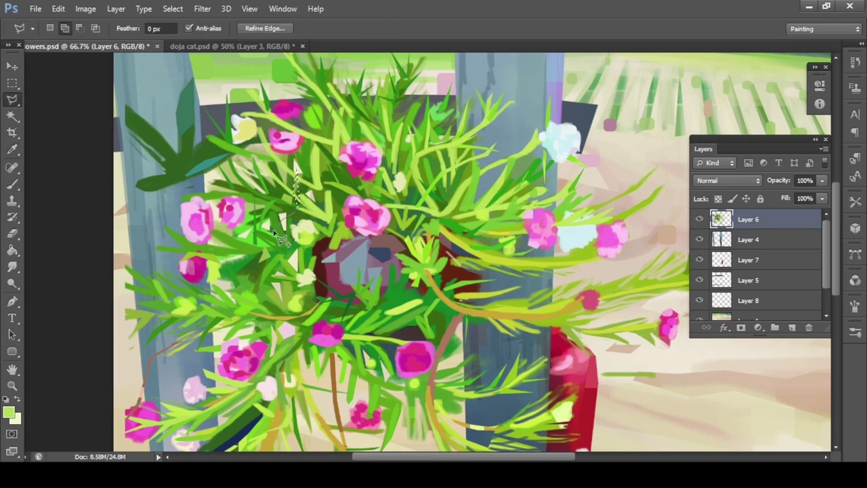
key(b)
key(ctrl+minus)
key(ctrl+minus)
key(ctrl+plus)
key(l)
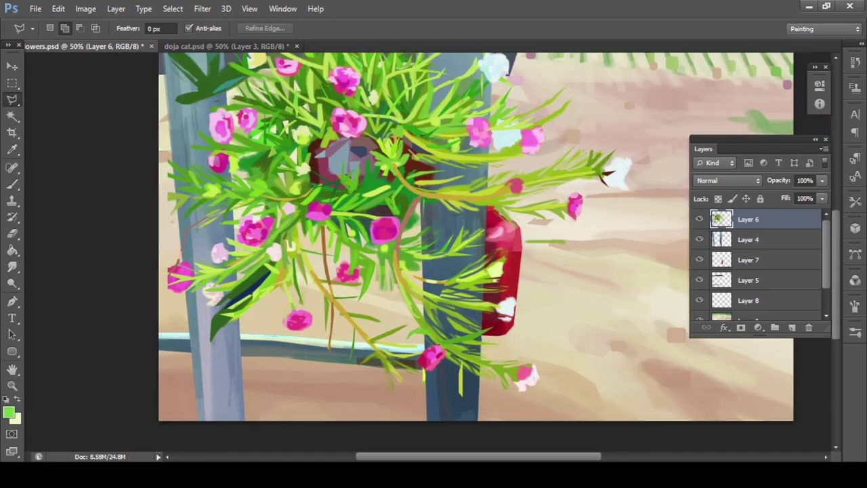
key(ctrl+minus)
Step: Sample a pale white and dab a pale blossom beside the right flower
key(i)
click(501, 248)
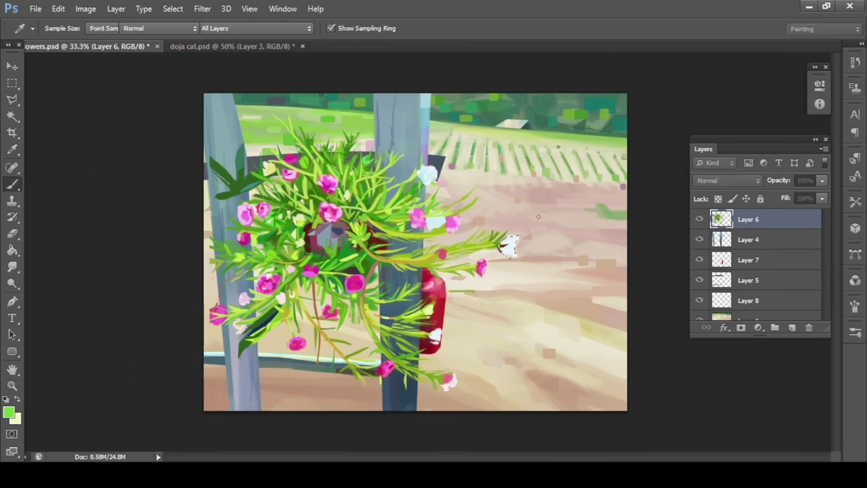
key(b)
key(l)
key(b)
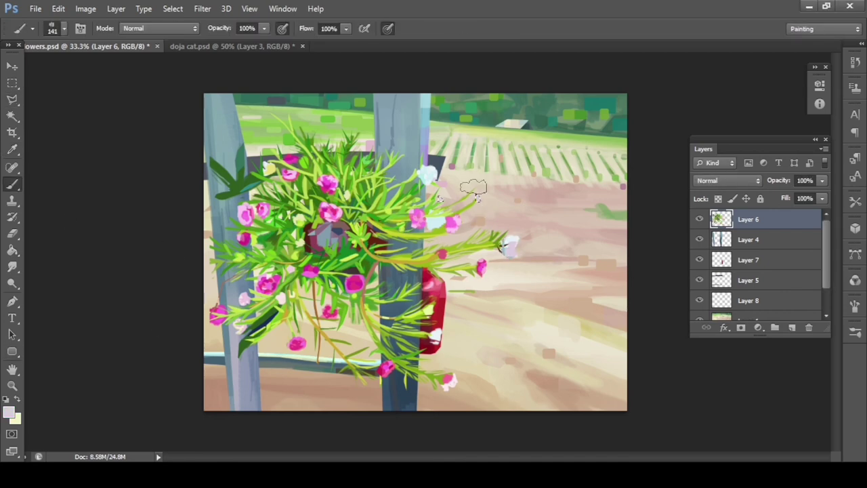
click(477, 199)
key(l)
key(b)
Step: Sample green and a lighter leaf green from the basket foliage
alt+click(410, 187)
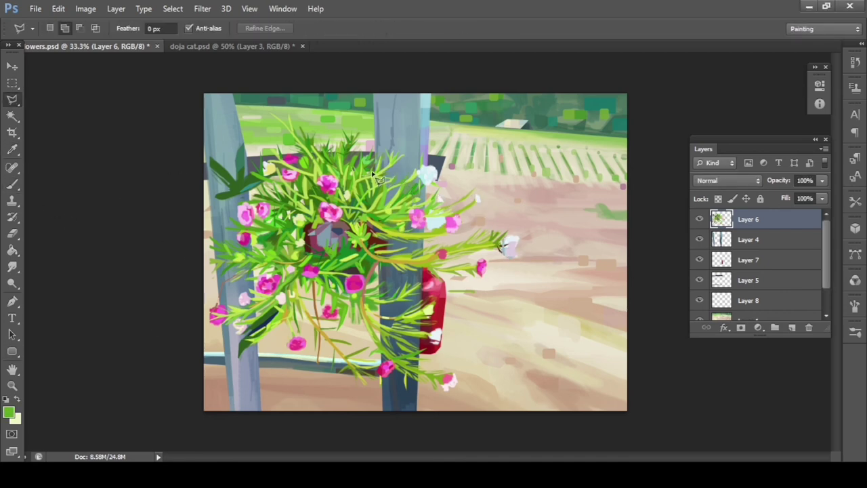
key(b)
key(l)
key(b)
key(l)
key(b)
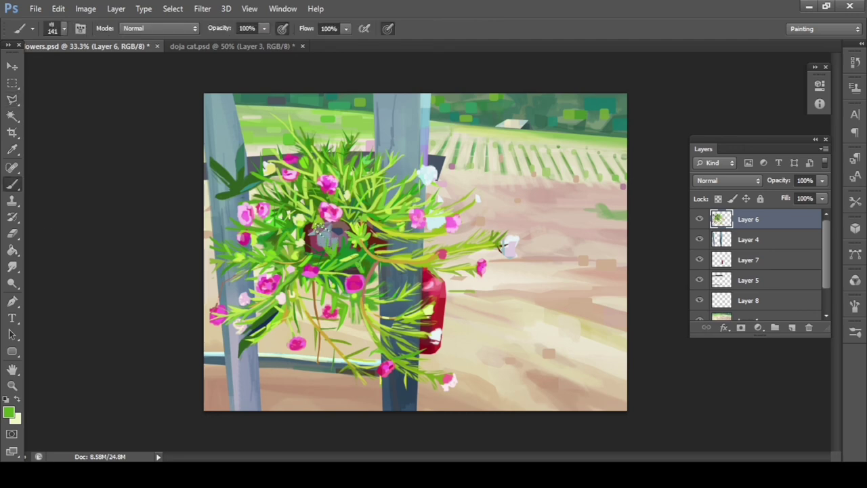
alt+click(303, 186)
key(l)
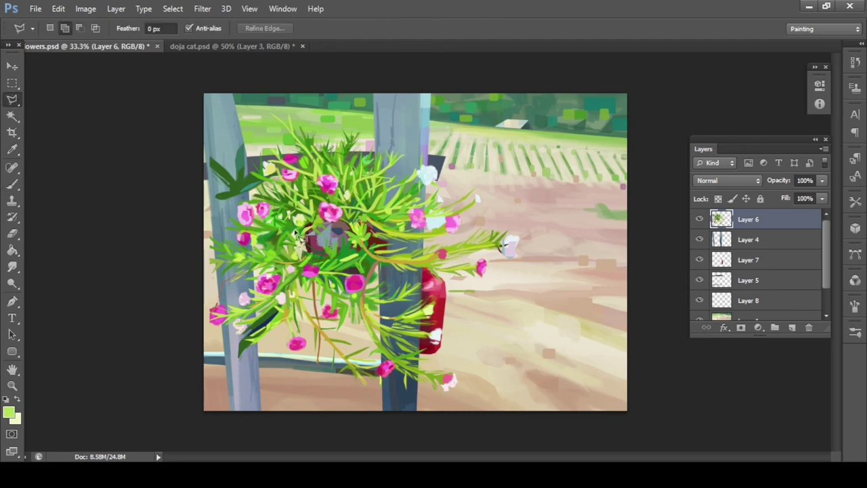
Step: Sample pink from a blossom and dab a small pink flower near the basket top
key(b)
alt+click(288, 233)
key(l)
key(b)
alt+click(321, 175)
click(334, 141)
Step: Sample a light leaf green and discard the unfinished selection outline
key(l)
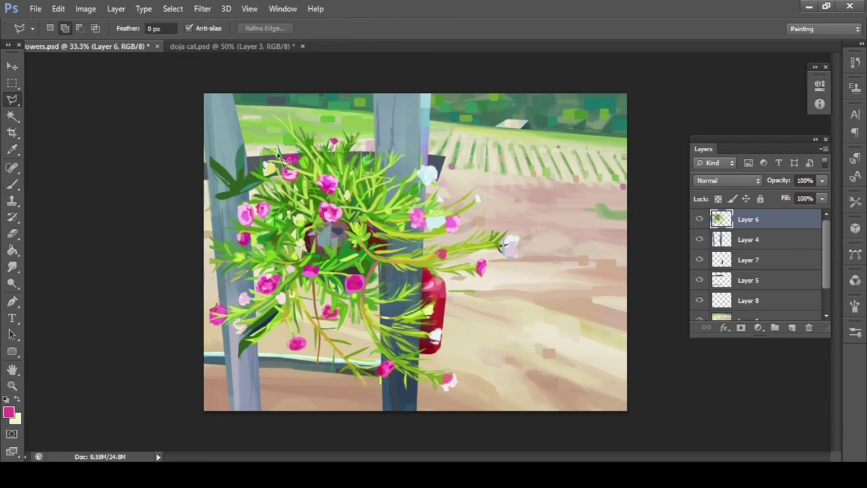
key(i)
click(273, 194)
key(l)
key(b)
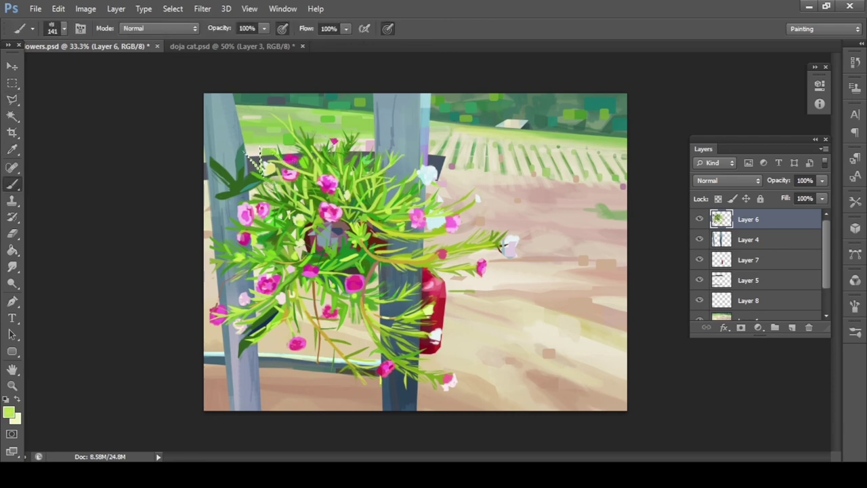
key(l)
Step: Pick up a lighter pink from a blossom on the basket's left side
key(i)
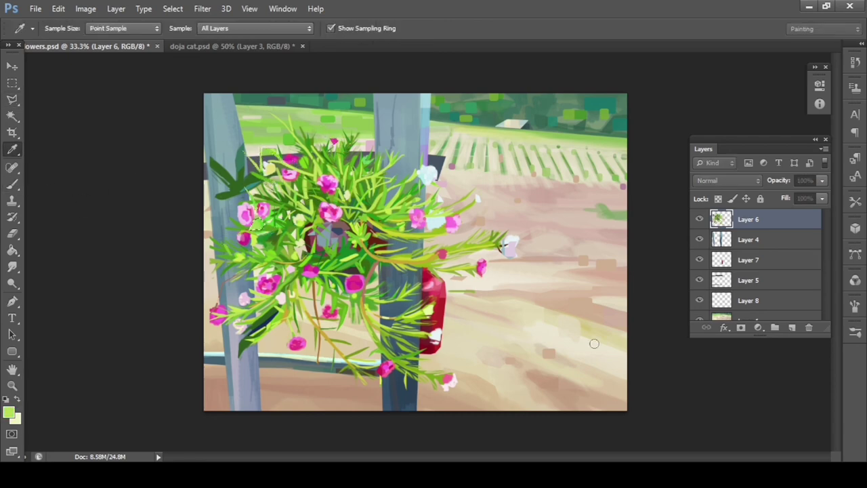
key(l)
key(i)
key(b)
alt+click(264, 235)
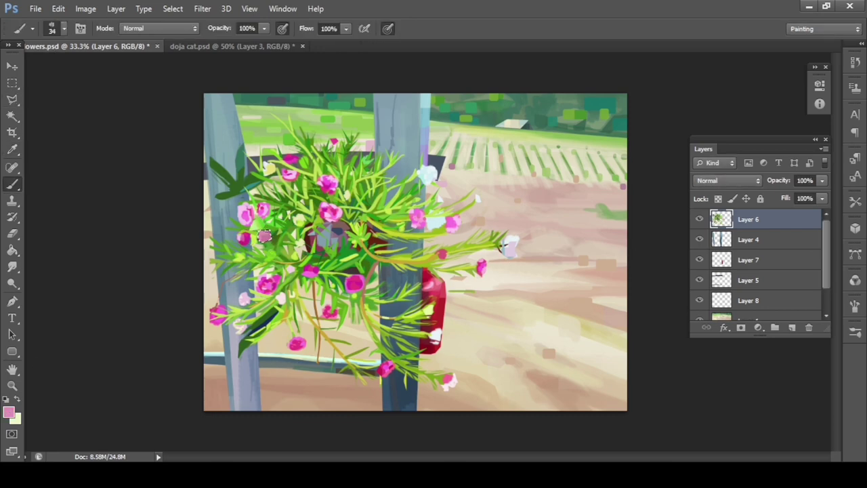
alt+click(264, 235)
key(l)
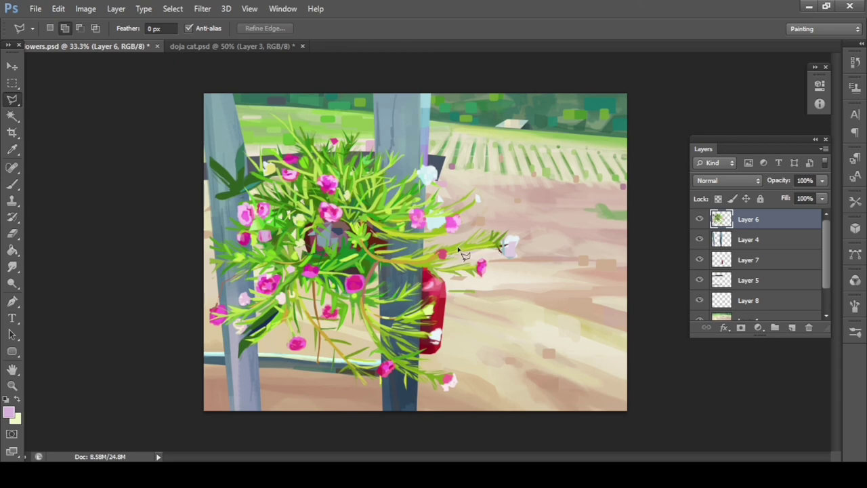
Step: Sample an orange-tan and outline the lower-right trailing stems with a Polygonal Lasso selection
key(b)
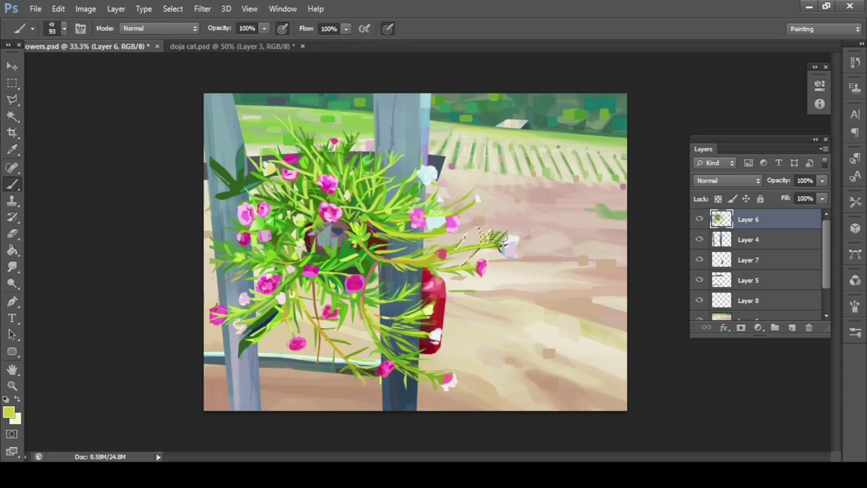
alt+click(474, 258)
key(l)
key(b)
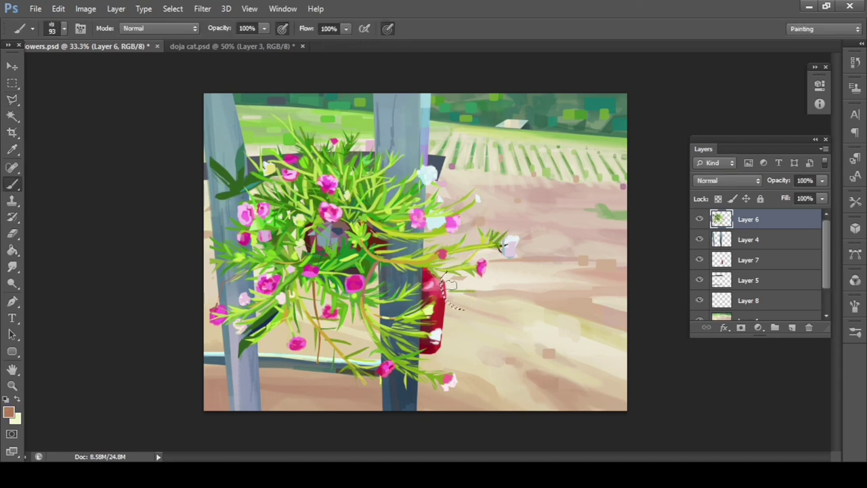
alt+click(359, 271)
key(l)
double_click(386, 295)
Step: Paint tan strokes inside the stem selection, then pick up a leaf green
key(b)
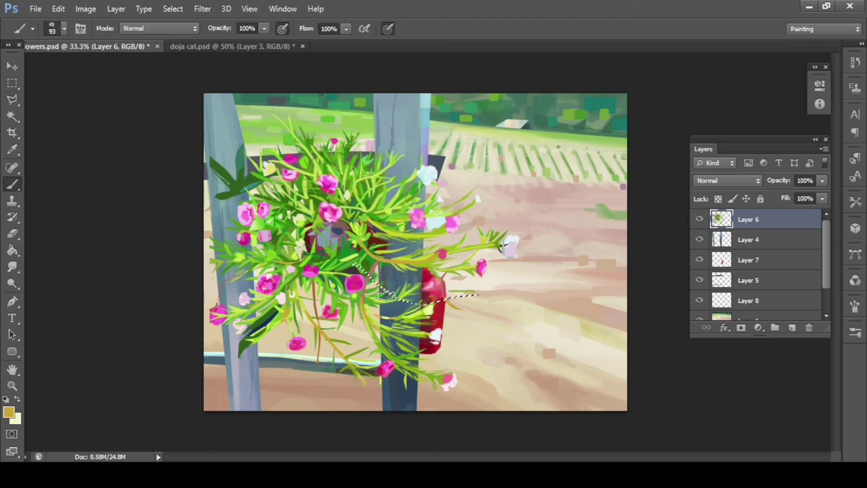
key(l)
key(b)
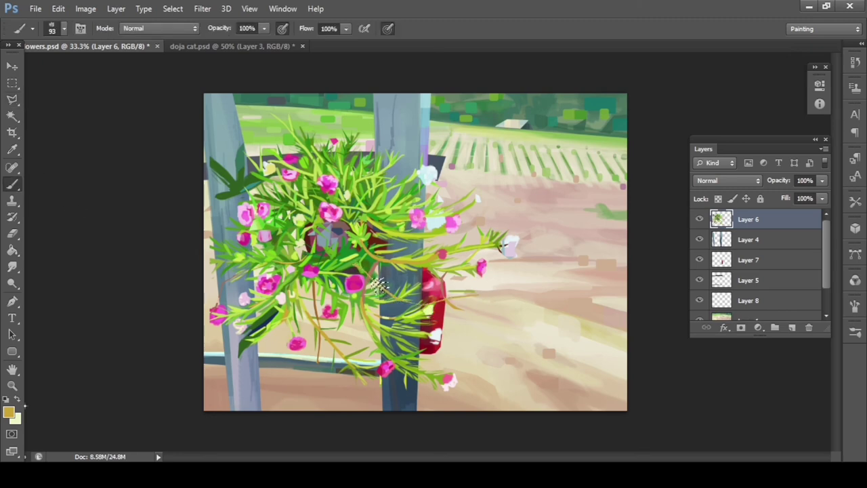
key(l)
key(b)
alt+click(427, 309)
key(l)
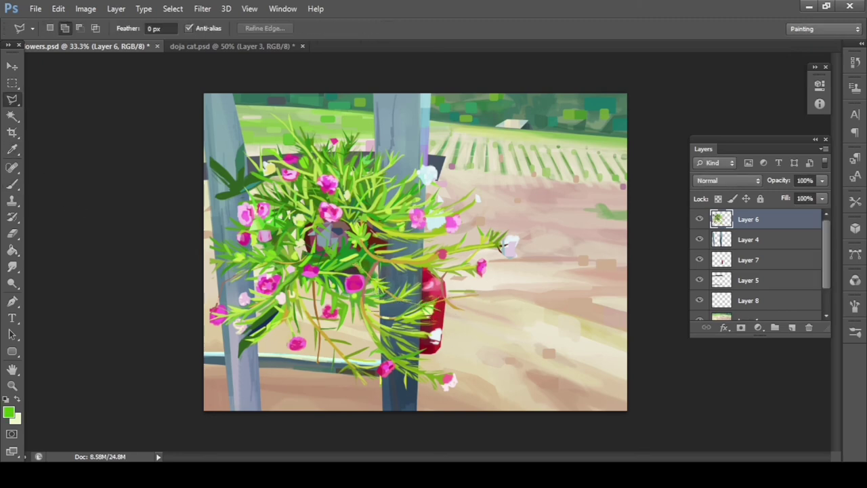
key(b)
Step: Paint green stem strokes with a newly sampled green, then deselect
key(l)
key(b)
alt+click(336, 337)
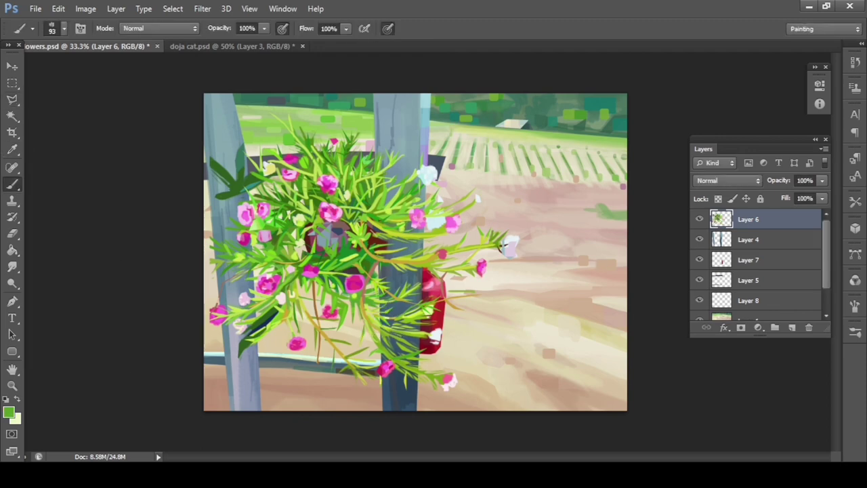
key(l)
key(b)
key(l)
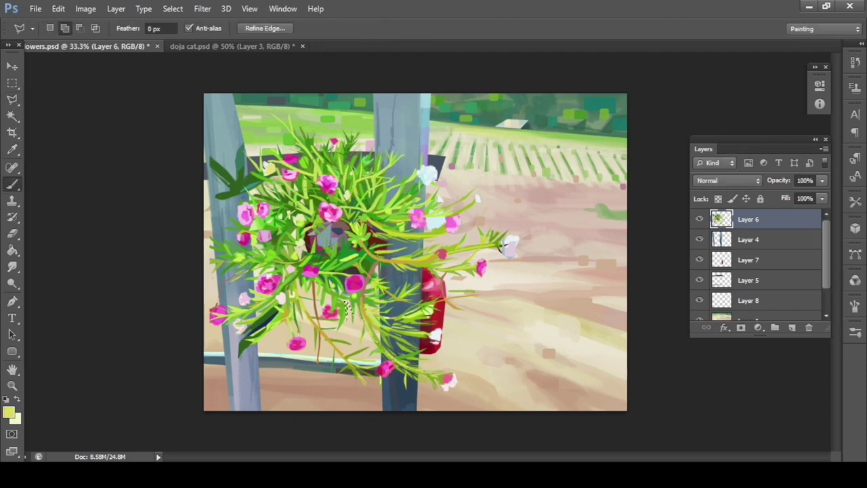
key(ctrl+d)
Step: Add lighter green strokes near the flowers, clearing each selection afterwards
key(b)
alt+click(345, 271)
key(l)
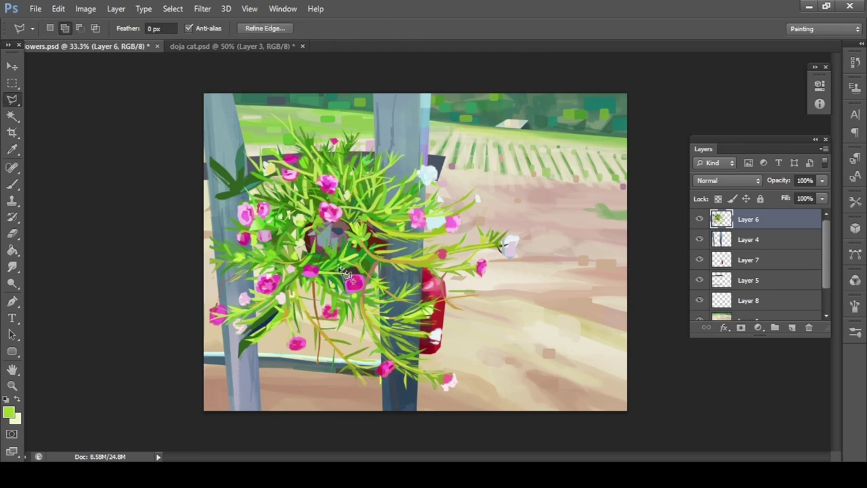
key(ctrl+d)
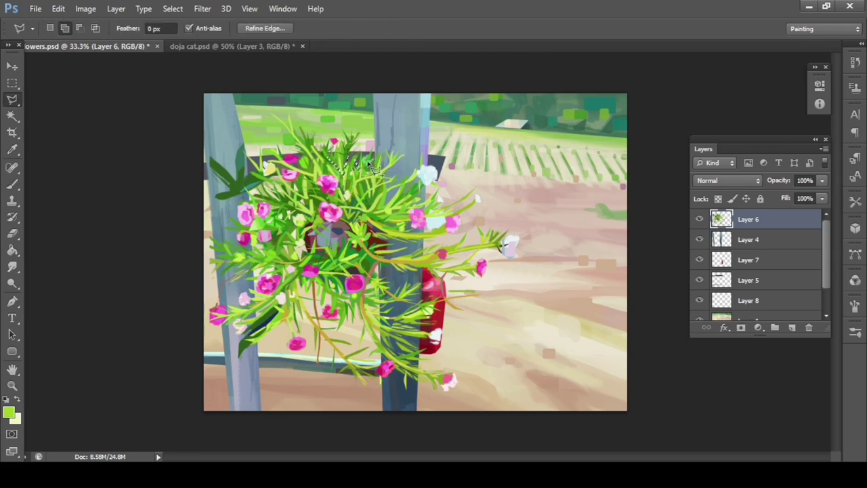
key(b)
key(l)
key(ctrl+d)
key(i)
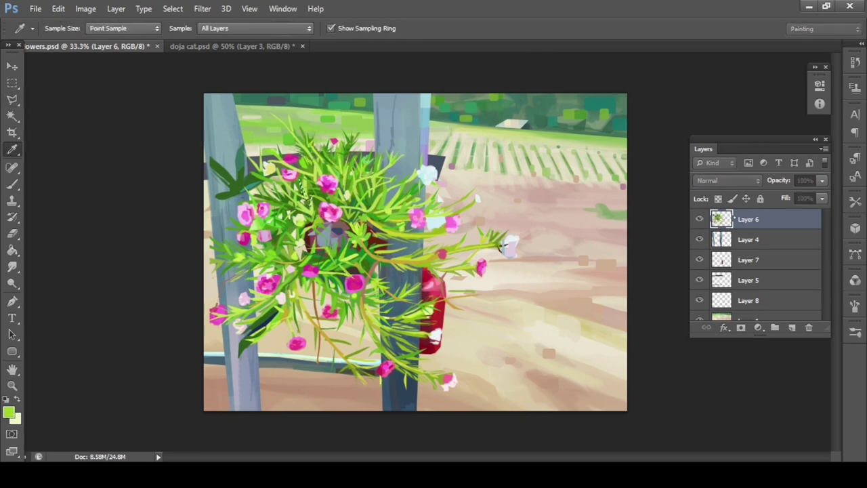